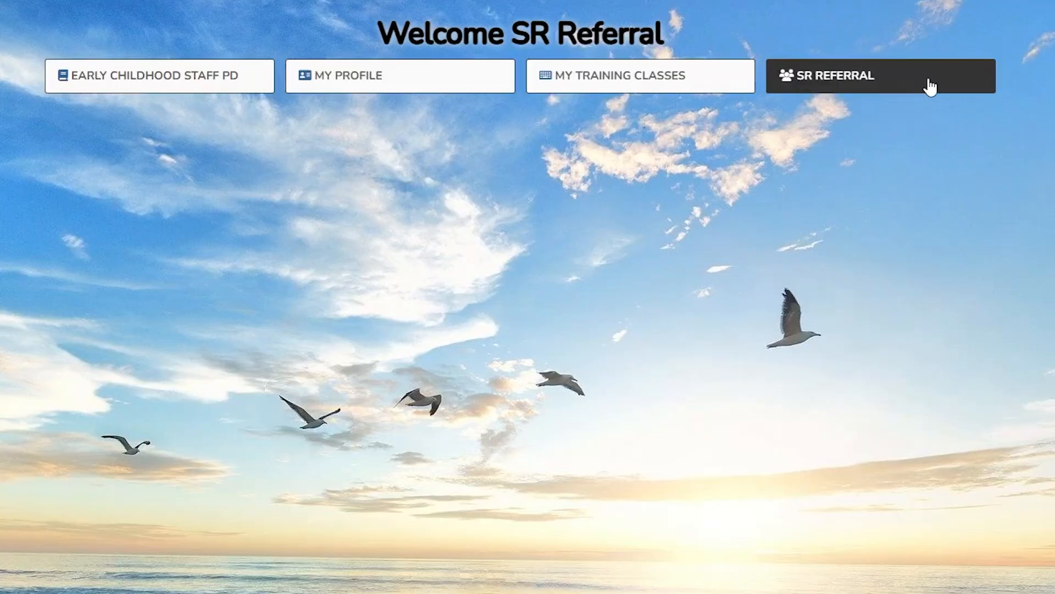
Step: Open the SR Referral area and start a new At-Risk Childcare Application and Authorization
{"action": "left_click", "coordinate": [929, 83]}
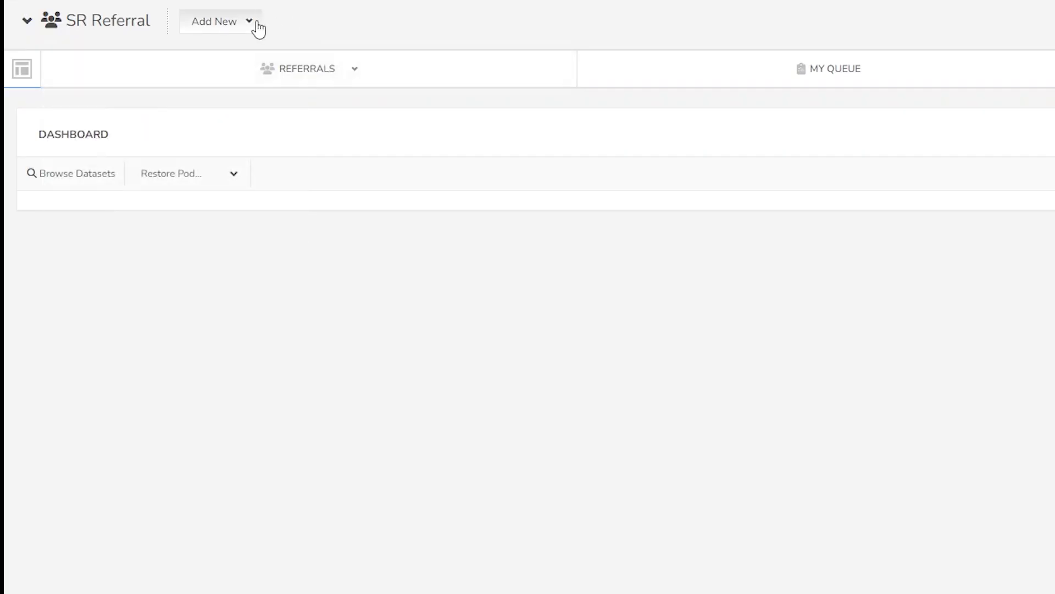
{"action": "left_click", "coordinate": [248, 22]}
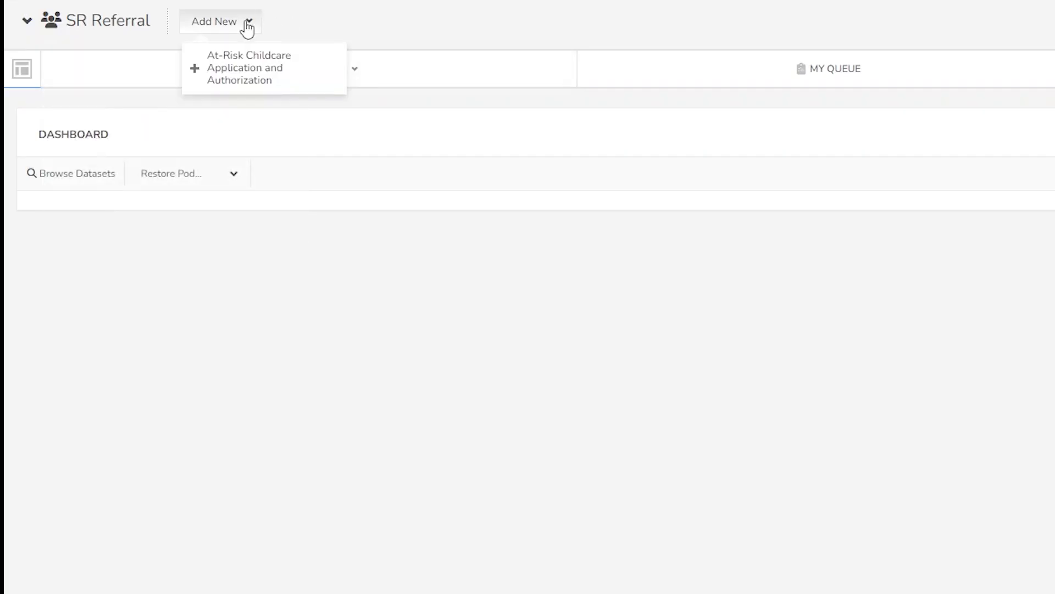
{"action": "left_click", "coordinate": [318, 74]}
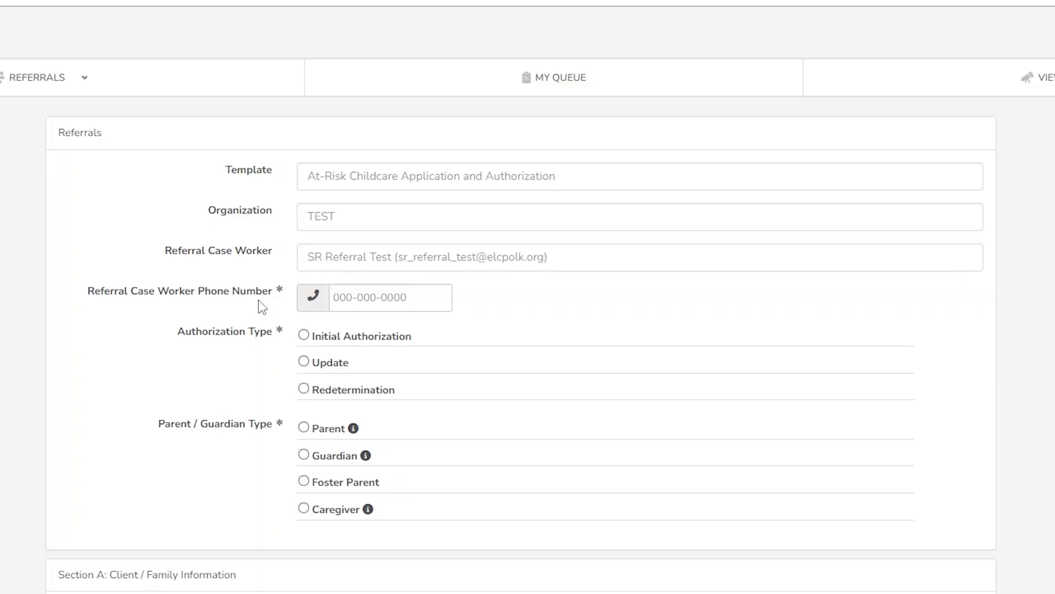
{"action": "left_click", "coordinate": [330, 363]}
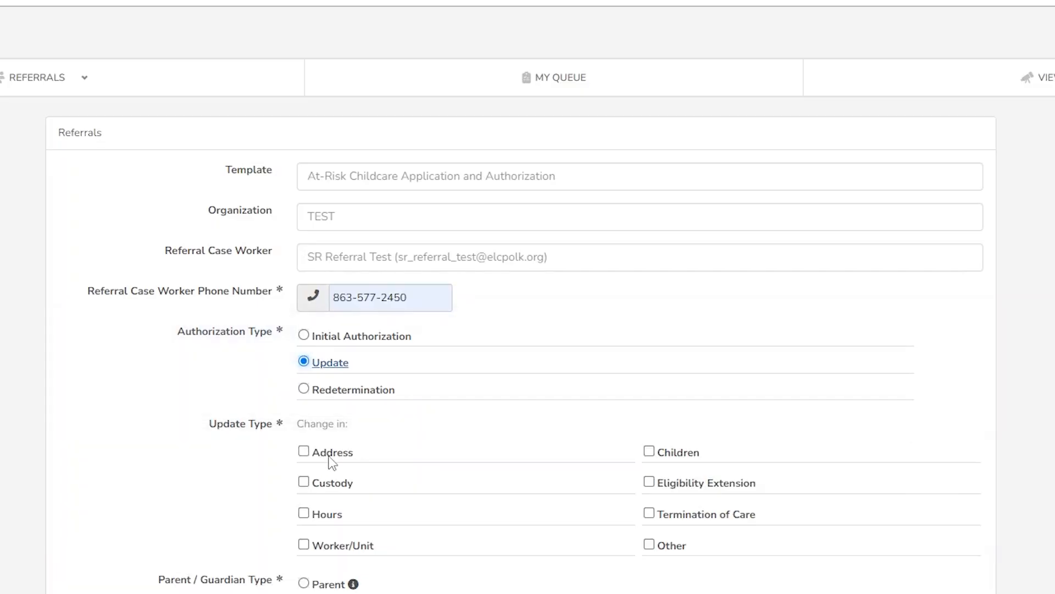
{"action": "left_click", "coordinate": [330, 456]}
{"action": "left_click", "coordinate": [323, 481]}
{"action": "double_click", "coordinate": [327, 515]}
{"action": "left_click", "coordinate": [329, 483]}
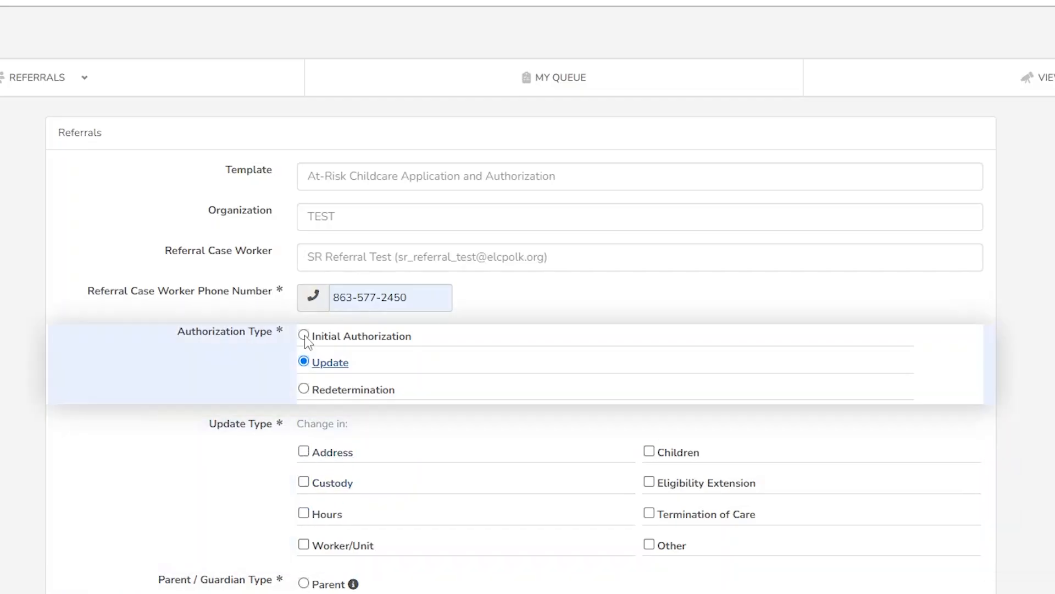
Step: Set the authorization type to Initial Authorization and the parent/guardian type to Parent, and check the type descriptions
{"action": "left_click", "coordinate": [304, 335]}
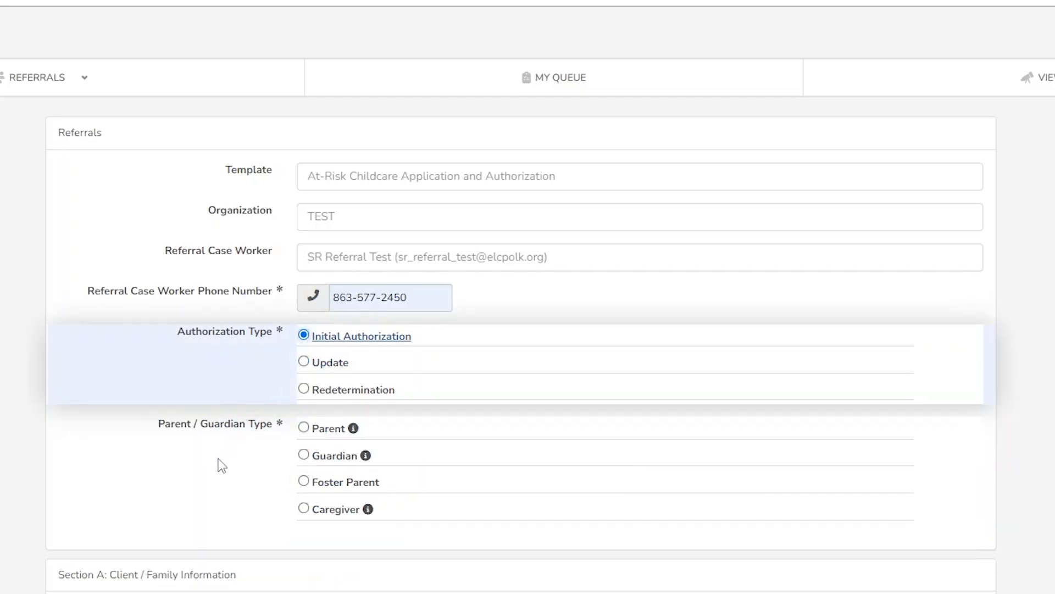
{"action": "left_click", "coordinate": [303, 429]}
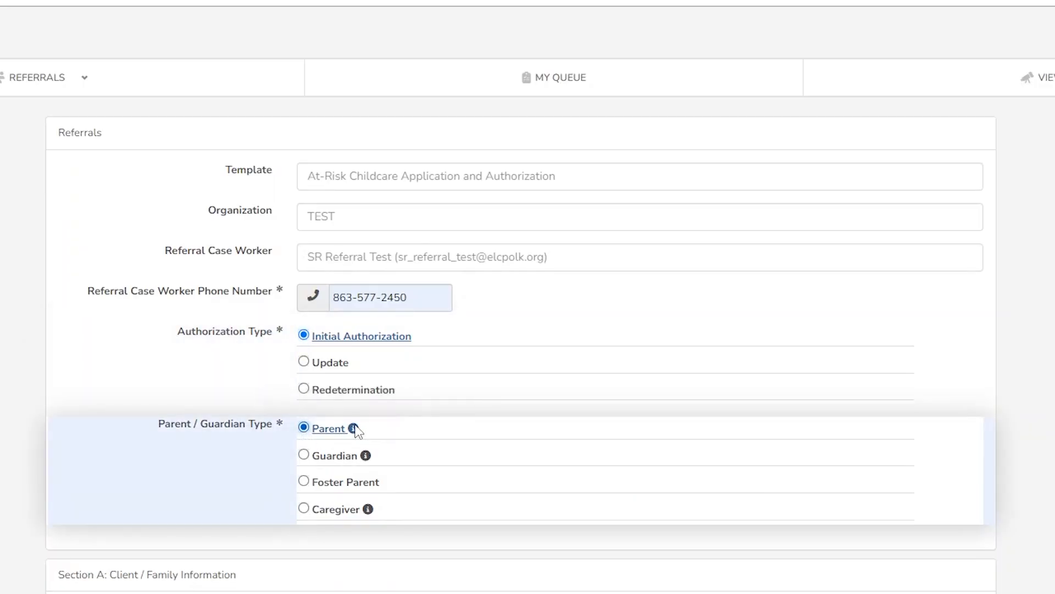
{"action": "mouse_move", "coordinate": [353, 429]}
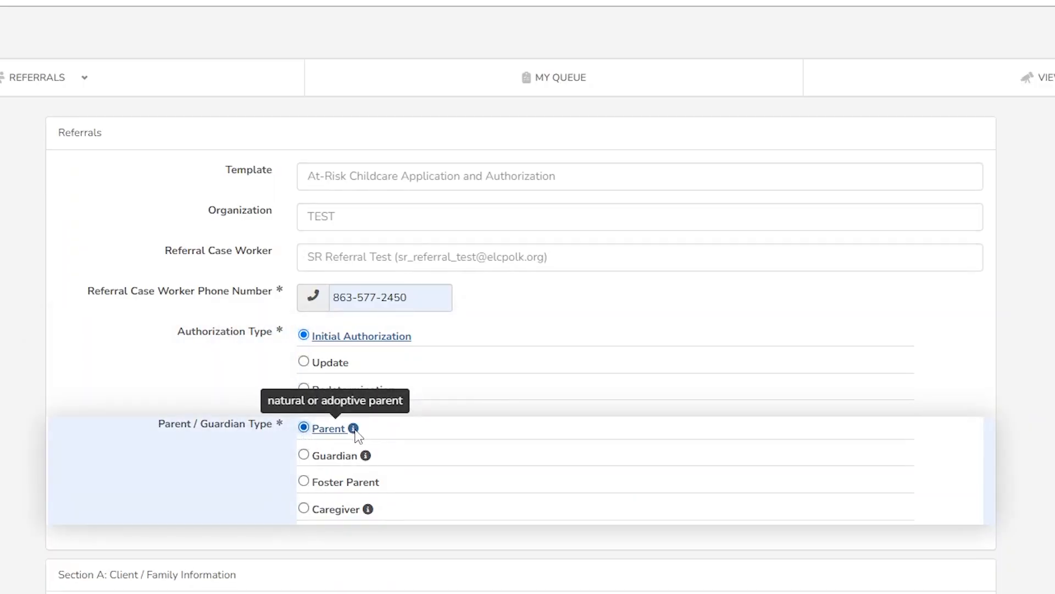
{"action": "mouse_move", "coordinate": [370, 512]}
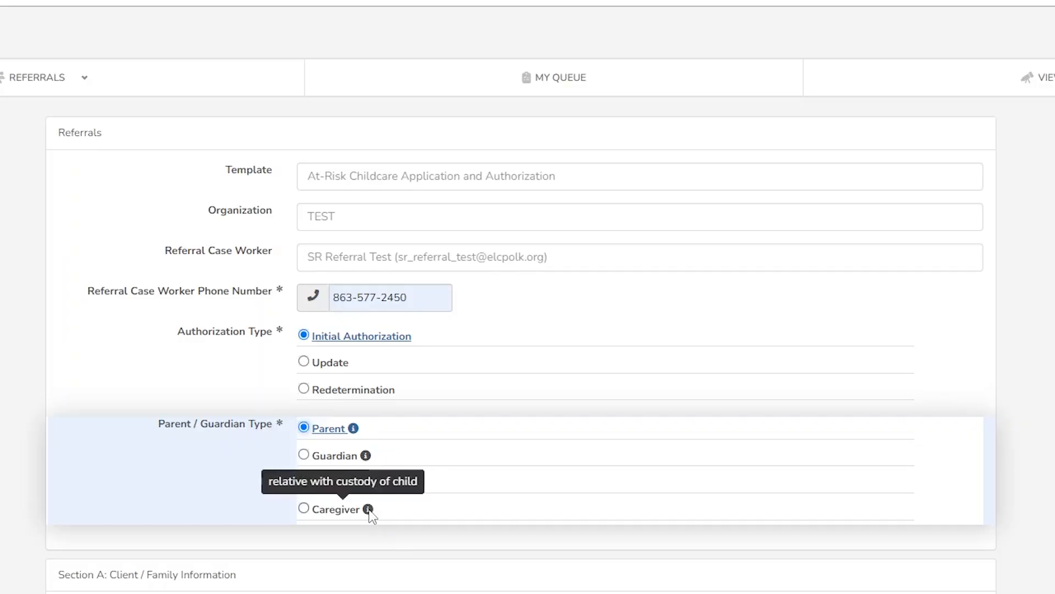
{"action": "mouse_move", "coordinate": [366, 458]}
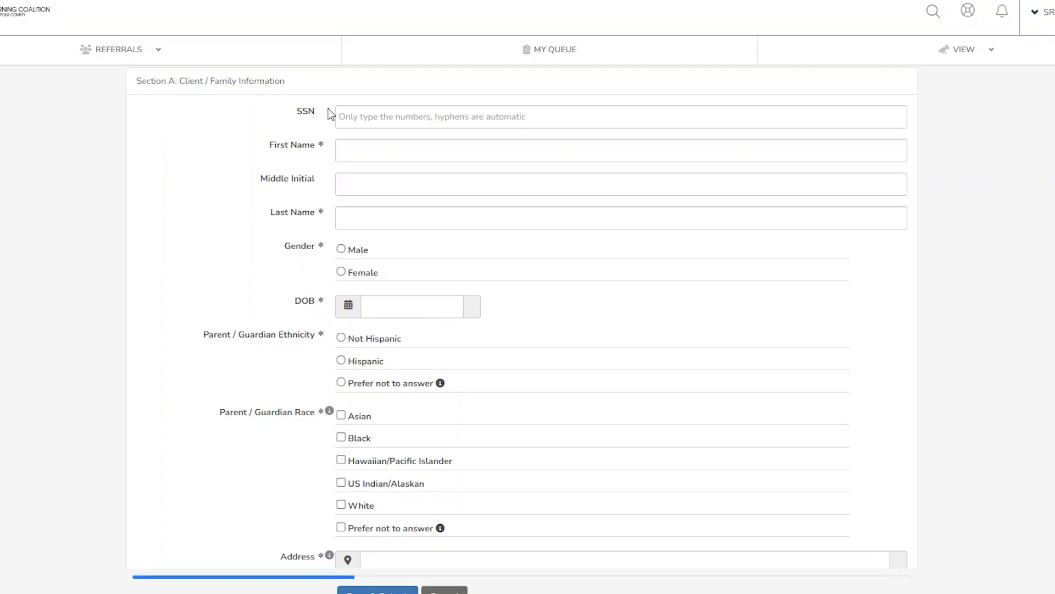
Step: Enter the parent's social security number, first name and last name in Section A, leaving the middle initial blank
{"action": "left_click", "coordinate": [345, 116]}
{"action": "left_click", "coordinate": [422, 155]}
{"action": "left_click", "coordinate": [347, 149]}
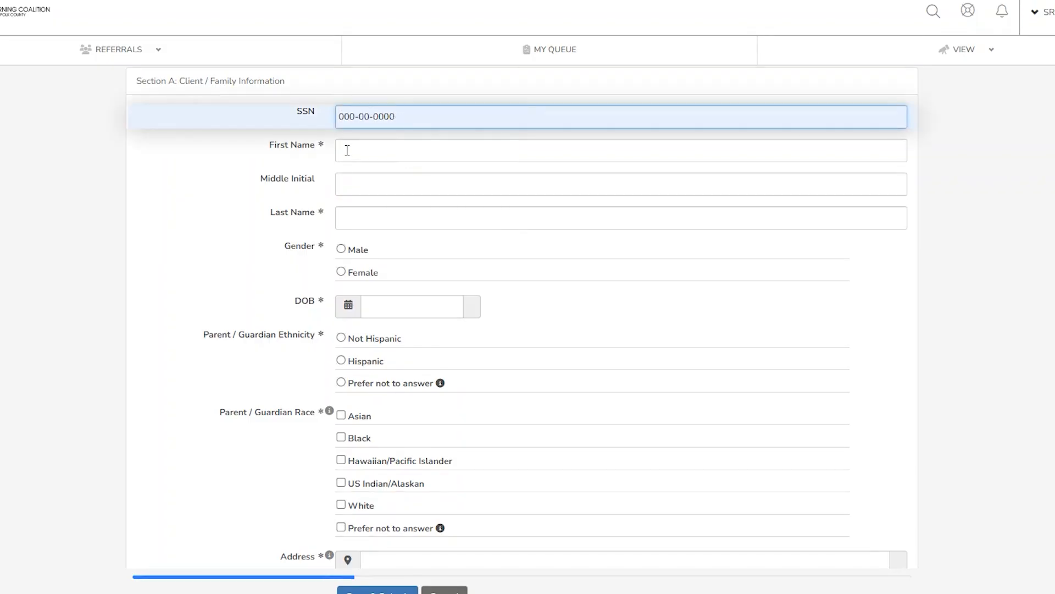
{"action": "left_click", "coordinate": [409, 209]}
{"action": "left_click", "coordinate": [346, 182]}
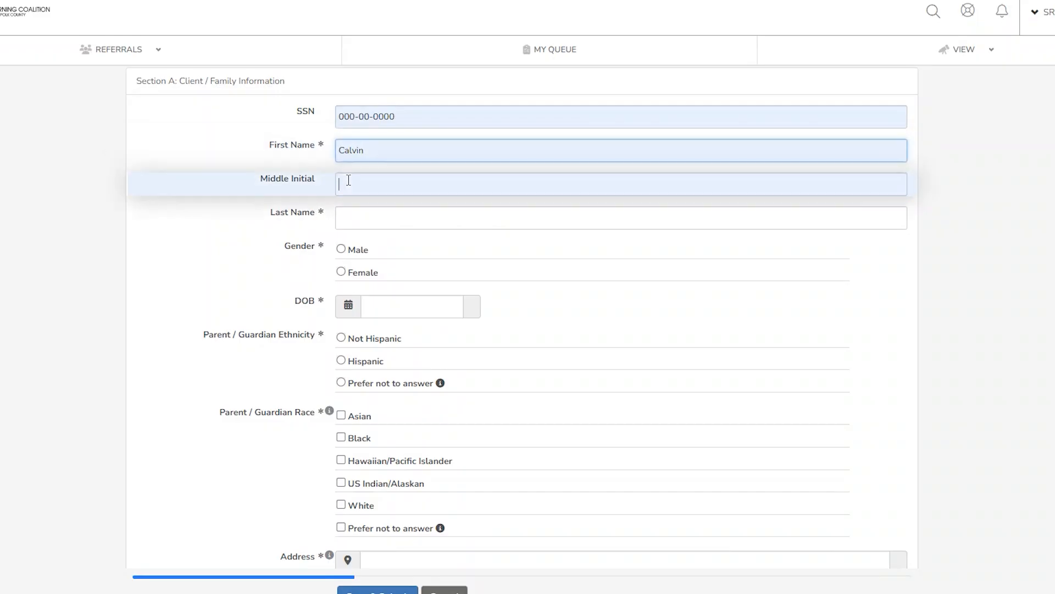
{"action": "left_click", "coordinate": [357, 218]}
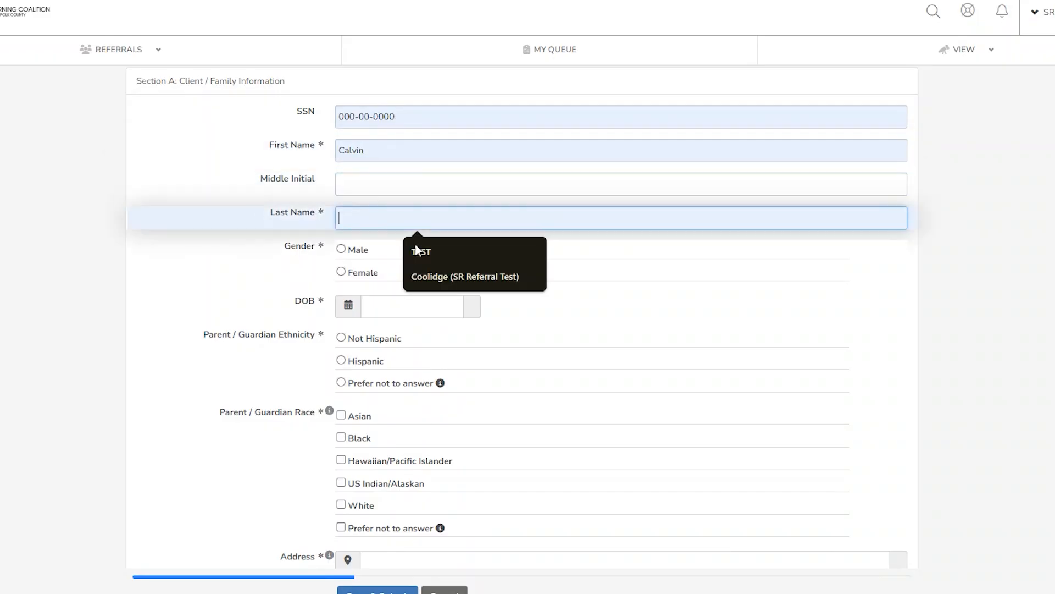
{"action": "left_click", "coordinate": [443, 274]}
Step: Set the parent's gender to Male, fill in the date of birth, and choose Not Hispanic ethnicity and White race
{"action": "left_click", "coordinate": [345, 252]}
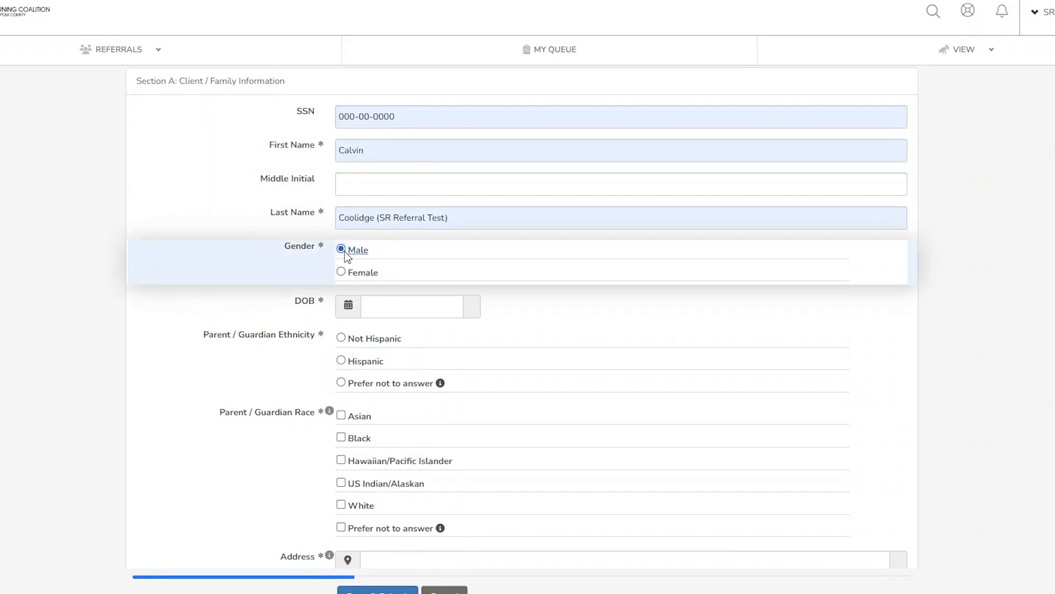
{"action": "left_click", "coordinate": [365, 303]}
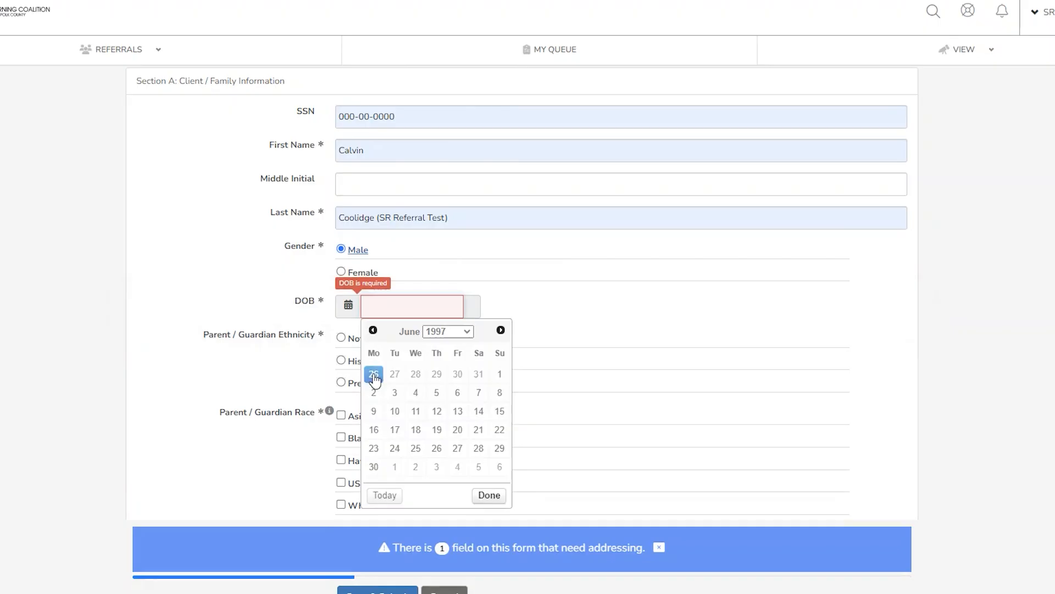
{"action": "left_click", "coordinate": [373, 370]}
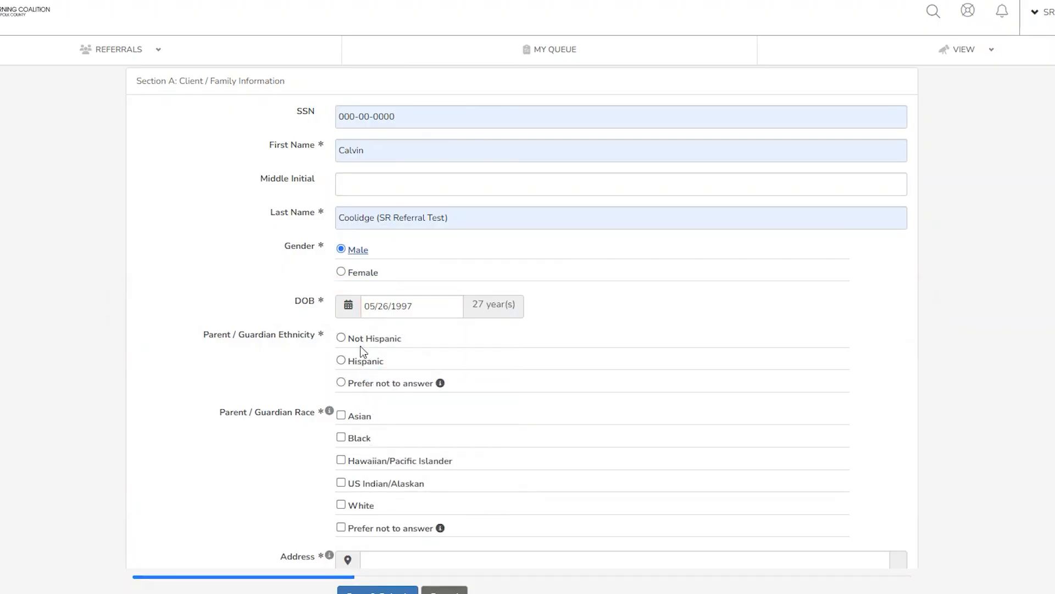
{"action": "left_click", "coordinate": [341, 340]}
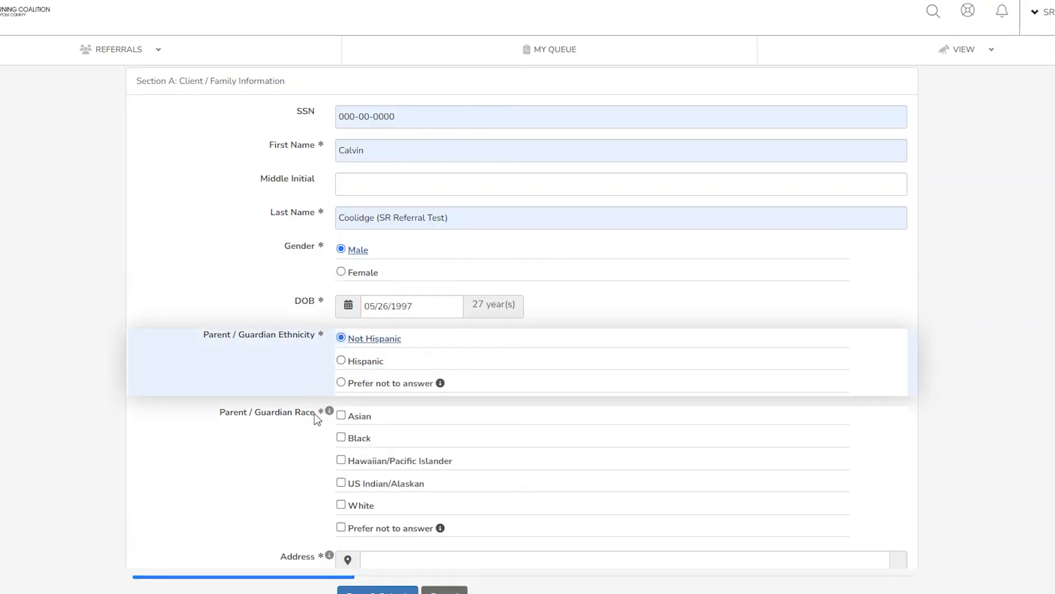
{"action": "left_click", "coordinate": [341, 507]}
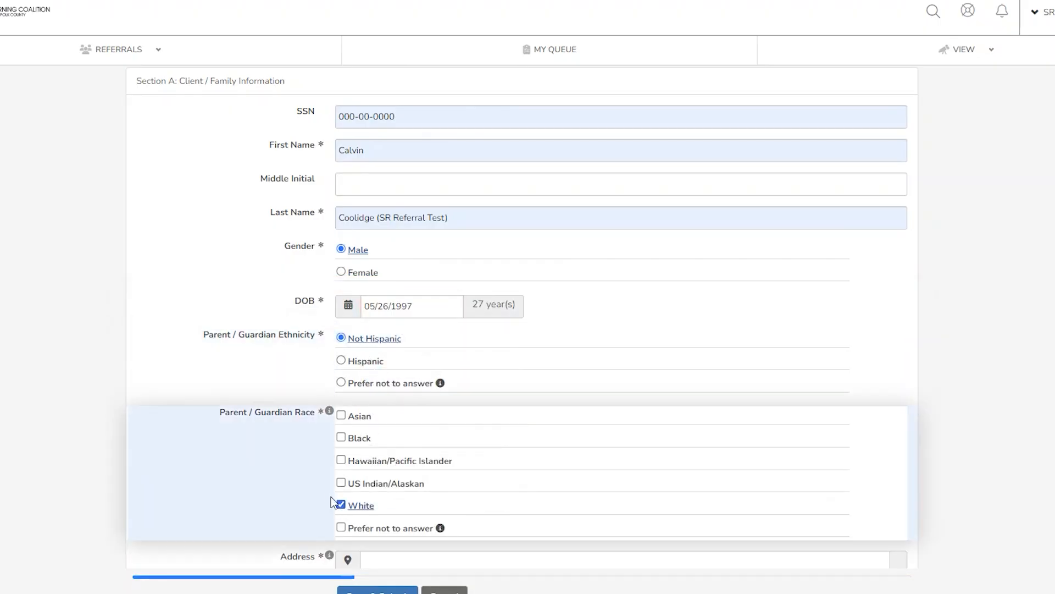
Step: Fill in the parent's address, e-mail address and daytime phone number, and set the marital status to Married
{"action": "scroll", "coordinate": [357, 489], "scroll_direction": "down", "scroll_amount": 3}
{"action": "left_click", "coordinate": [371, 434]}
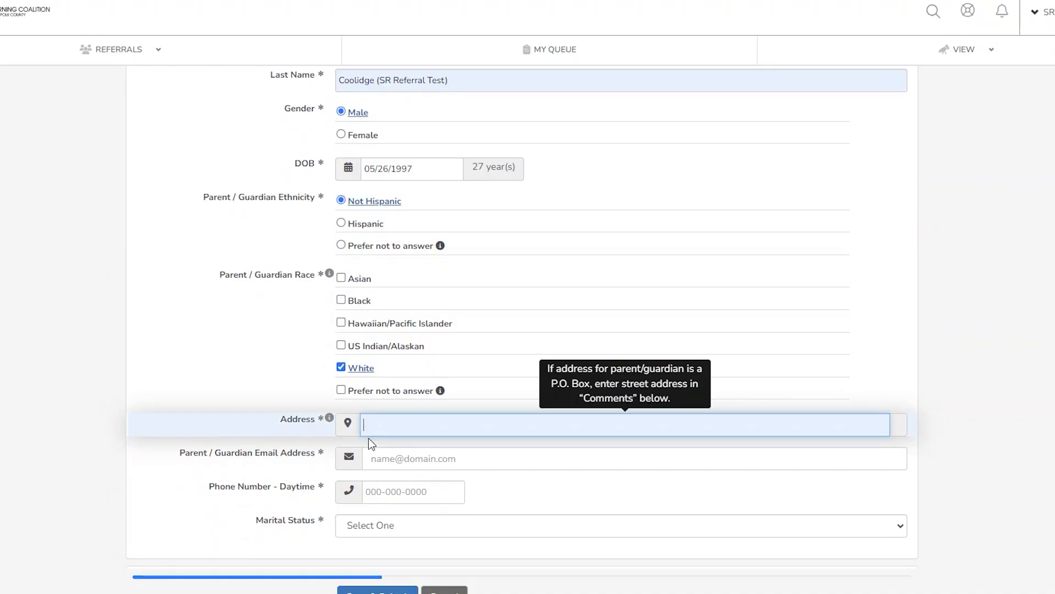
{"action": "type", "text": "115"}
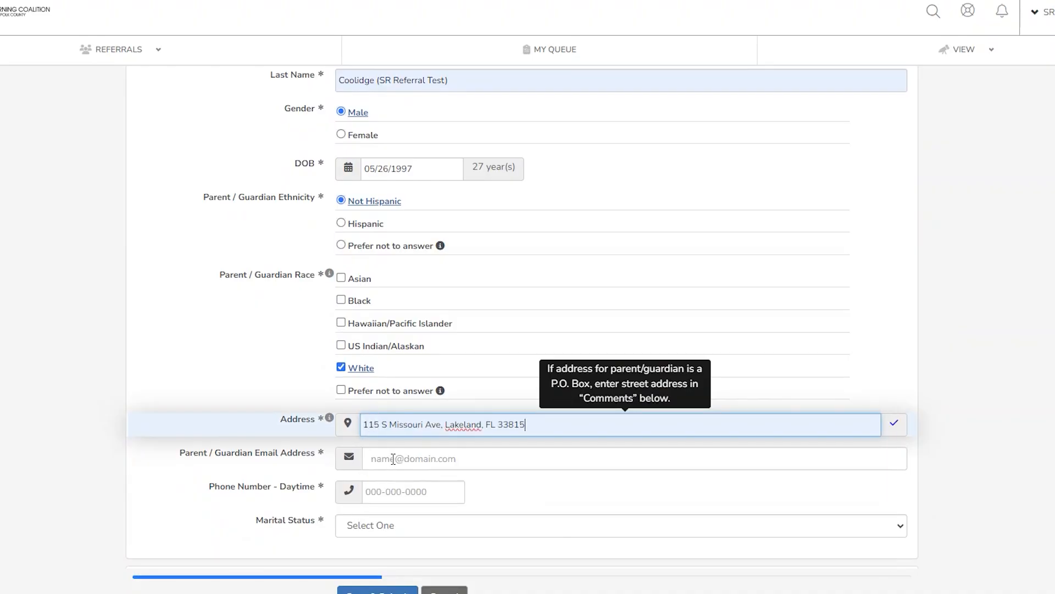
{"action": "left_click", "coordinate": [394, 459]}
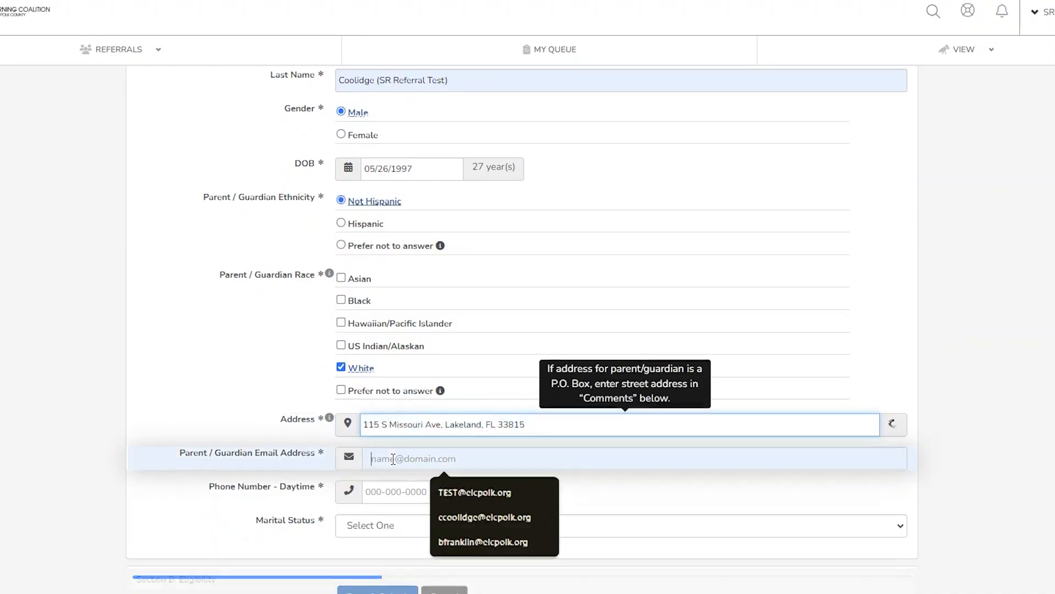
{"action": "left_click", "coordinate": [456, 519]}
{"action": "left_click", "coordinate": [425, 496]}
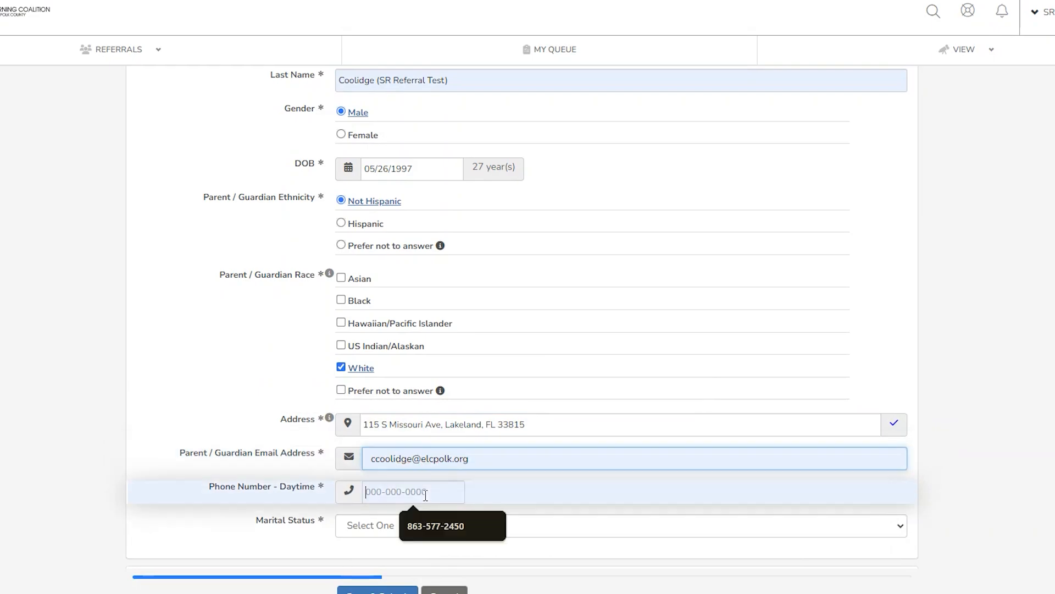
{"action": "left_click", "coordinate": [430, 524]}
{"action": "left_click", "coordinate": [424, 525]}
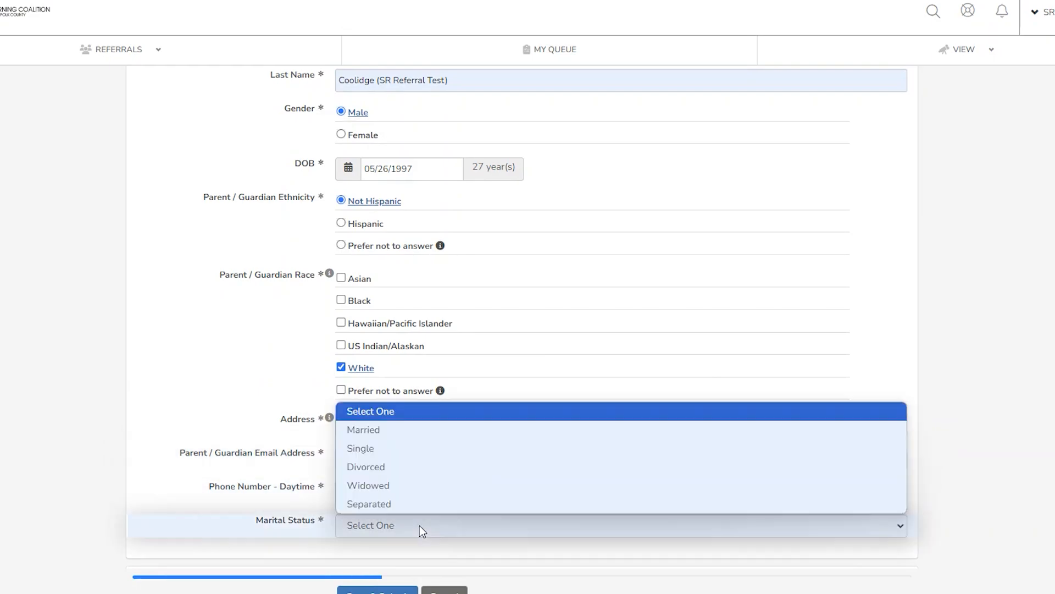
{"action": "left_click", "coordinate": [390, 429]}
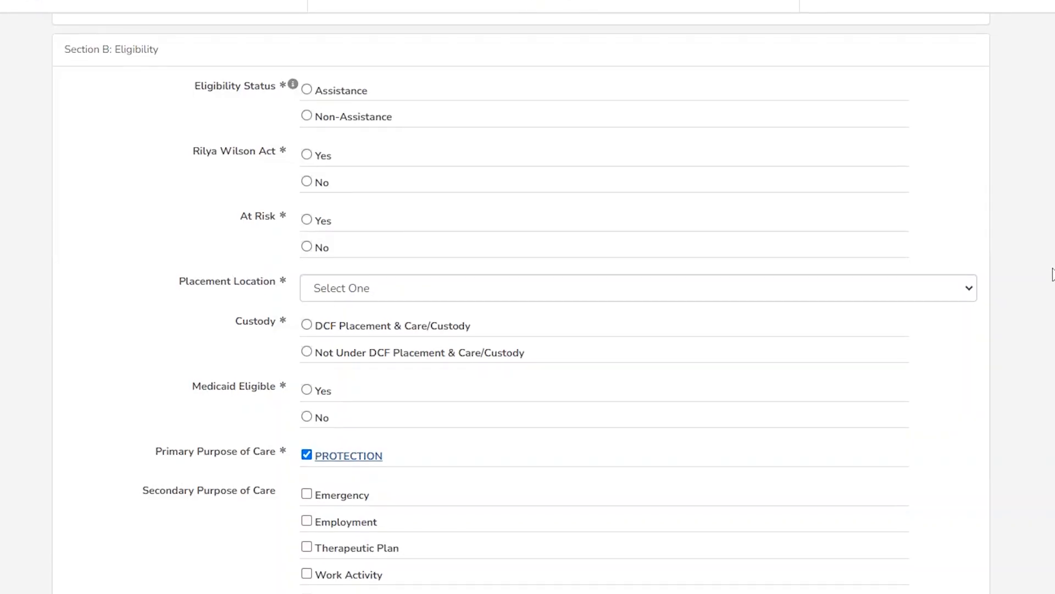
Step: Set eligibility status to Assistance, Rilya Wilson Act and At Risk to Yes, and at risk type to PI - Protective Investigation
{"action": "left_click", "coordinate": [307, 89]}
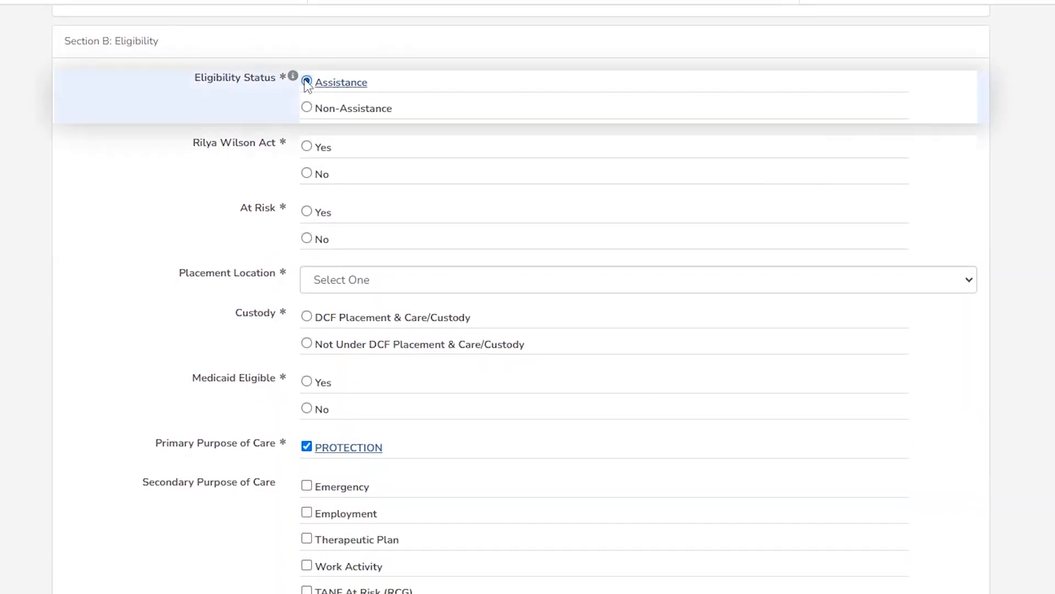
{"action": "left_click", "coordinate": [307, 140]}
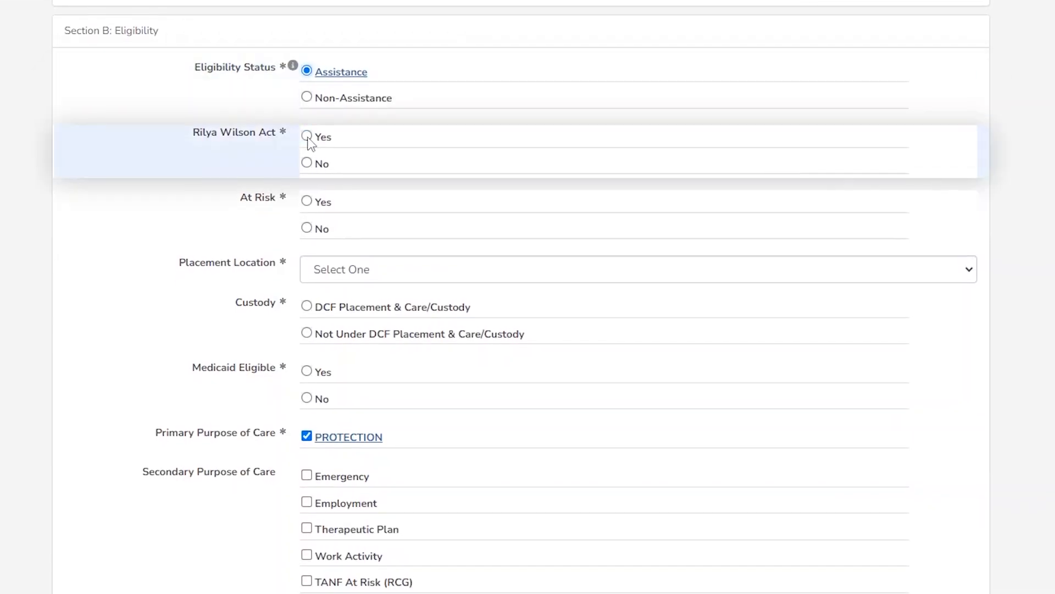
{"action": "left_click", "coordinate": [307, 195]}
{"action": "left_click", "coordinate": [338, 261]}
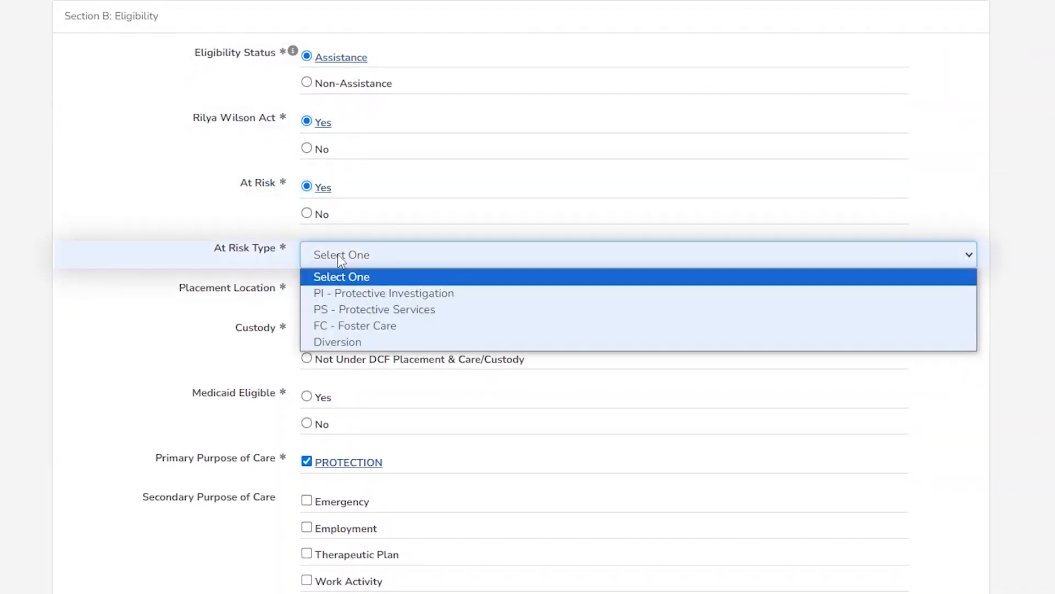
{"action": "left_click", "coordinate": [346, 293]}
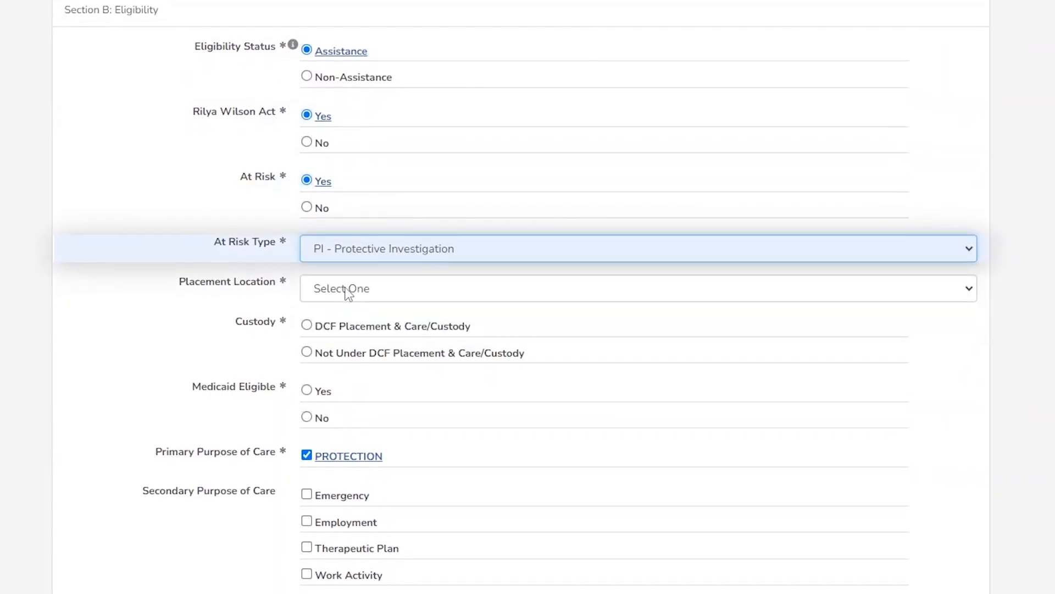
Step: Set placement location to In Home, custody to Not Under DCF Placement & Care/Custody, and Medicaid eligible to Yes
{"action": "left_click", "coordinate": [318, 297]}
{"action": "left_click", "coordinate": [320, 323]}
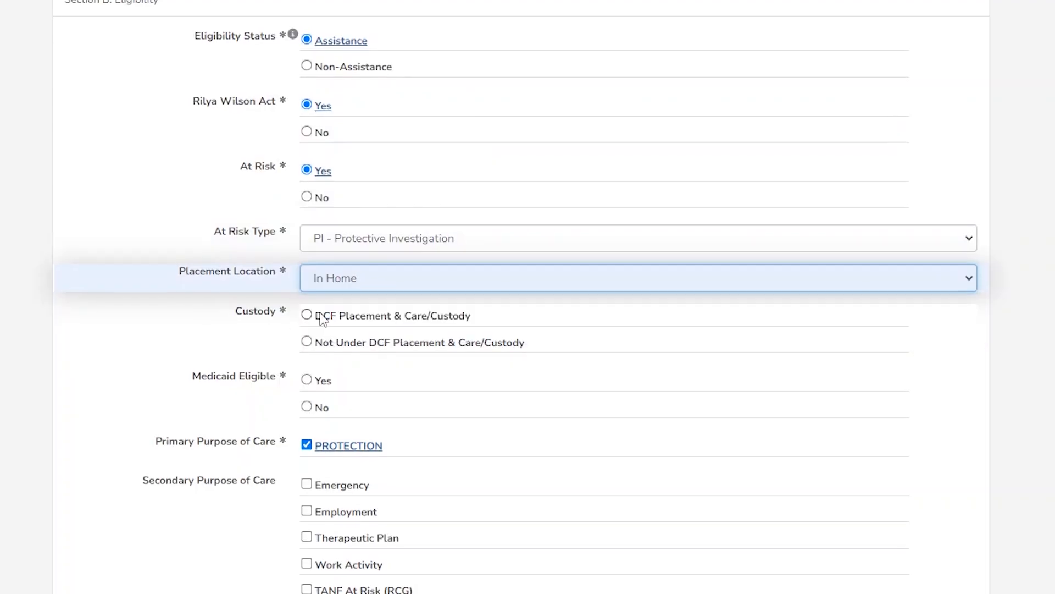
{"action": "left_click", "coordinate": [306, 342]}
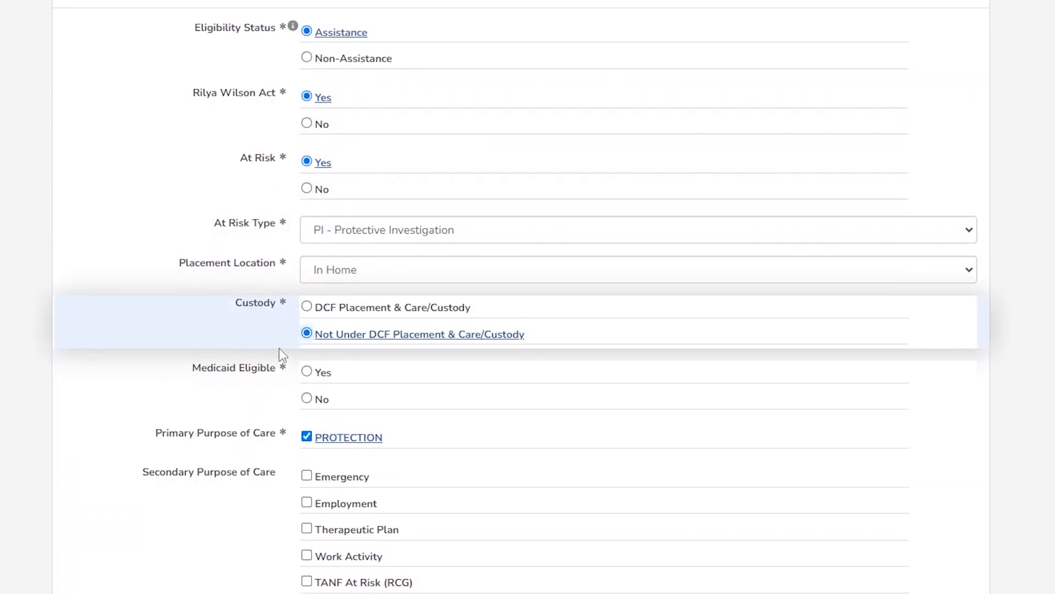
{"action": "left_click", "coordinate": [306, 371]}
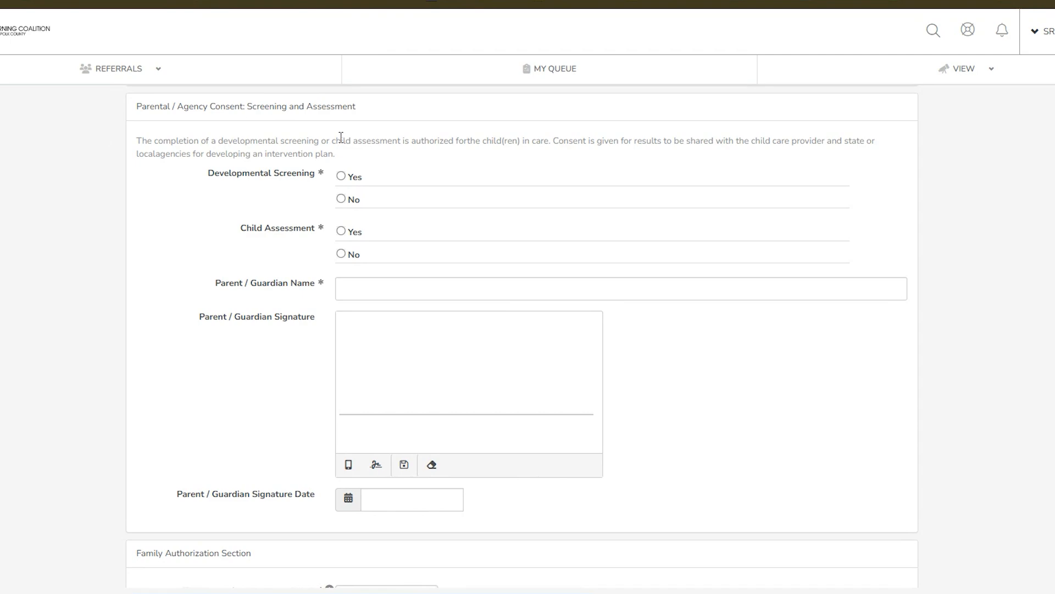
Step: Consent to developmental screening and child assessment with Yes, and enter the parent/guardian's name
{"action": "left_click", "coordinate": [342, 176]}
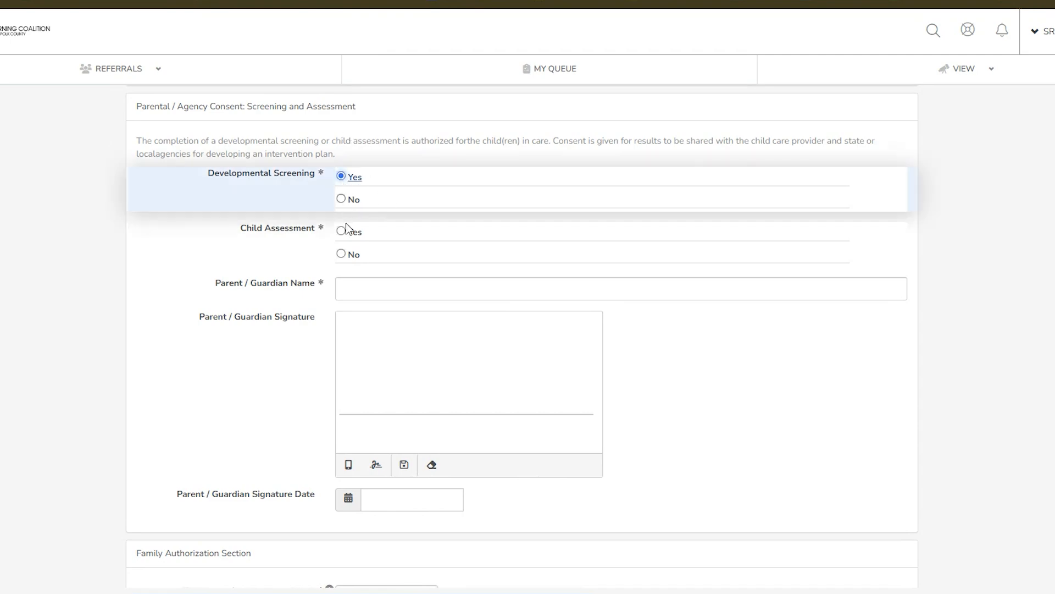
{"action": "left_click", "coordinate": [341, 231]}
{"action": "left_click", "coordinate": [341, 232]}
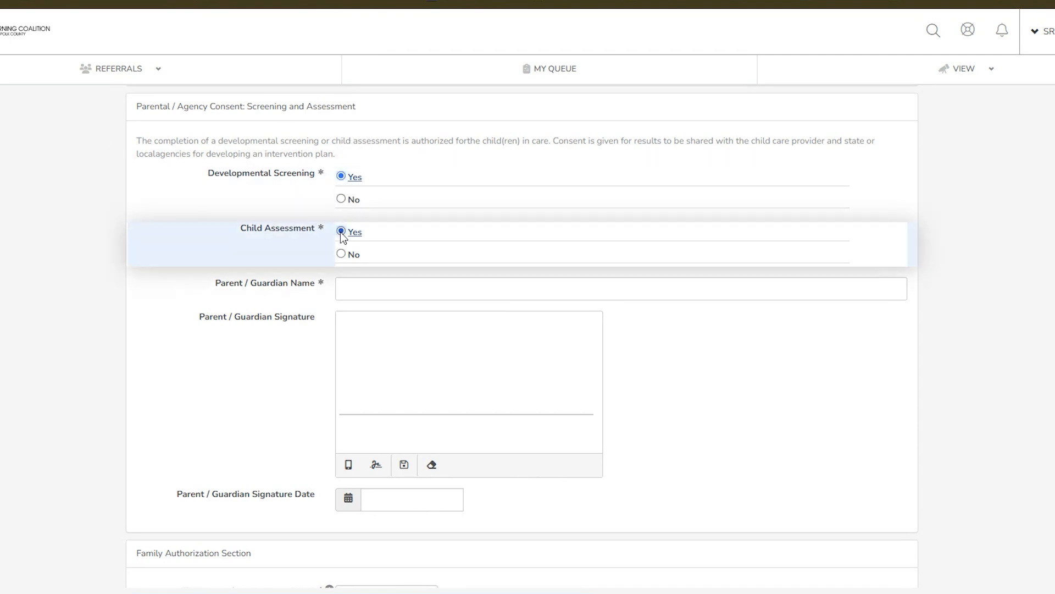
{"action": "left_click", "coordinate": [348, 292]}
{"action": "left_click", "coordinate": [416, 347]}
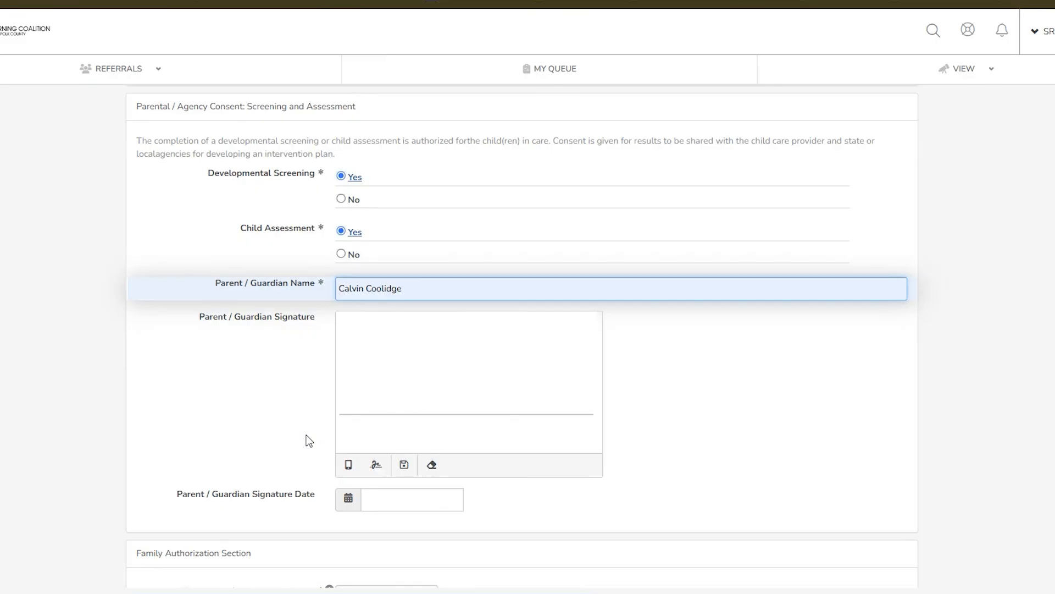
Step: Request the parent/guardian's signature through an external device using their mobile number, and set the signature date to 06/24/2024
{"action": "left_click", "coordinate": [343, 471]}
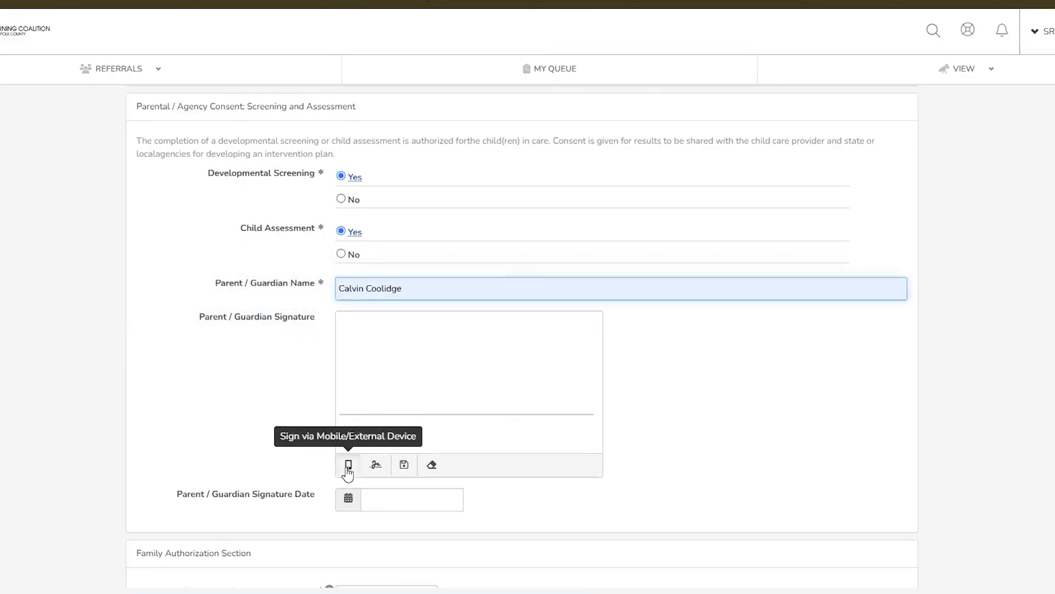
{"action": "left_click", "coordinate": [391, 134]}
{"action": "type", "text": "863"}
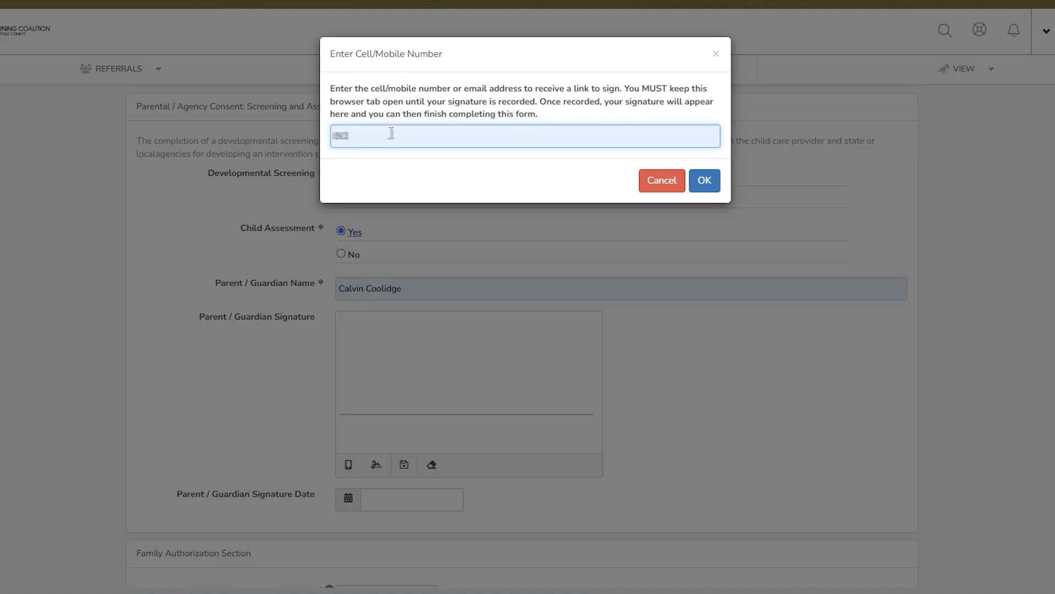
{"action": "type", "text": "5551234"}
{"action": "left_click", "coordinate": [707, 183]}
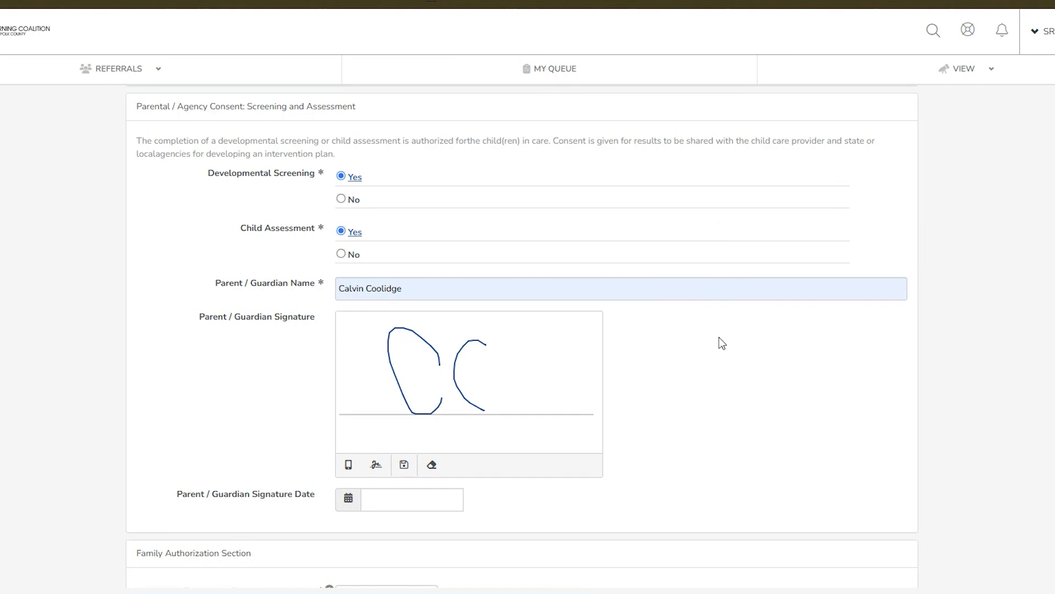
{"action": "left_click", "coordinate": [402, 500]}
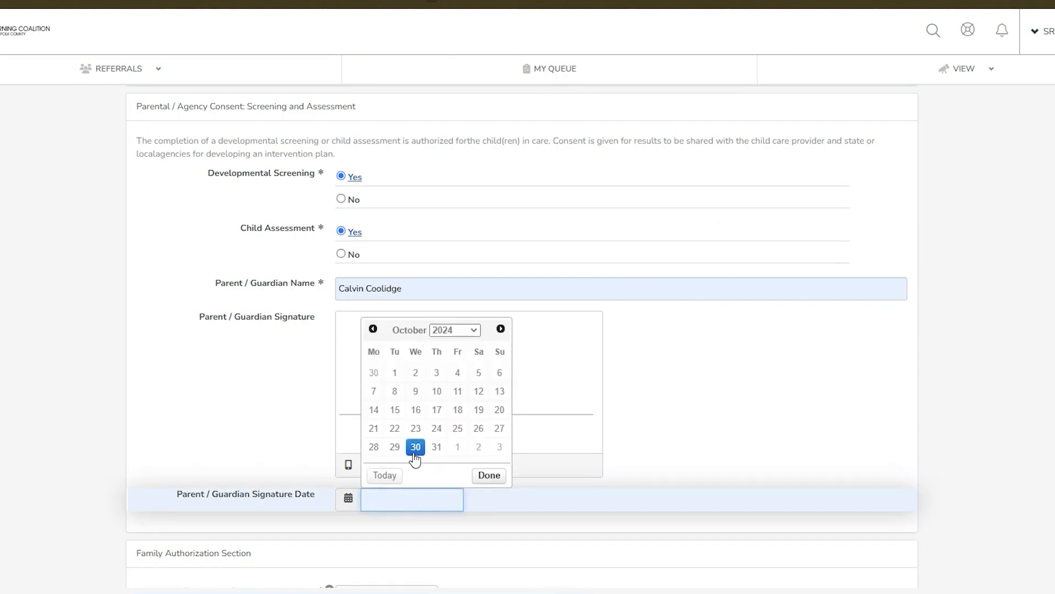
{"action": "left_click", "coordinate": [414, 454]}
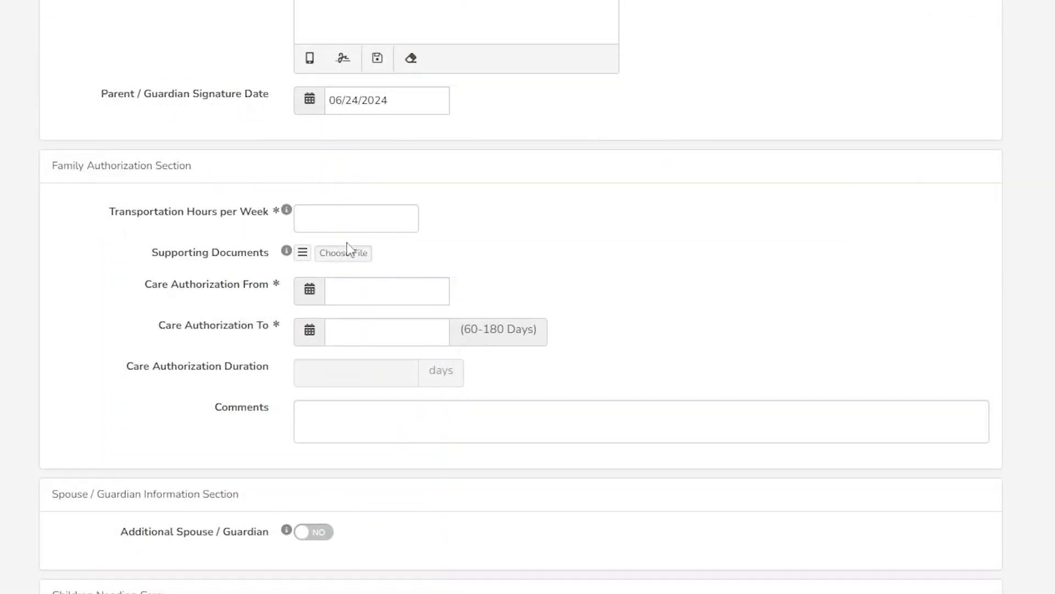
Step: Set transportation hours per week to 5 and attach Test.docx as a supporting document
{"action": "left_click", "coordinate": [336, 216]}
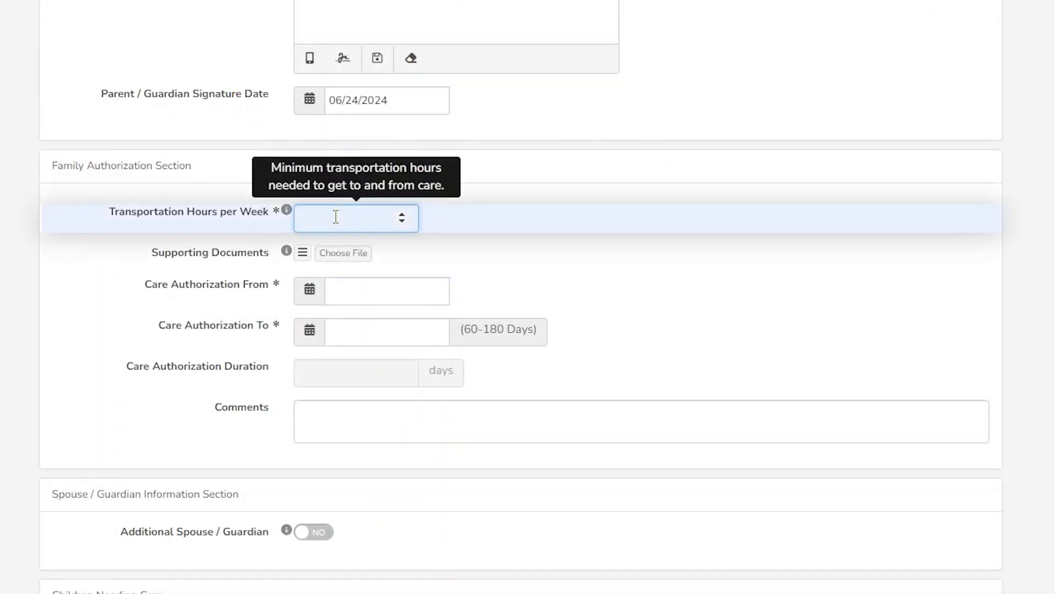
{"action": "left_click", "coordinate": [351, 252]}
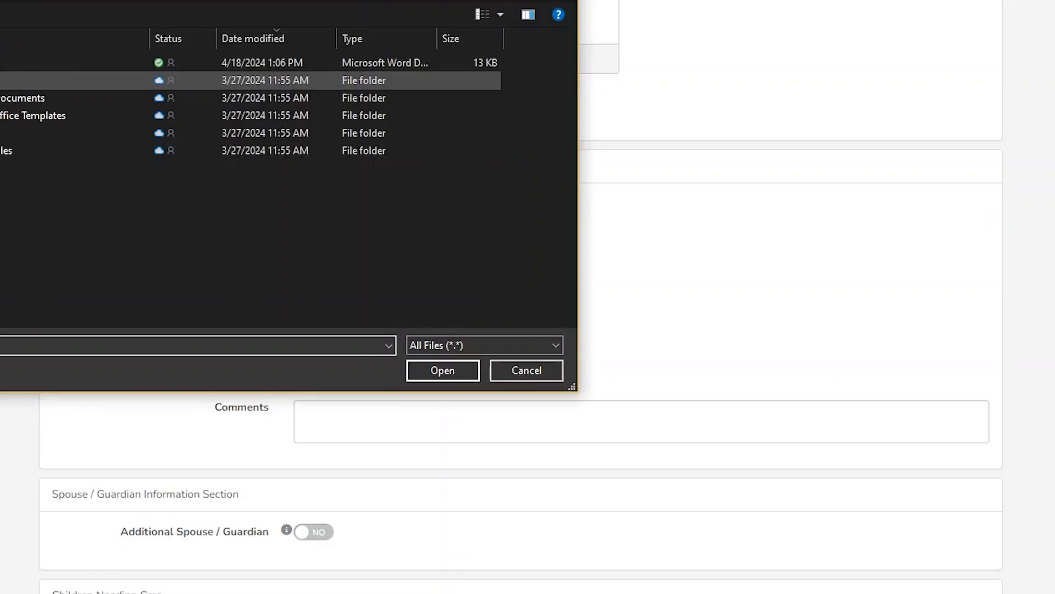
{"action": "left_click", "coordinate": [77, 62]}
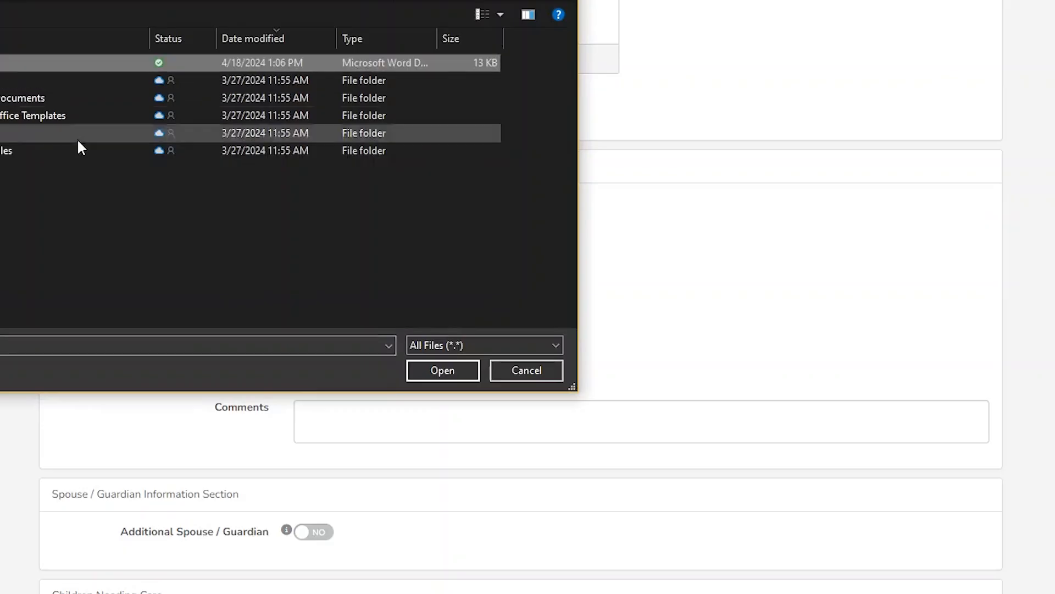
{"action": "left_click", "coordinate": [442, 370]}
Step: Set care authorization from 06/24/2024 to 08/31/2024 and enter "Test" as the family authorization comment
{"action": "left_click", "coordinate": [411, 348]}
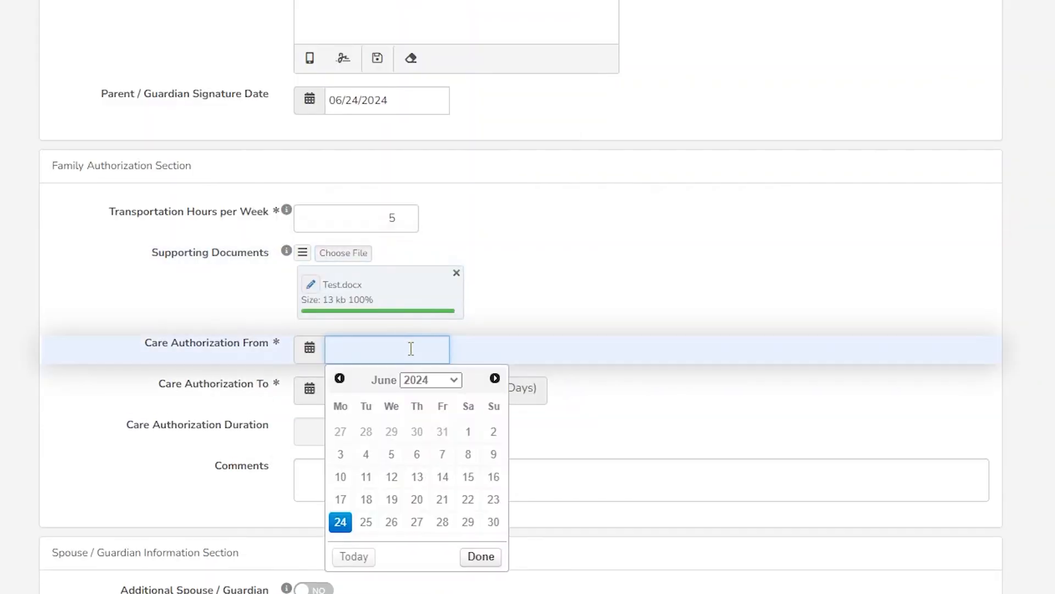
{"action": "left_click", "coordinate": [342, 533]}
{"action": "left_click", "coordinate": [370, 391]}
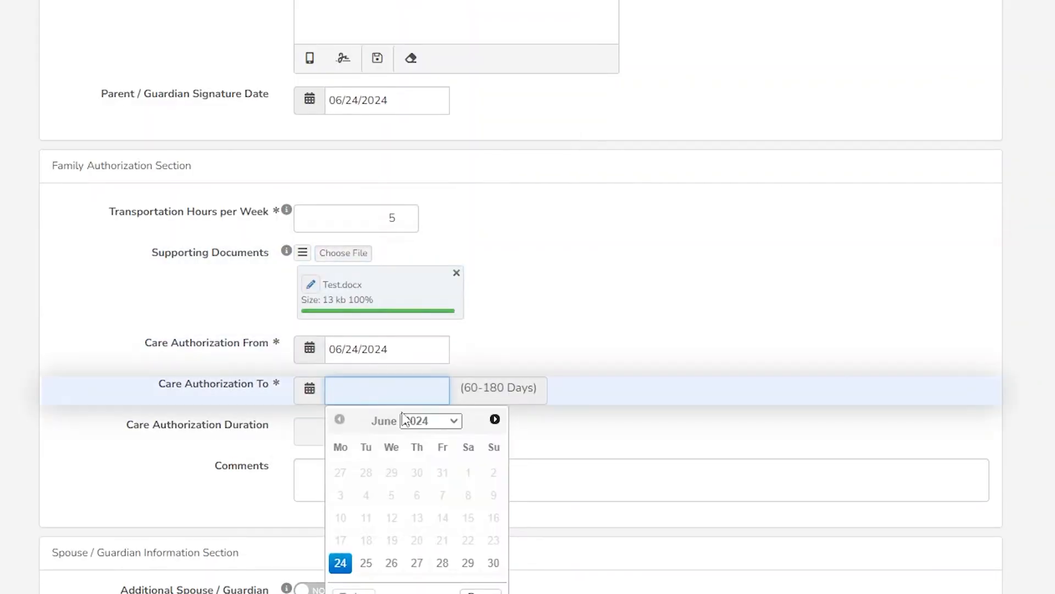
{"action": "left_click", "coordinate": [494, 417]}
{"action": "left_click", "coordinate": [495, 417]}
{"action": "left_click", "coordinate": [469, 559]}
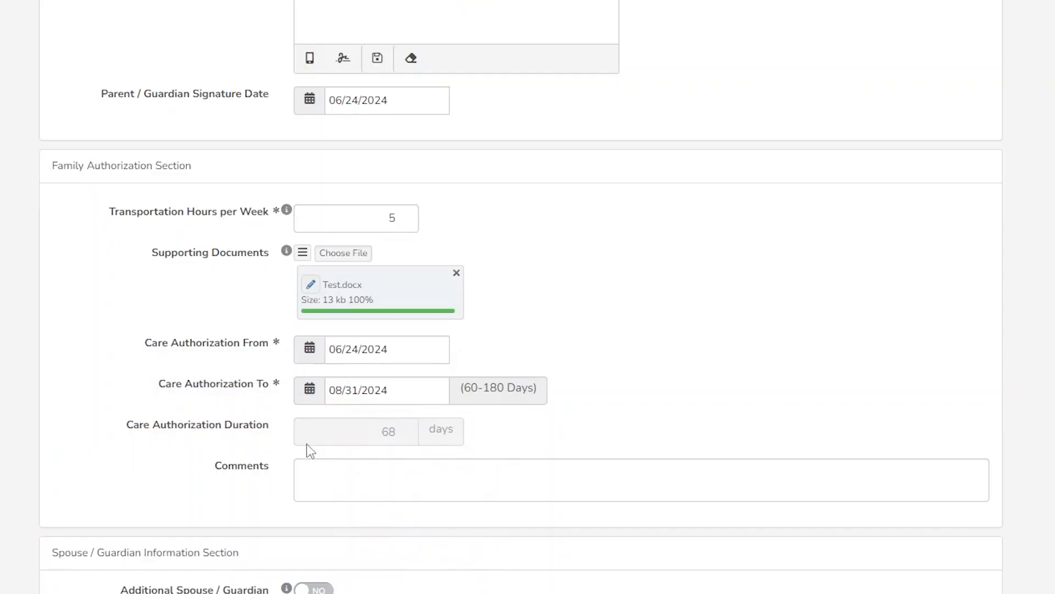
{"action": "left_click", "coordinate": [389, 474]}
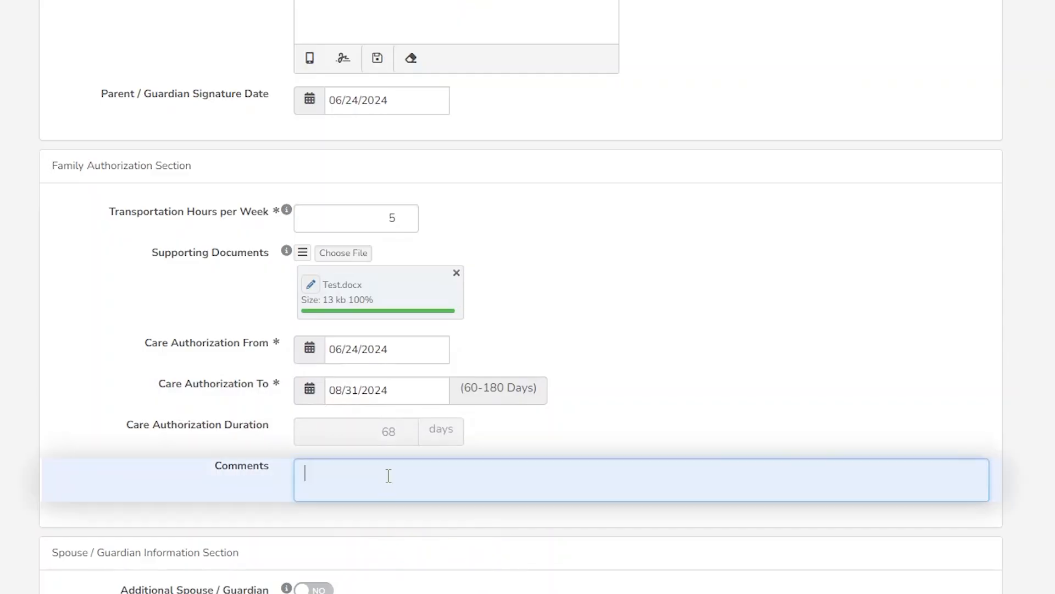
{"action": "type", "text": "Test"}
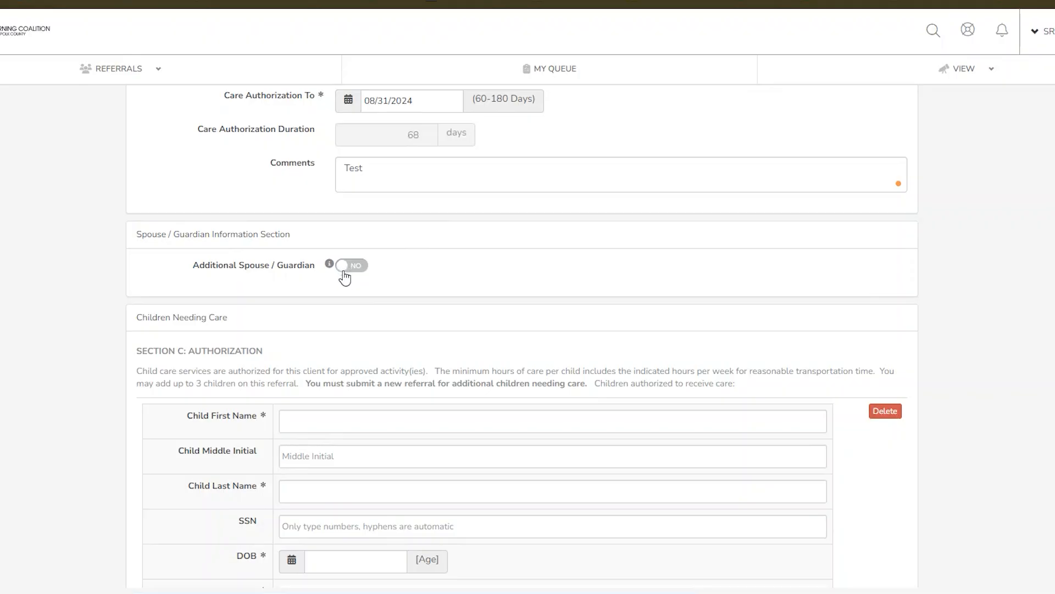
Step: Enable an additional spouse/guardian, add a secondary entry, and set its relationship to Spouse (same address)
{"action": "left_click", "coordinate": [342, 271]}
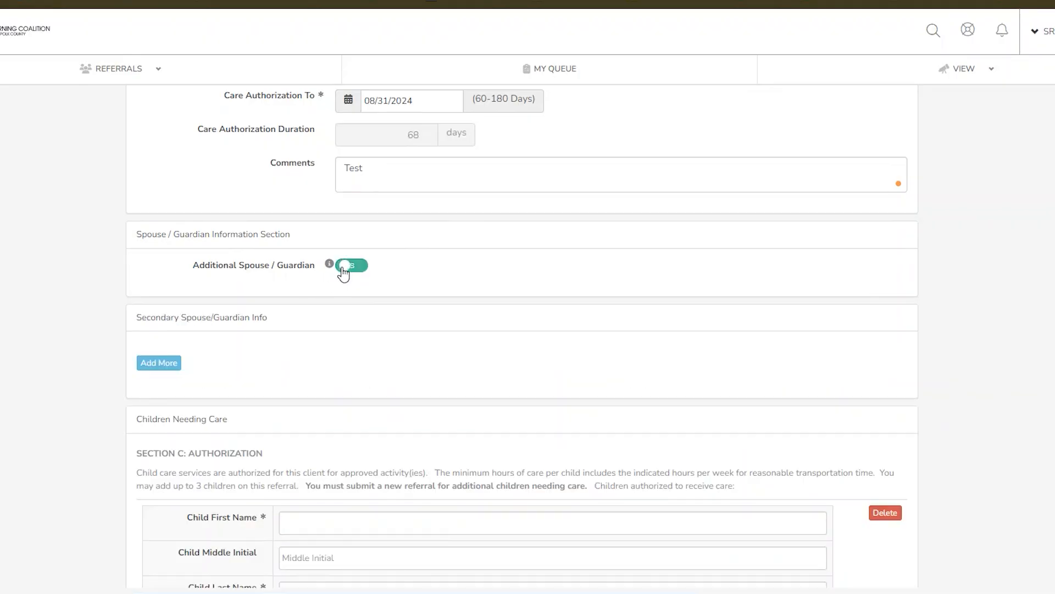
{"action": "left_click", "coordinate": [156, 364]}
{"action": "scroll", "coordinate": [163, 353], "scroll_direction": "down", "scroll_amount": 1}
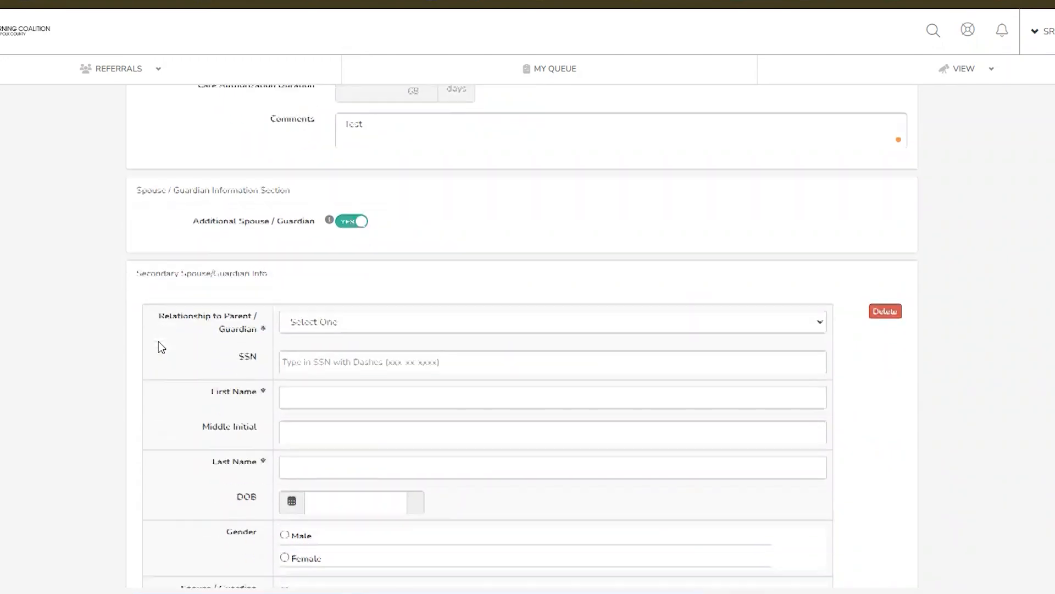
{"action": "left_click", "coordinate": [311, 300]}
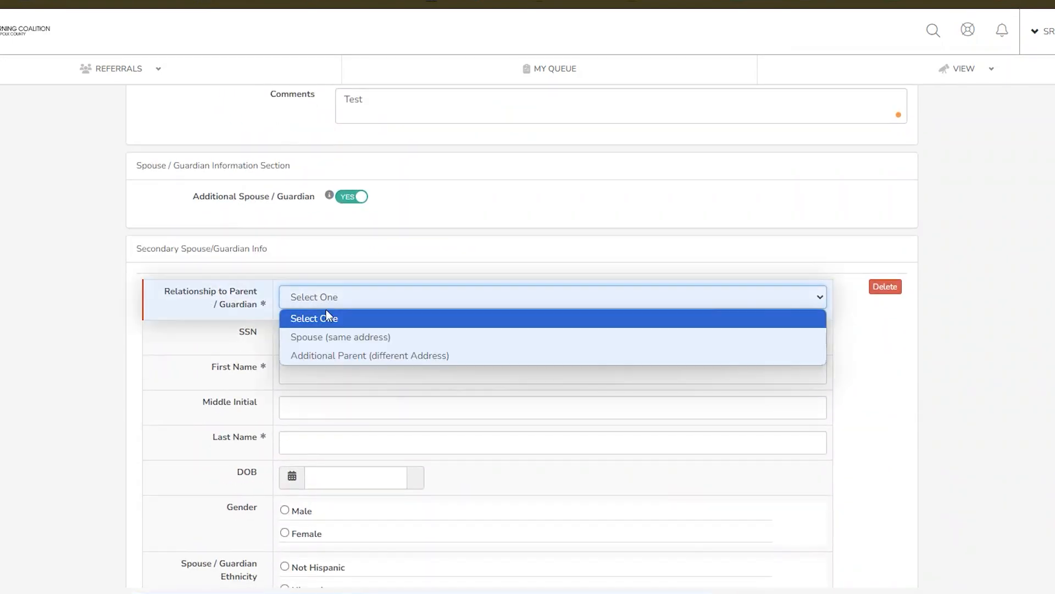
{"action": "left_click", "coordinate": [306, 340]}
Step: Enter the spouse's social security number, first name, last name and date of birth
{"action": "left_click", "coordinate": [306, 339]}
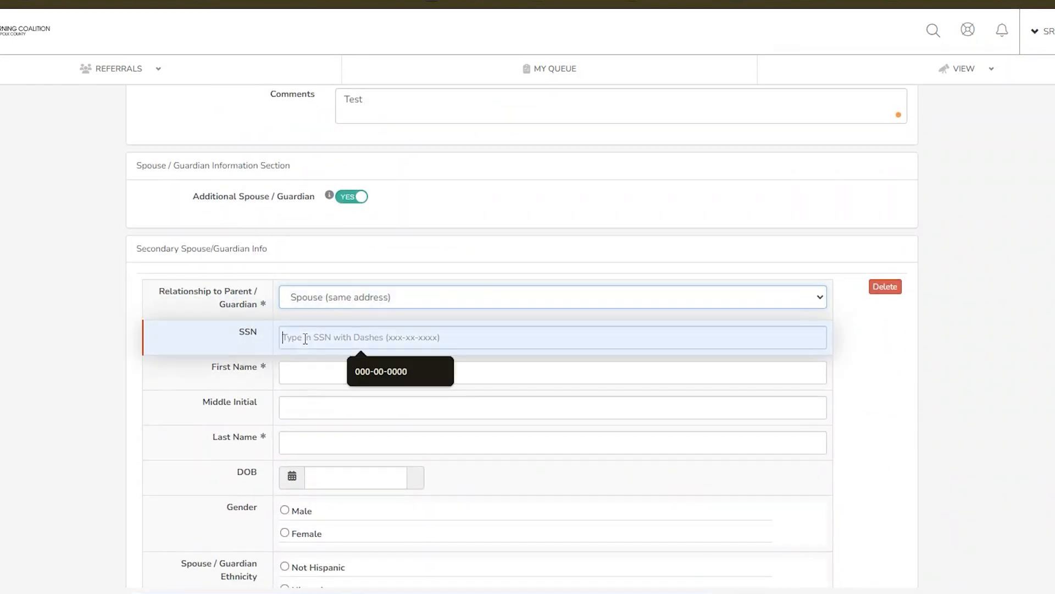
{"action": "left_click", "coordinate": [365, 370]}
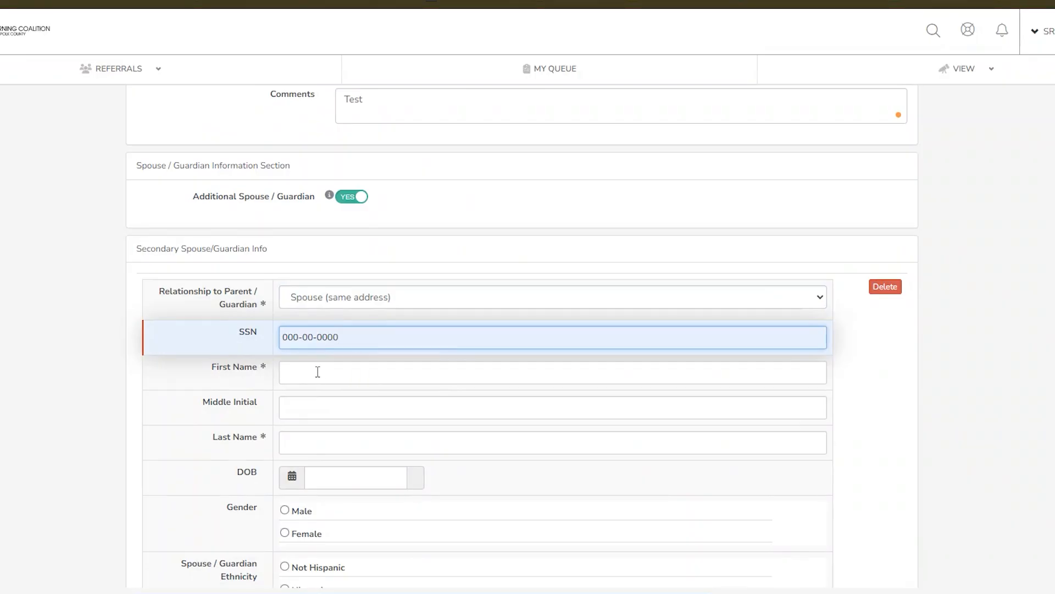
{"action": "left_click", "coordinate": [318, 370]}
{"action": "left_click", "coordinate": [367, 409]}
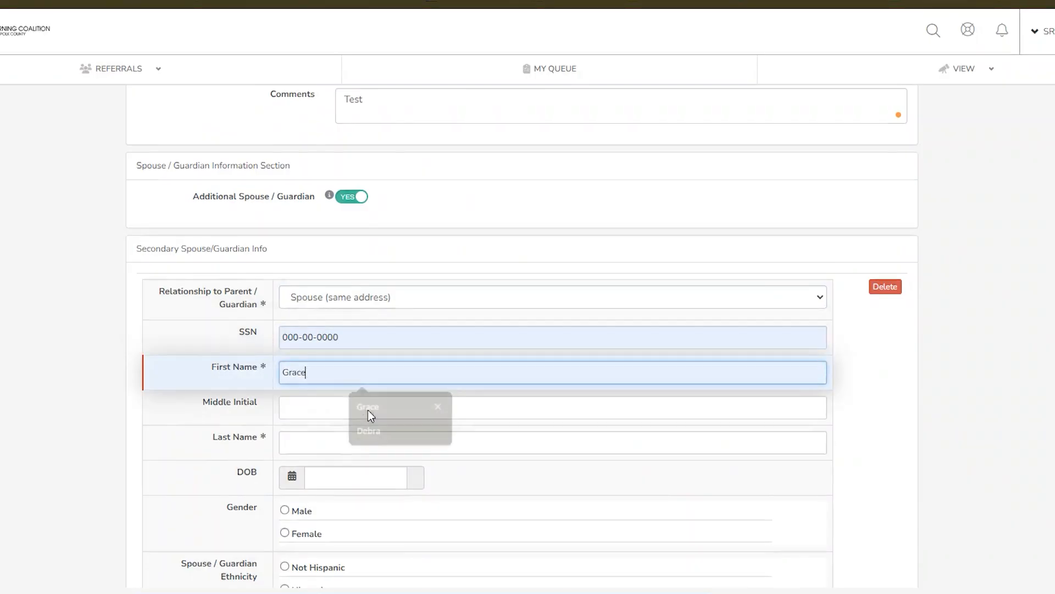
{"action": "left_click", "coordinate": [329, 407]}
{"action": "left_click", "coordinate": [324, 441]}
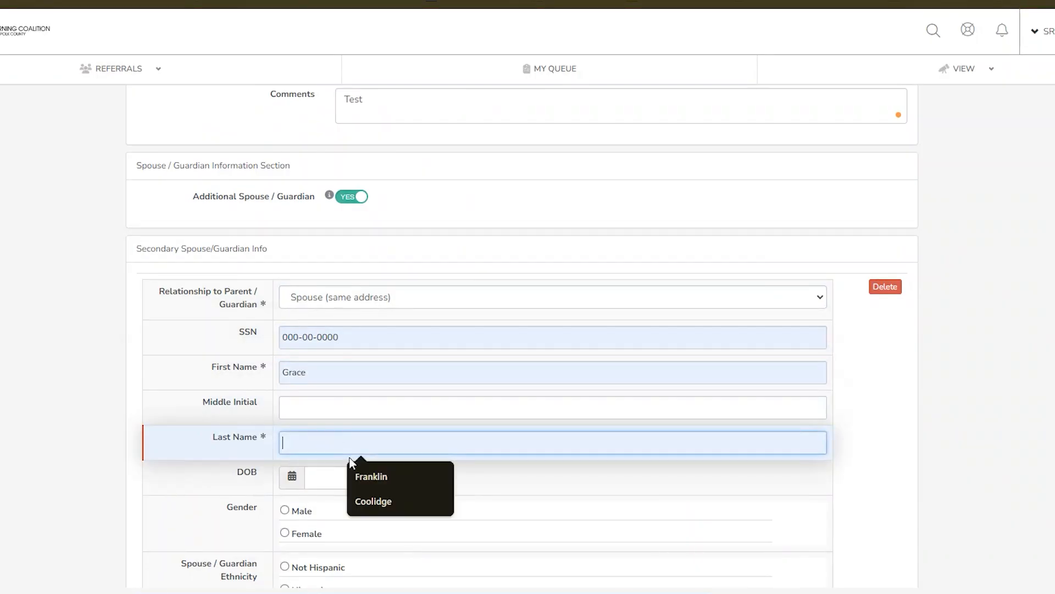
{"action": "left_click", "coordinate": [377, 501]}
{"action": "left_click", "coordinate": [338, 482]}
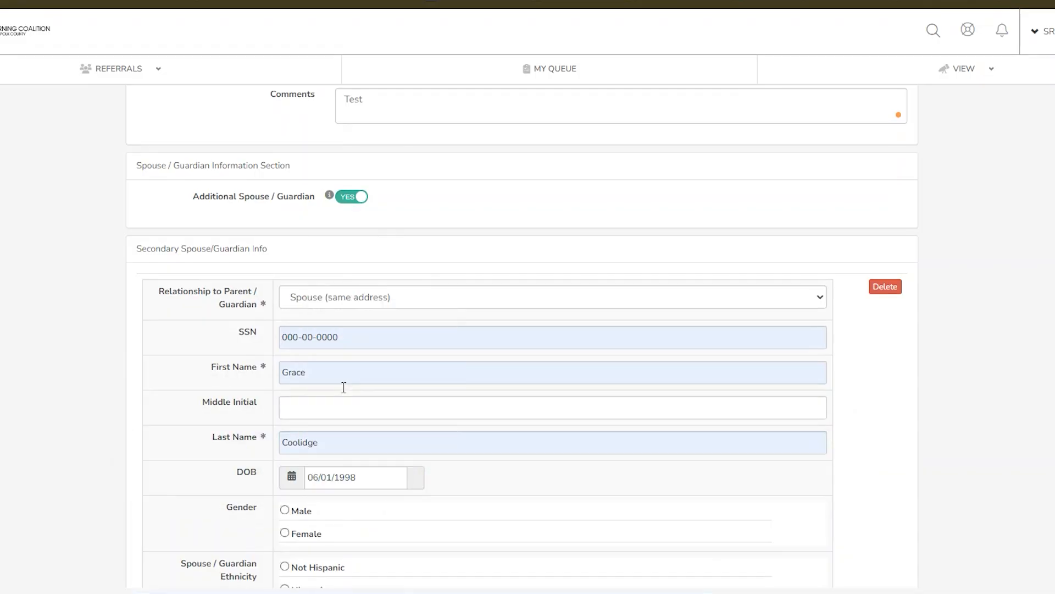
Step: Set the spouse's gender to Female, ethnicity to Not Hispanic and race to White, and enter the daytime phone number
{"action": "scroll", "coordinate": [384, 431], "scroll_direction": "down", "scroll_amount": 1}
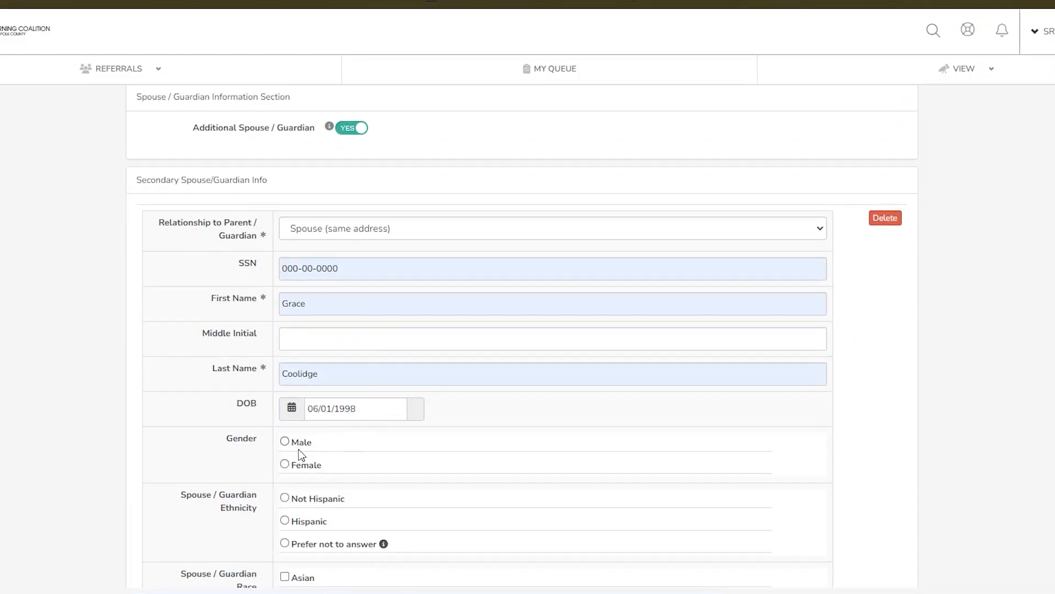
{"action": "left_click", "coordinate": [285, 464]}
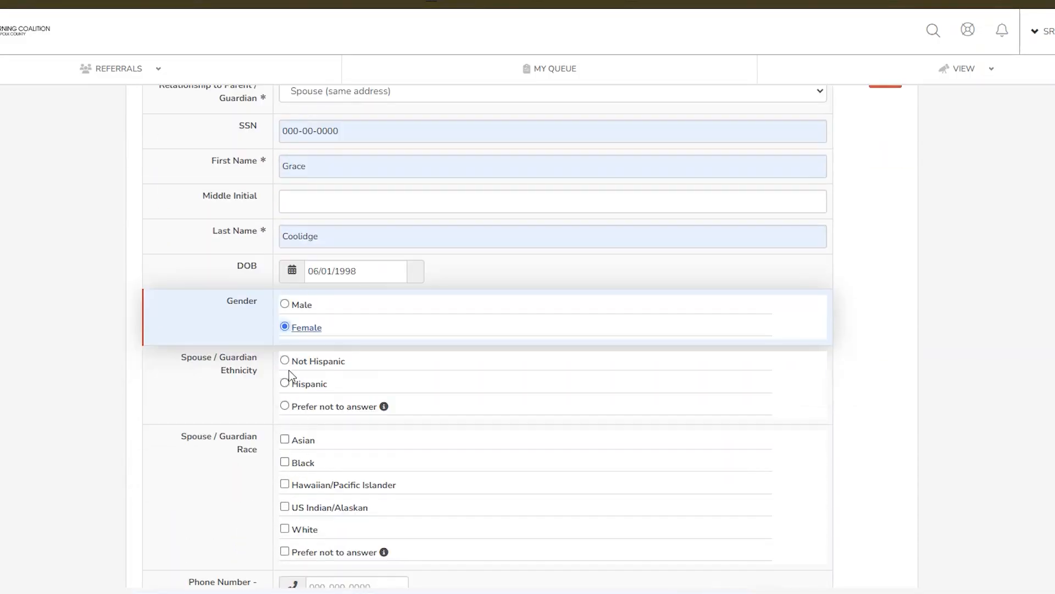
{"action": "left_click", "coordinate": [285, 362]}
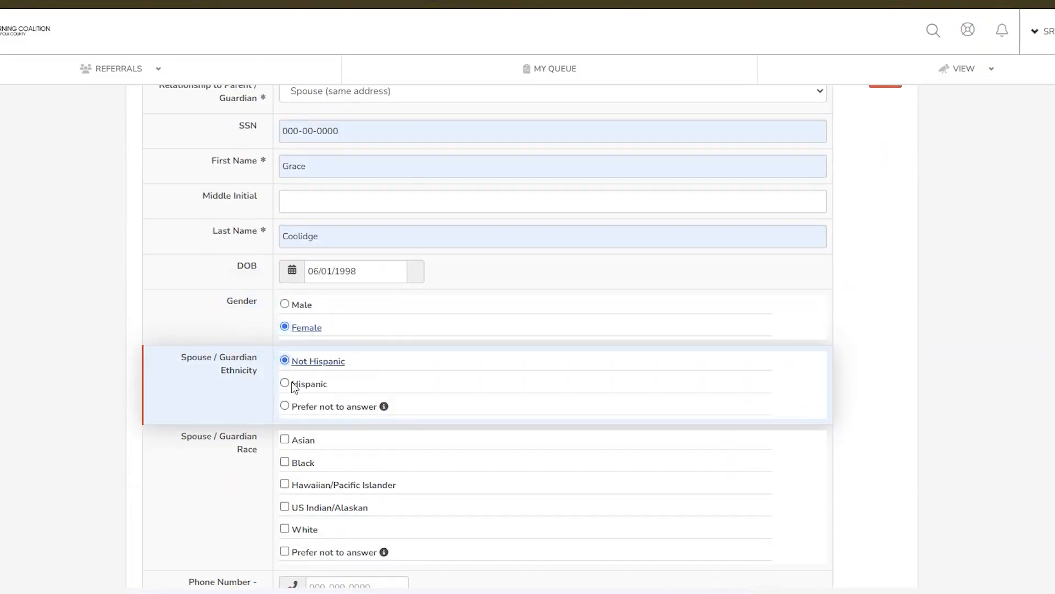
{"action": "left_click", "coordinate": [284, 529]}
{"action": "left_click", "coordinate": [362, 458]}
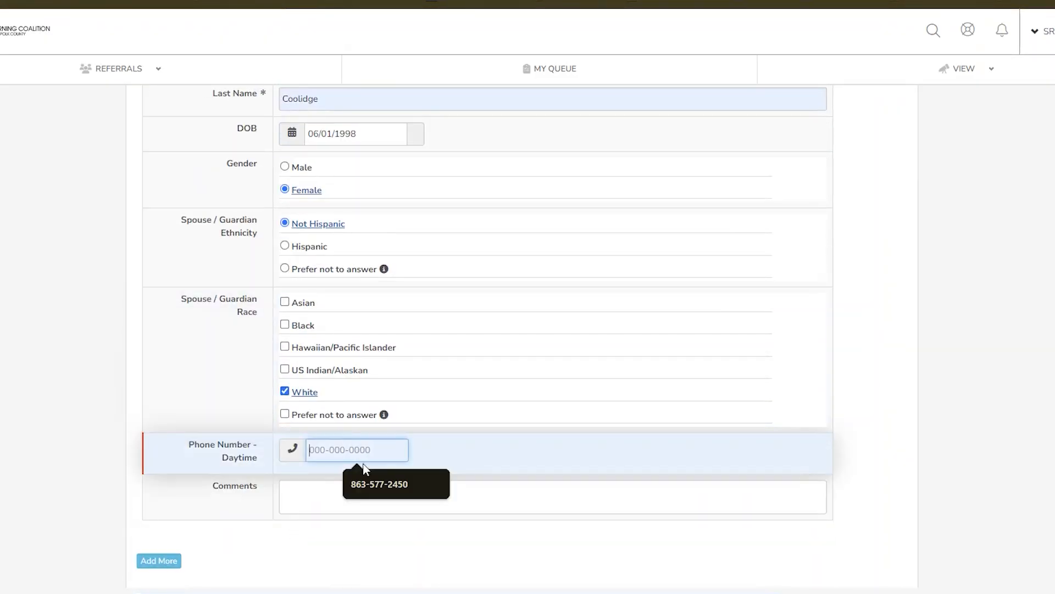
{"action": "left_click", "coordinate": [366, 483]}
{"action": "left_click", "coordinate": [351, 497]}
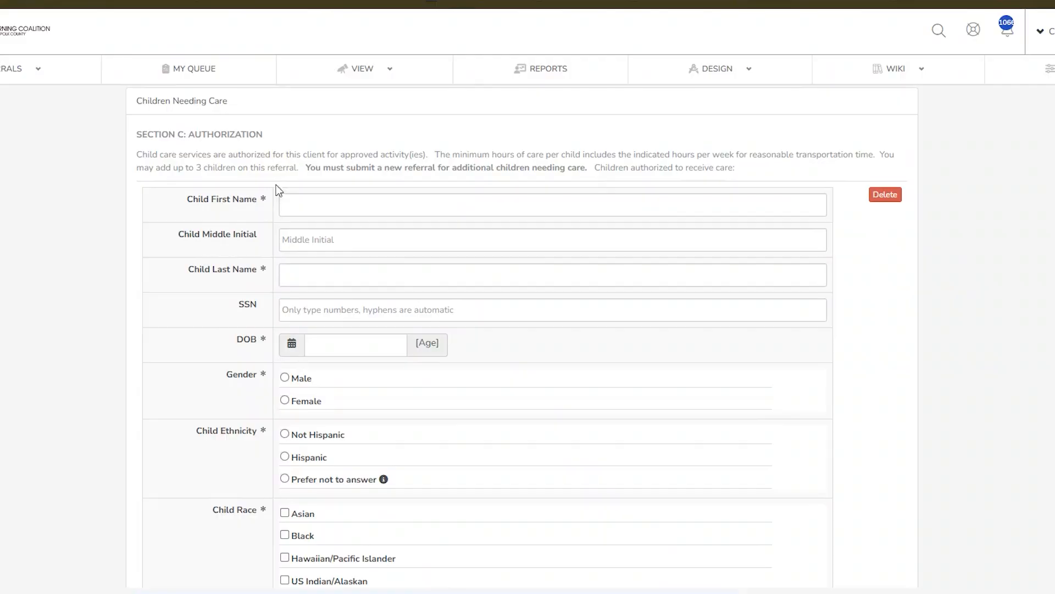
Step: Enter the child's first name, last name, social security number and date of birth, leaving the middle initial blank
{"action": "left_click", "coordinate": [284, 202]}
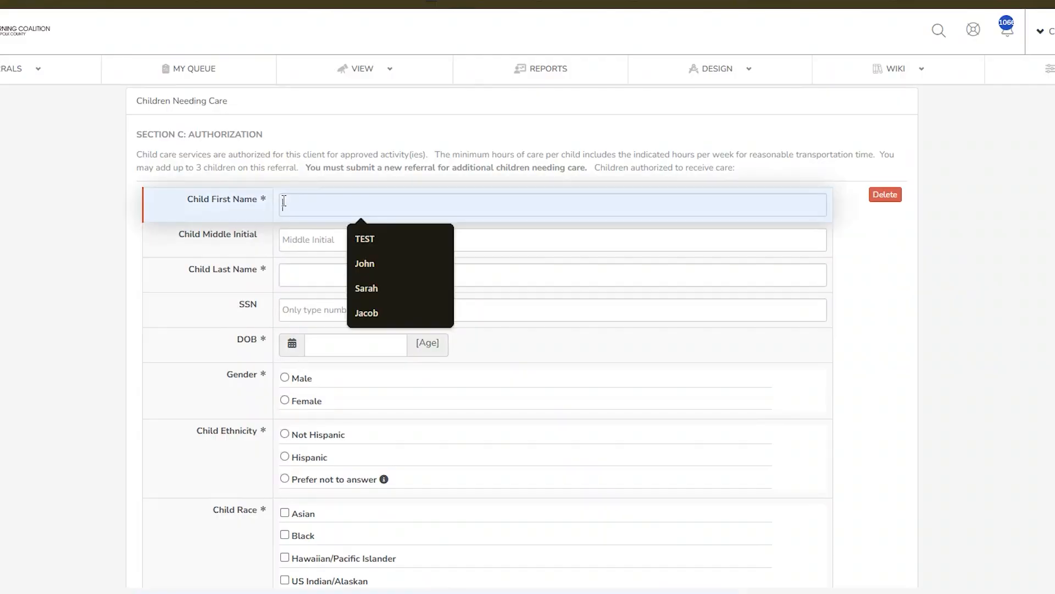
{"action": "left_click", "coordinate": [365, 261]}
{"action": "left_click", "coordinate": [306, 243]}
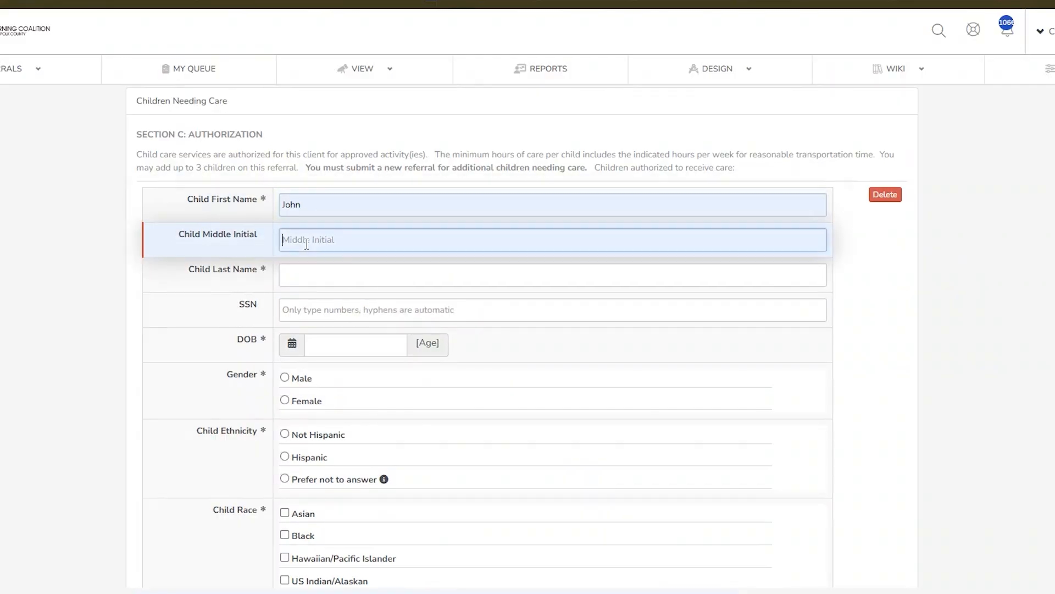
{"action": "left_click", "coordinate": [304, 273]}
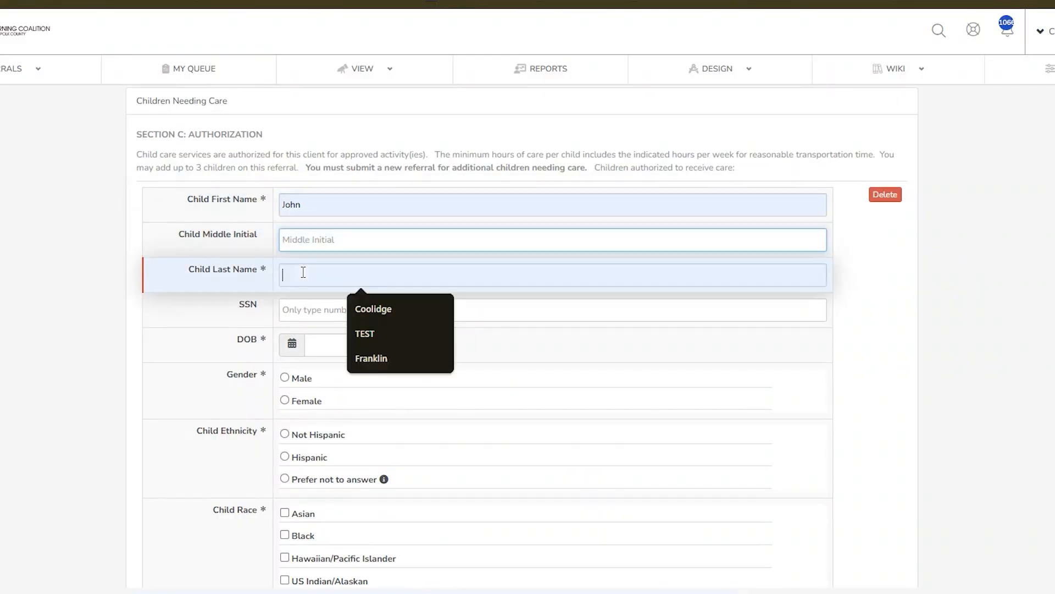
{"action": "left_click", "coordinate": [378, 308]}
{"action": "left_click", "coordinate": [326, 313]}
{"action": "left_click", "coordinate": [355, 349]}
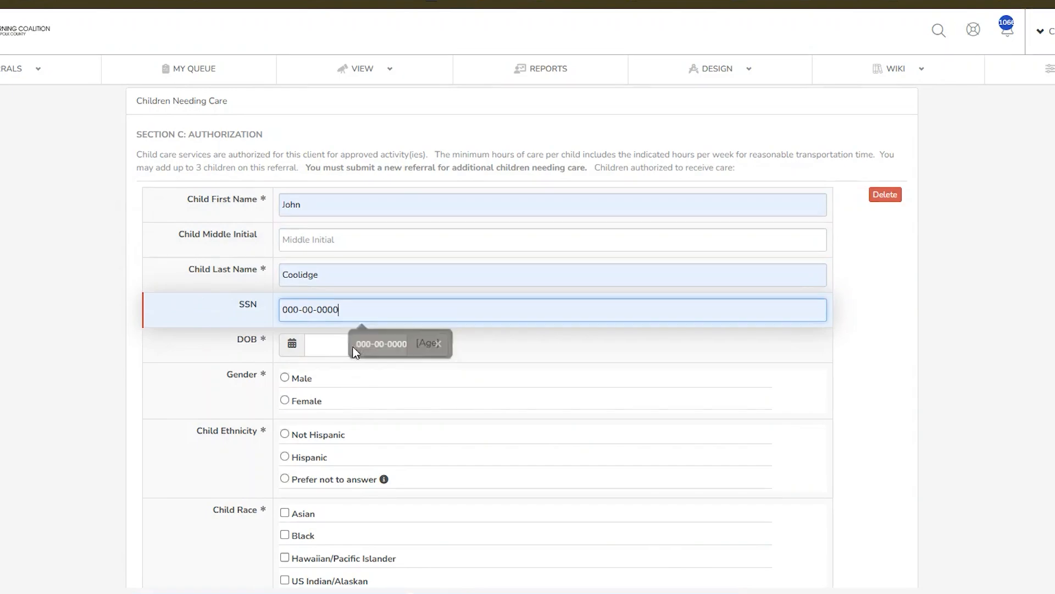
{"action": "left_click", "coordinate": [335, 347]}
{"action": "left_click", "coordinate": [317, 412]}
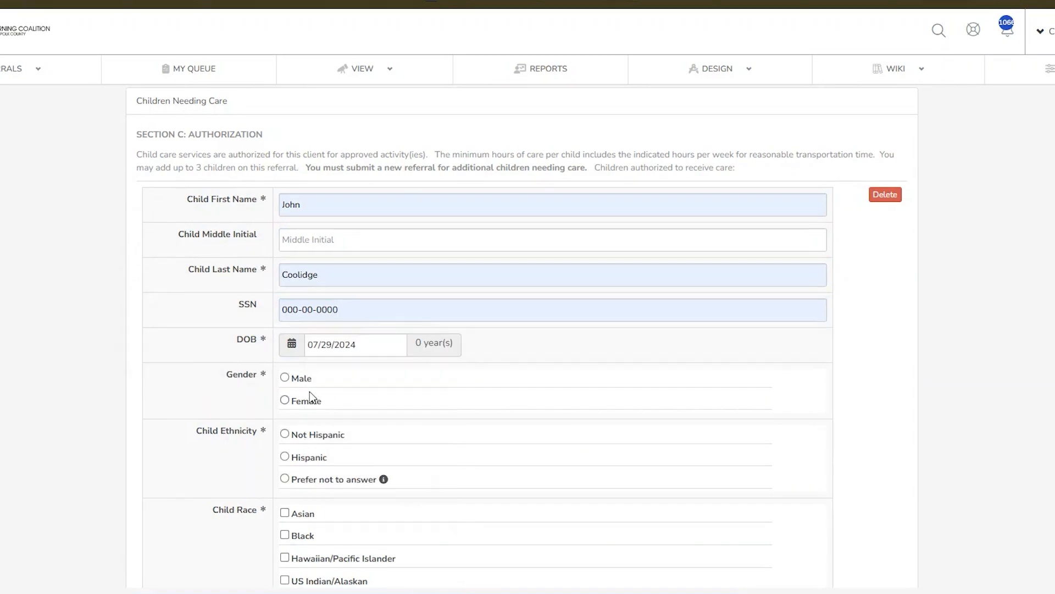
Step: Set the child's gender to Male, ethnicity to Not Hispanic and race to White
{"action": "left_click", "coordinate": [284, 377]}
{"action": "left_click", "coordinate": [284, 433]}
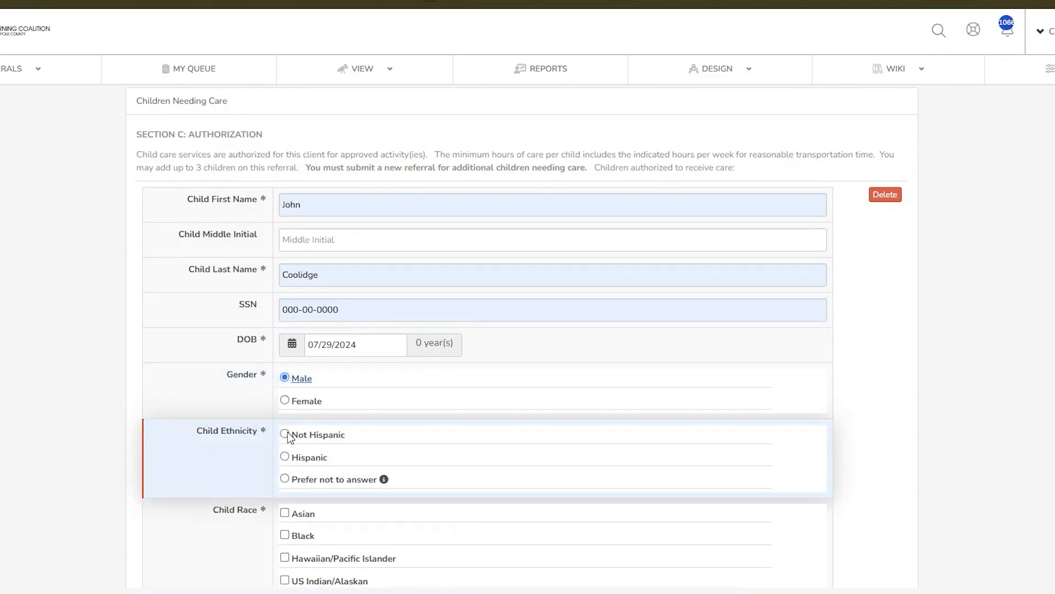
{"action": "scroll", "coordinate": [286, 429], "scroll_direction": "down", "scroll_amount": 5}
{"action": "left_click", "coordinate": [287, 330]}
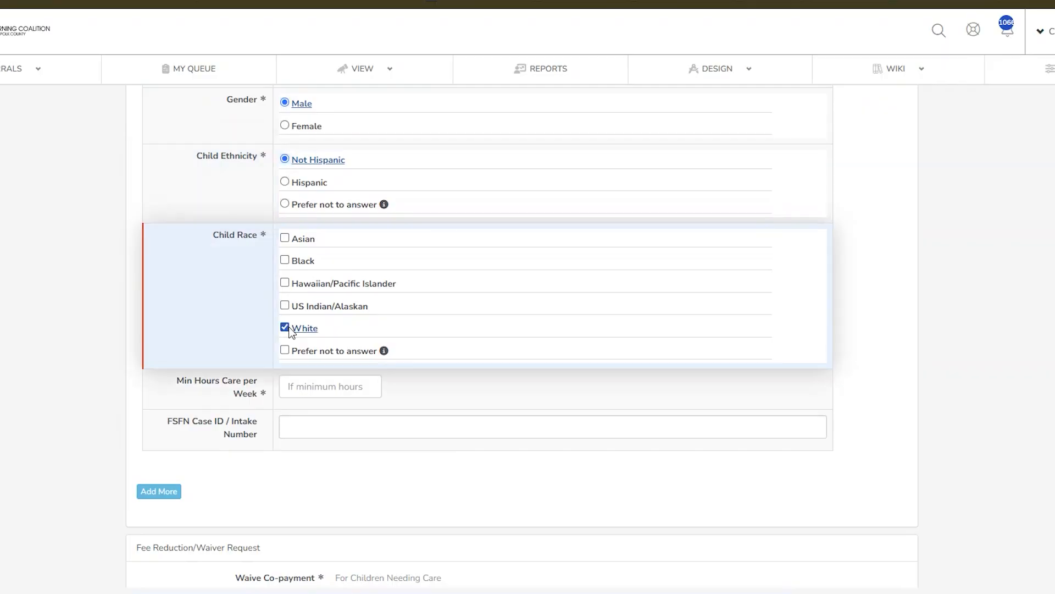
Step: Set the child's minimum care hours per week to 40 and fill in the FSFN case ID / intake number
{"action": "left_click", "coordinate": [320, 391]}
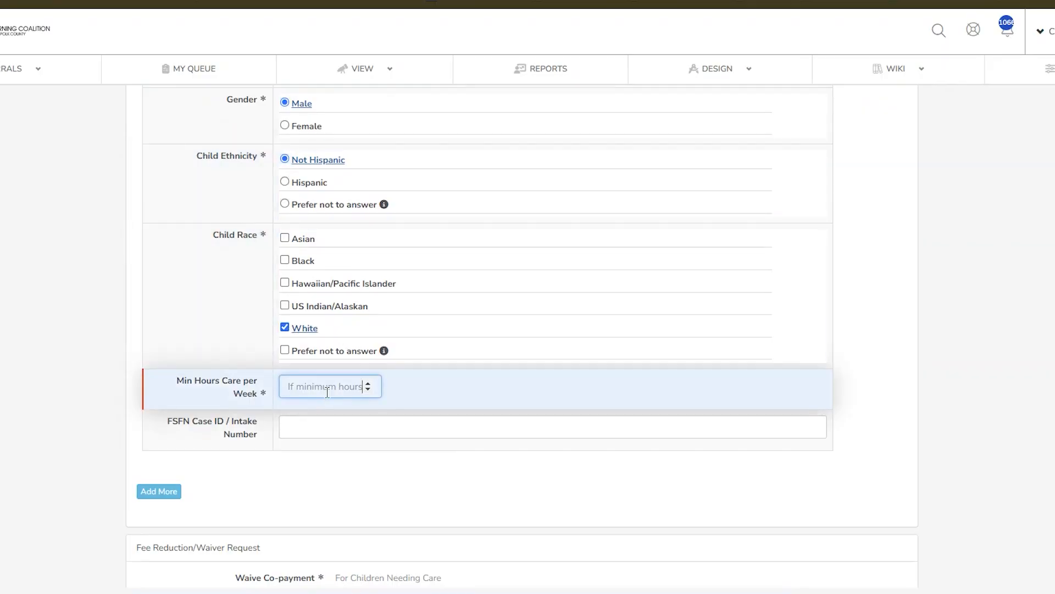
{"action": "type", "text": "40"}
{"action": "left_click", "coordinate": [328, 424]}
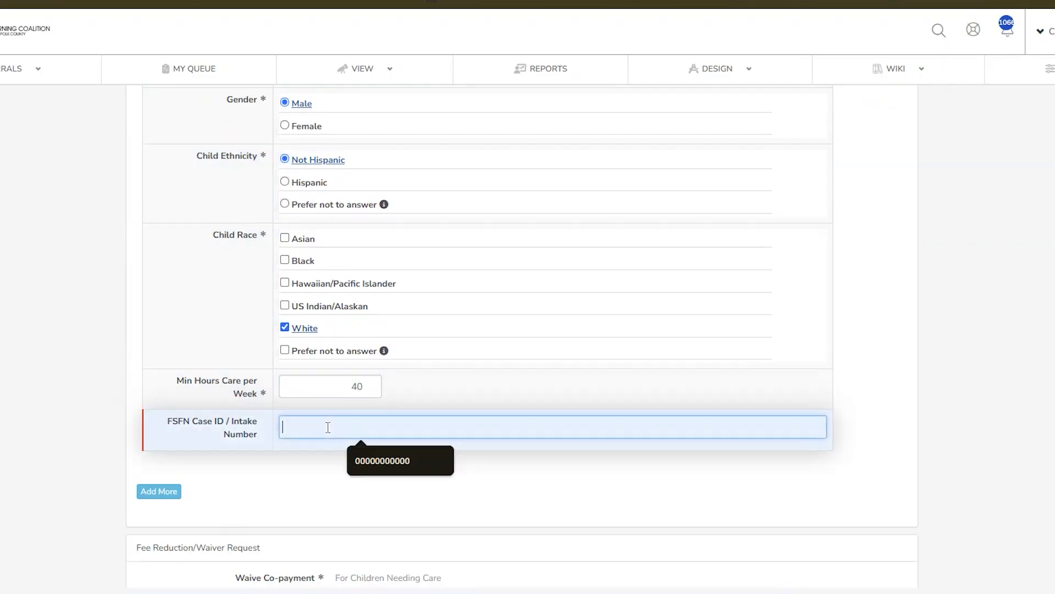
{"action": "left_click", "coordinate": [361, 460]}
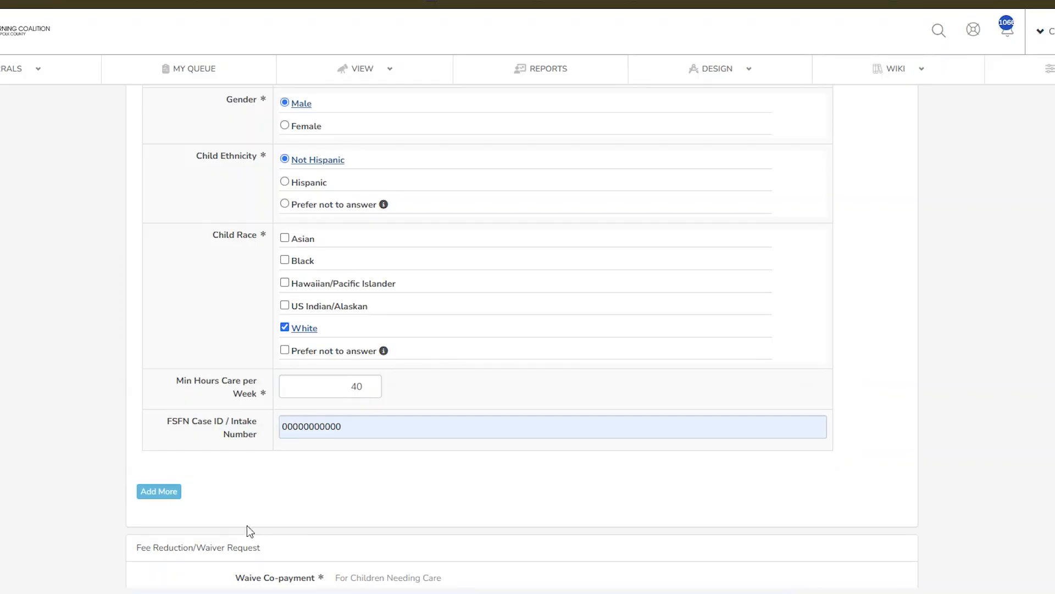
Step: Add two more blank child records to the children needing care
{"action": "left_click", "coordinate": [156, 492]}
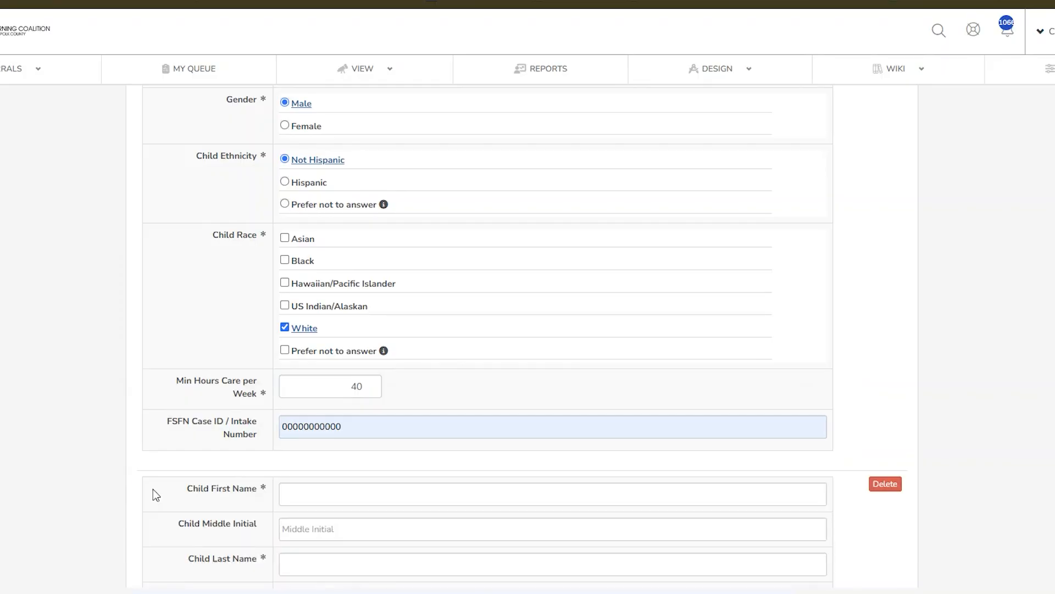
{"action": "scroll", "coordinate": [250, 500], "scroll_direction": "down", "scroll_amount": 8}
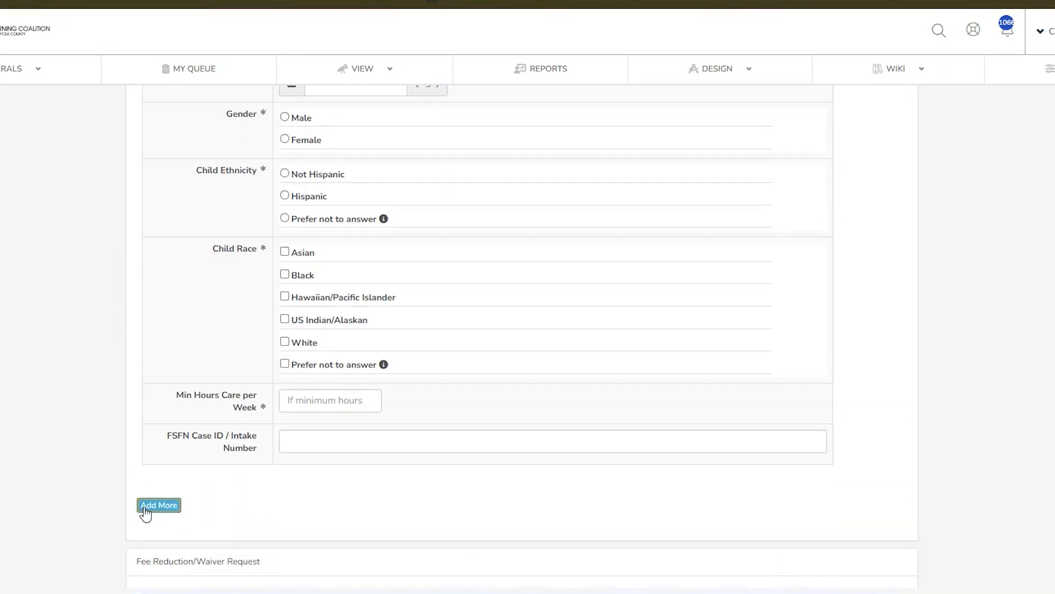
{"action": "left_click", "coordinate": [146, 504]}
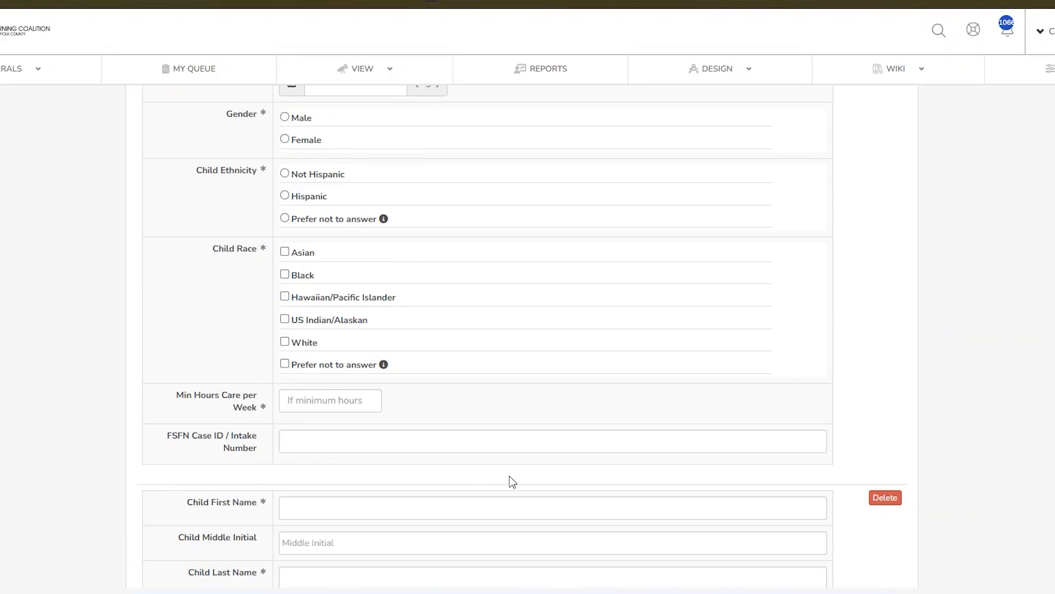
Step: Delete the two blank child records, keeping only the completed child
{"action": "scroll", "coordinate": [605, 489], "scroll_direction": "down", "scroll_amount": 4}
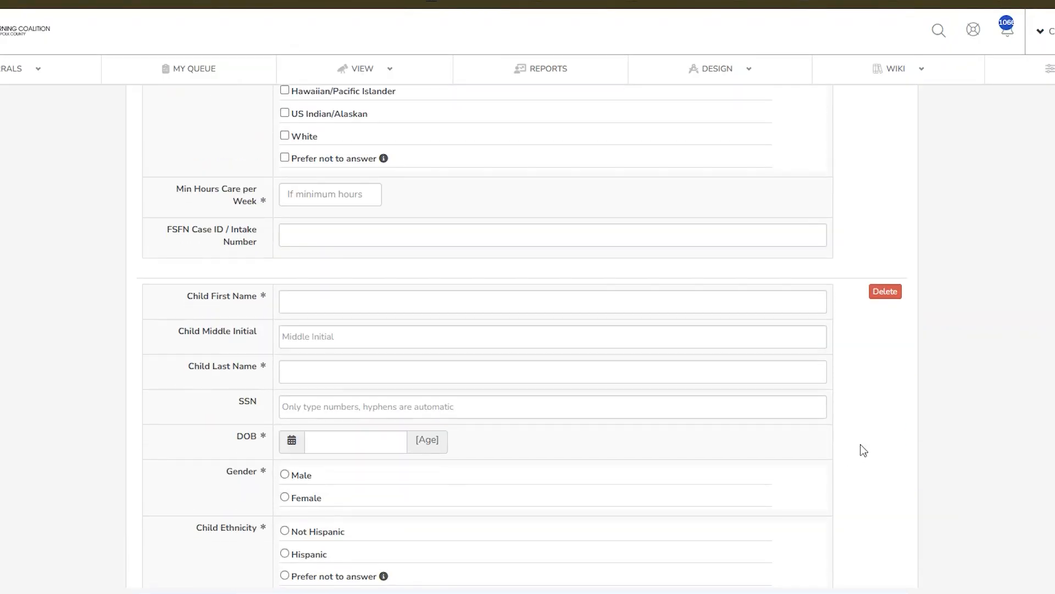
{"action": "left_click", "coordinate": [881, 295]}
{"action": "left_click", "coordinate": [593, 63]}
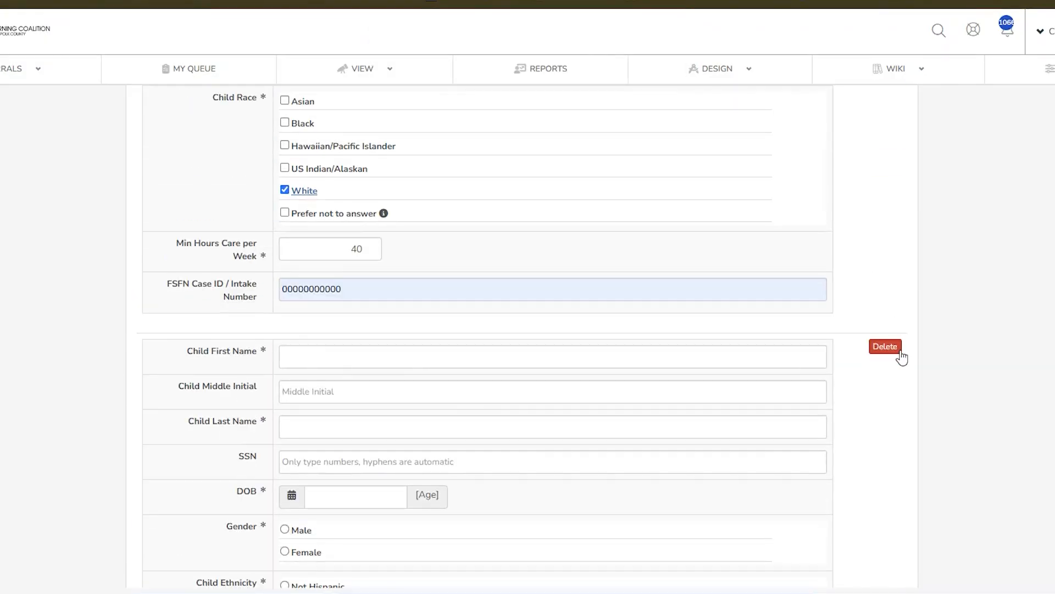
{"action": "left_click", "coordinate": [894, 350]}
{"action": "left_click", "coordinate": [584, 64]}
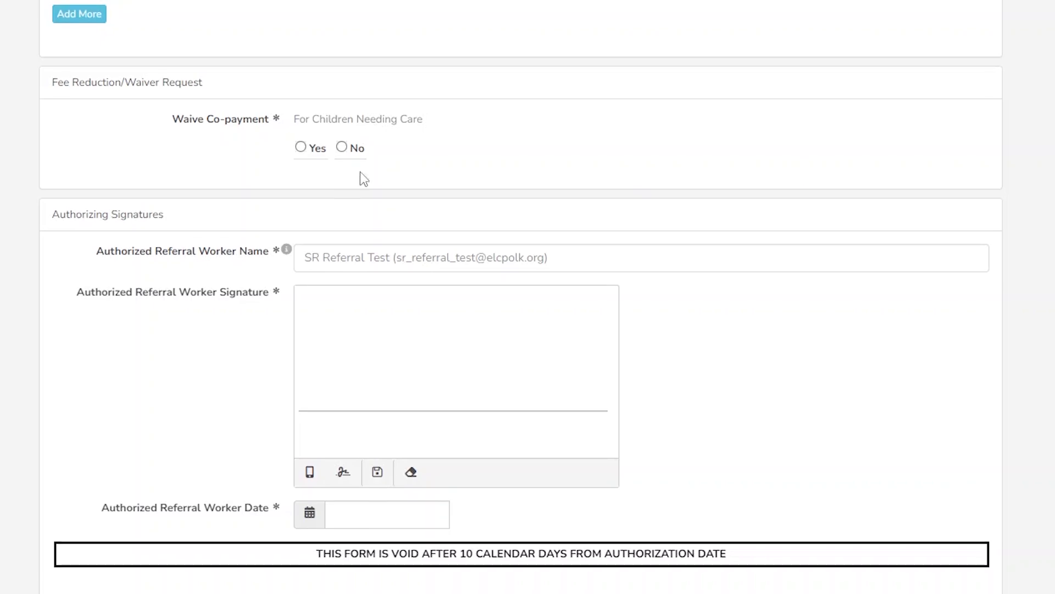
Step: Request a co-payment waiver with the reason "Child's parent/guardian experience an emergency"
{"action": "left_click", "coordinate": [300, 148]}
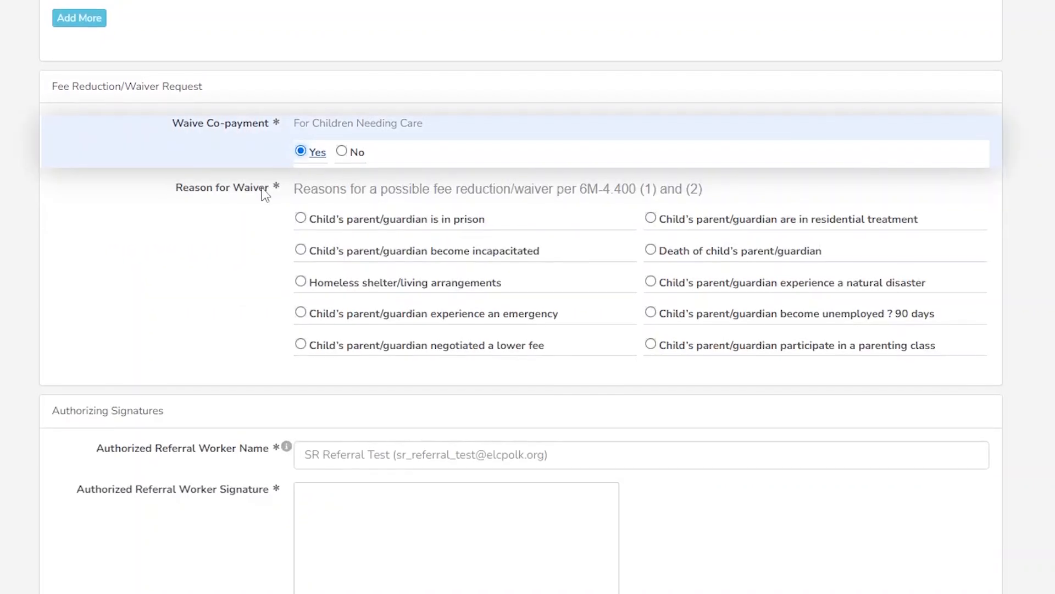
{"action": "left_click", "coordinate": [302, 313]}
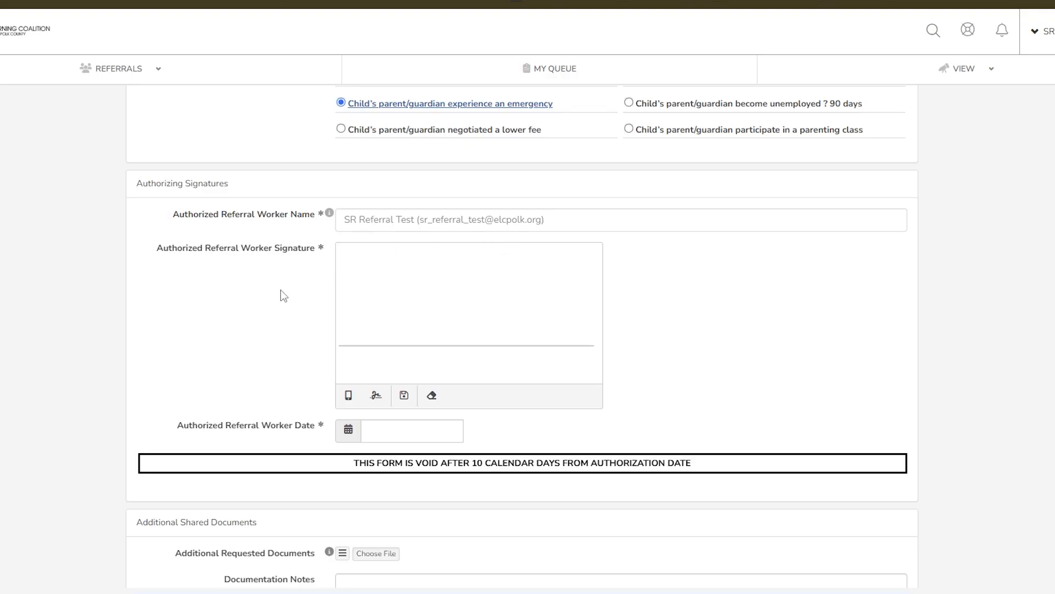
Step: Send the authorized referral worker's signing link to the worker's mobile number or email address
{"action": "left_click", "coordinate": [348, 397]}
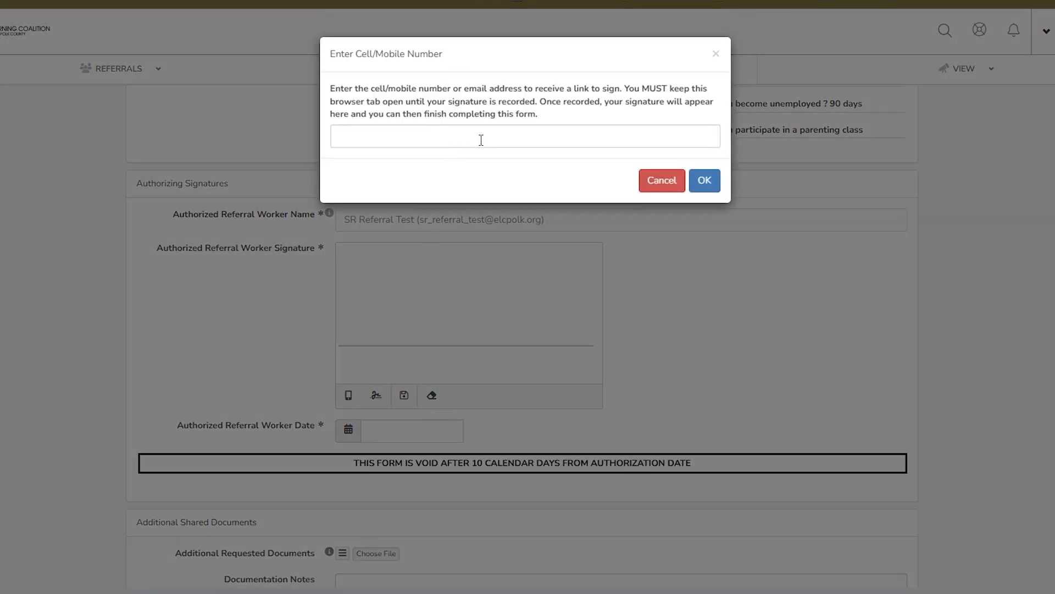
{"action": "left_click", "coordinate": [496, 141]}
{"action": "type", "text": "**"}
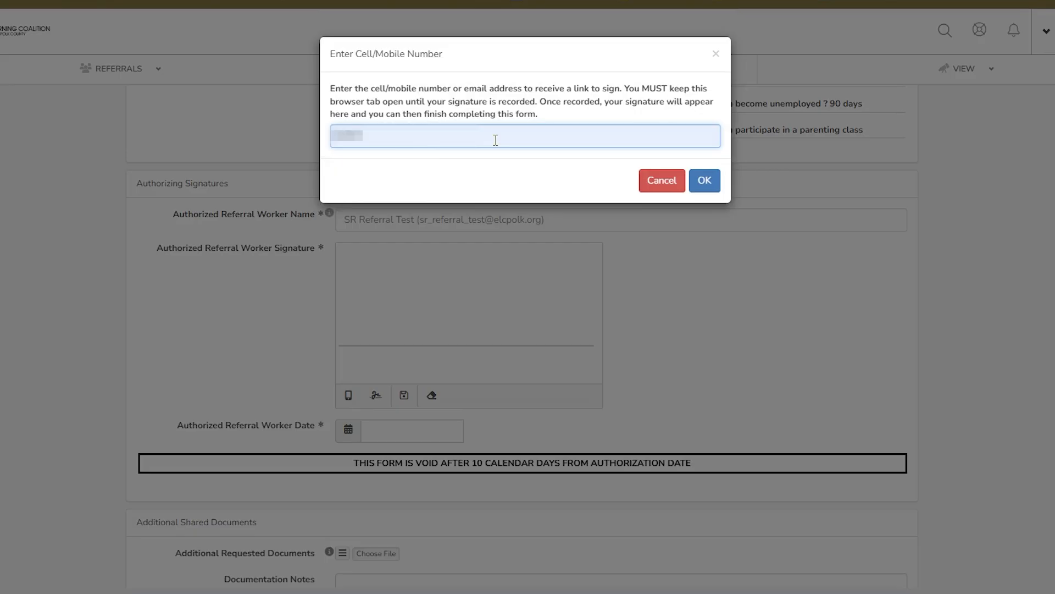
{"action": "type", "text": "******"}
{"action": "left_click", "coordinate": [705, 181]}
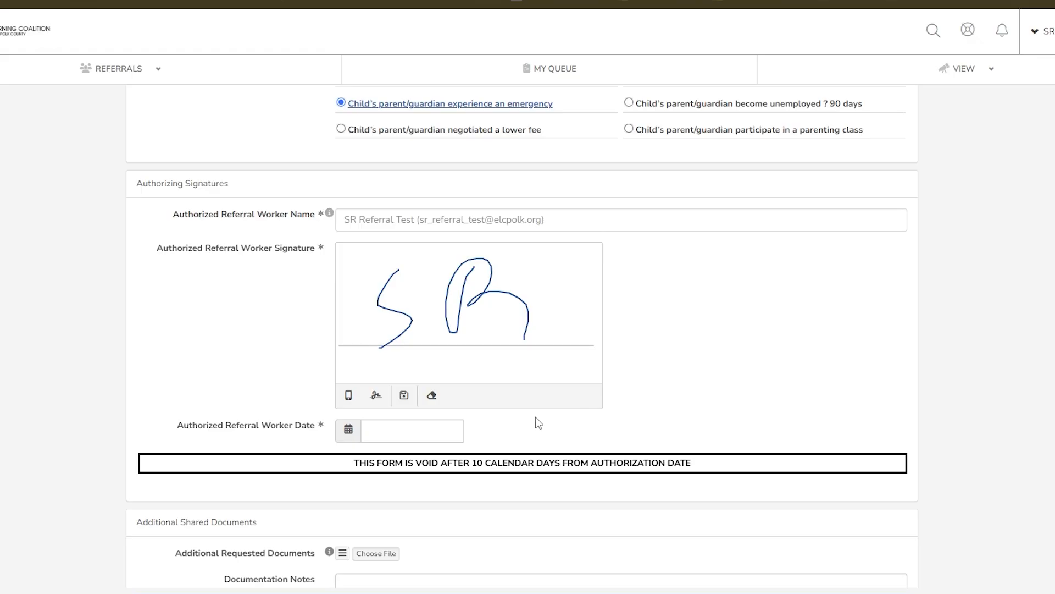
Step: Save the authorized referral worker's signature and set the referral worker date to 11/26/2024
{"action": "left_click", "coordinate": [404, 398]}
{"action": "left_click", "coordinate": [397, 430]}
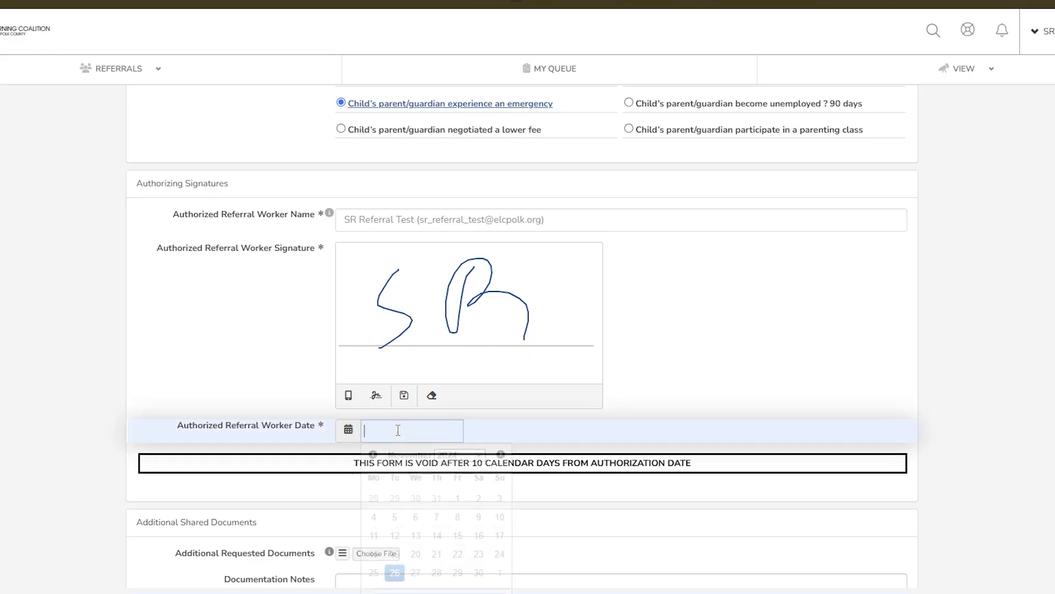
{"action": "left_click", "coordinate": [393, 572]}
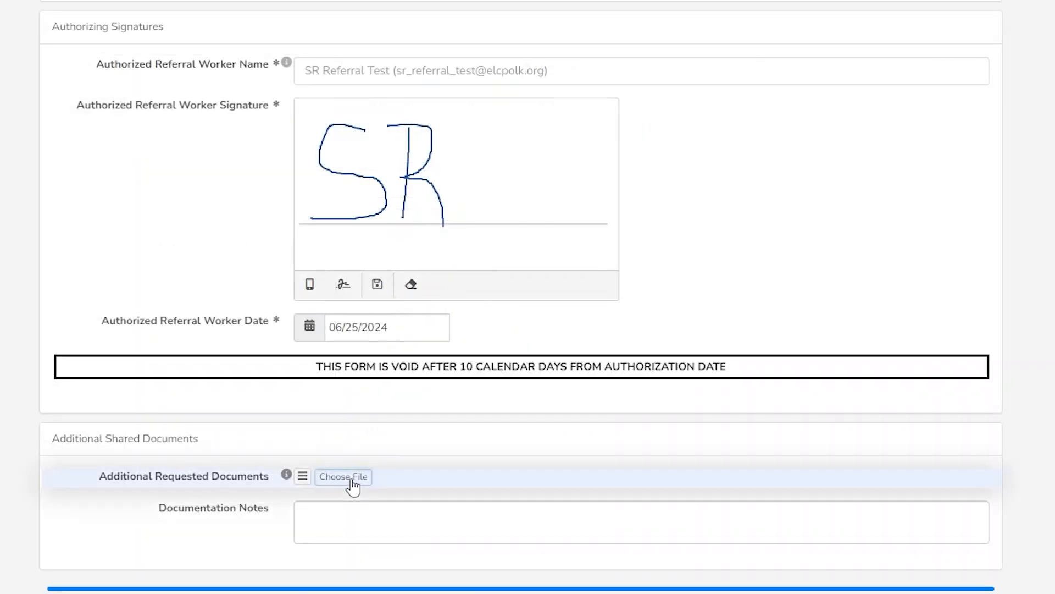
Step: Attach Test.docx as an additional requested document with the documentation note "Test", and submit the referral
{"action": "left_click", "coordinate": [356, 477]}
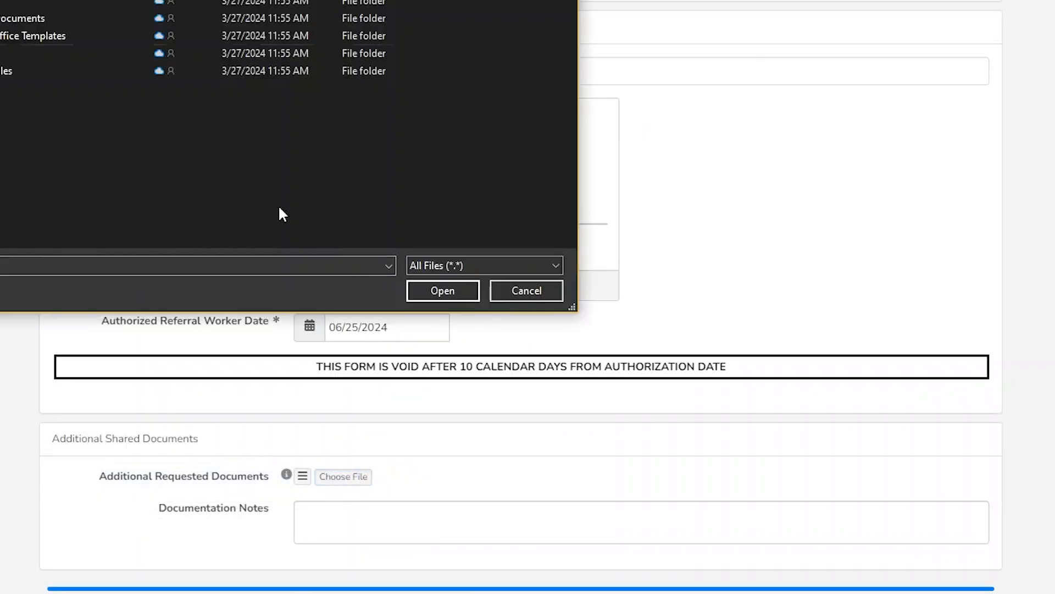
{"action": "left_click", "coordinate": [439, 291]}
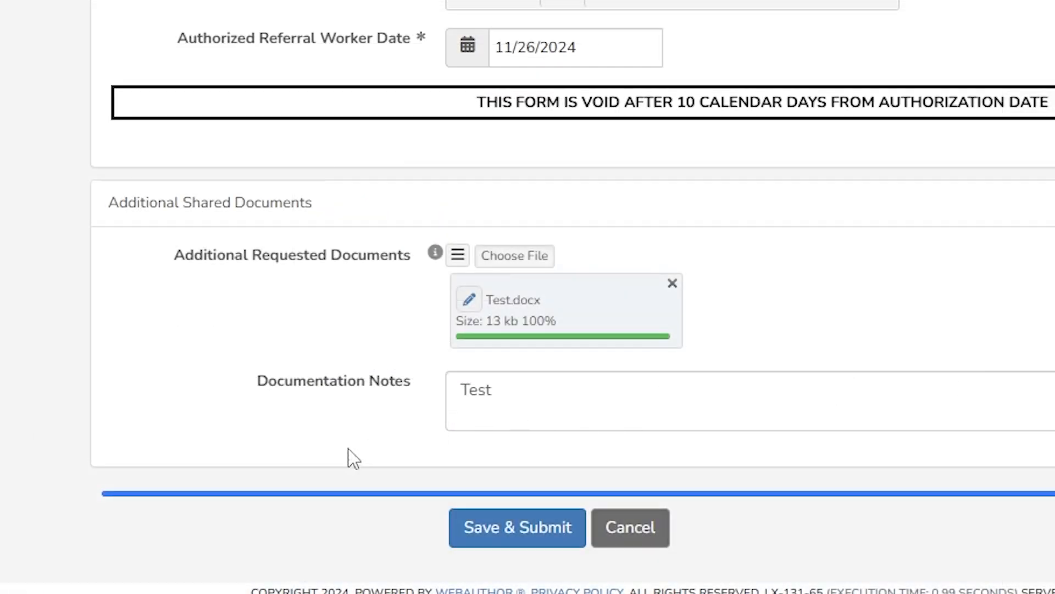
{"action": "left_click", "coordinate": [483, 528]}
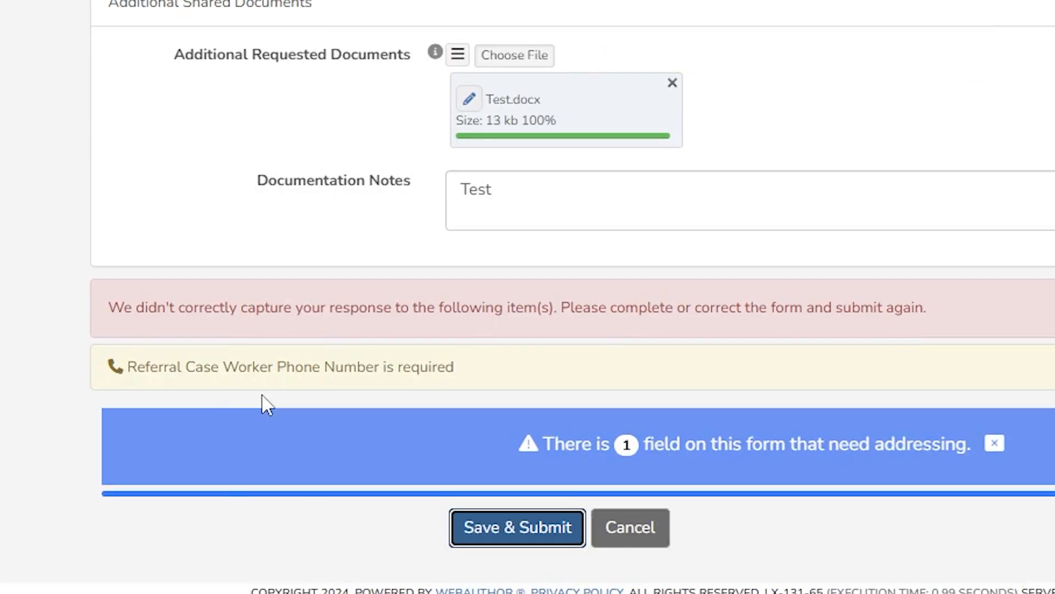
Step: Fill in the missing referral case worker phone number and submit the referral again
{"action": "left_click", "coordinate": [312, 385]}
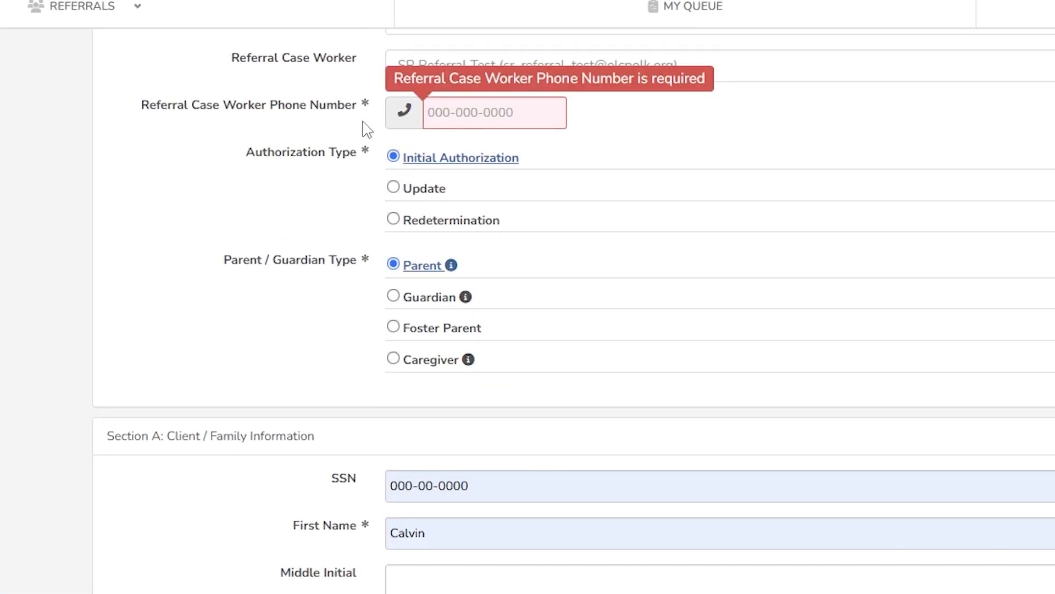
{"action": "left_click", "coordinate": [473, 113]}
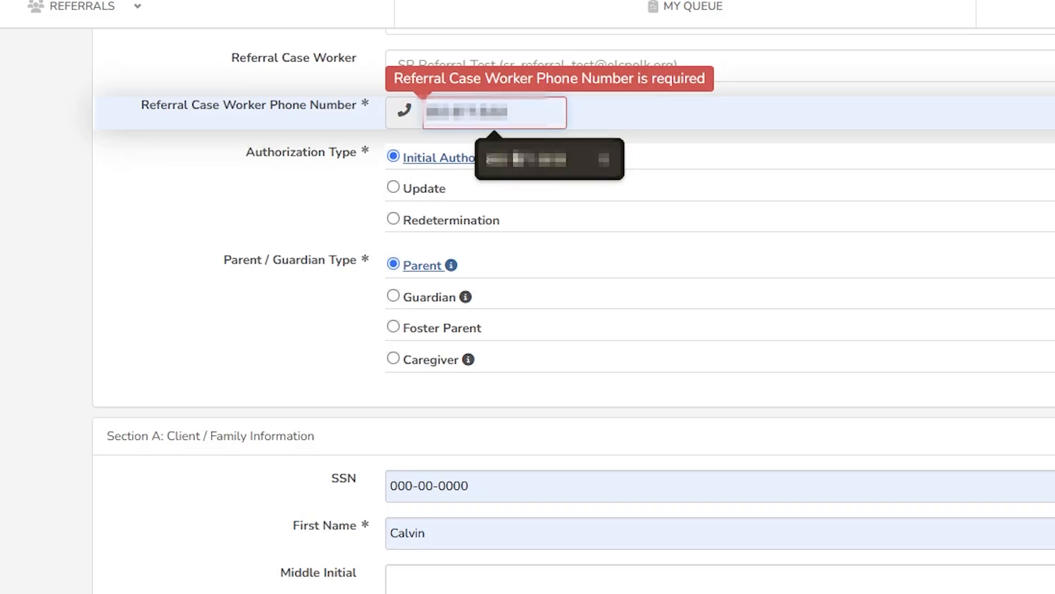
{"action": "left_click", "coordinate": [518, 165]}
{"action": "scroll", "coordinate": [474, 144], "scroll_direction": "down", "scroll_amount": 4}
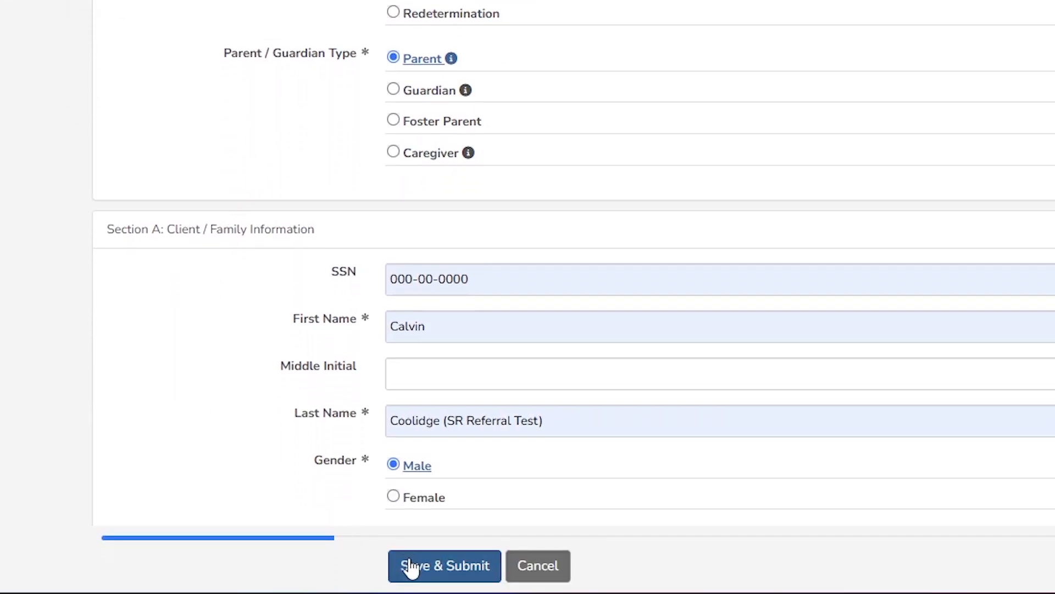
{"action": "left_click", "coordinate": [411, 567]}
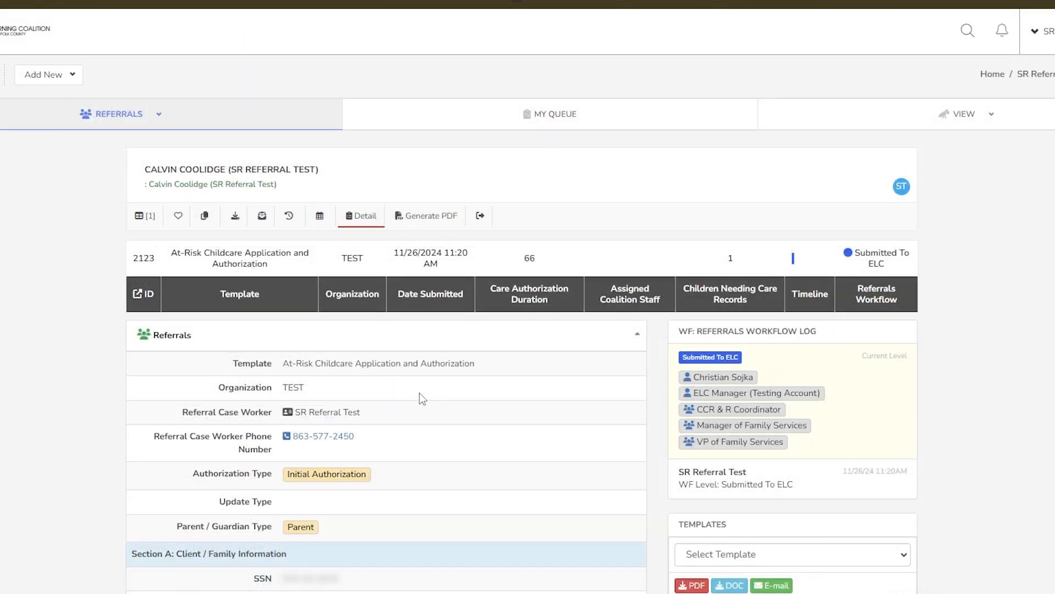
Step: Generate the submitted referral's PDF and open the generated file to review its client, eligibility, consent and authorization sections
{"action": "left_click", "coordinate": [424, 223]}
{"action": "scroll", "coordinate": [575, 353], "scroll_direction": "down", "scroll_amount": 4}
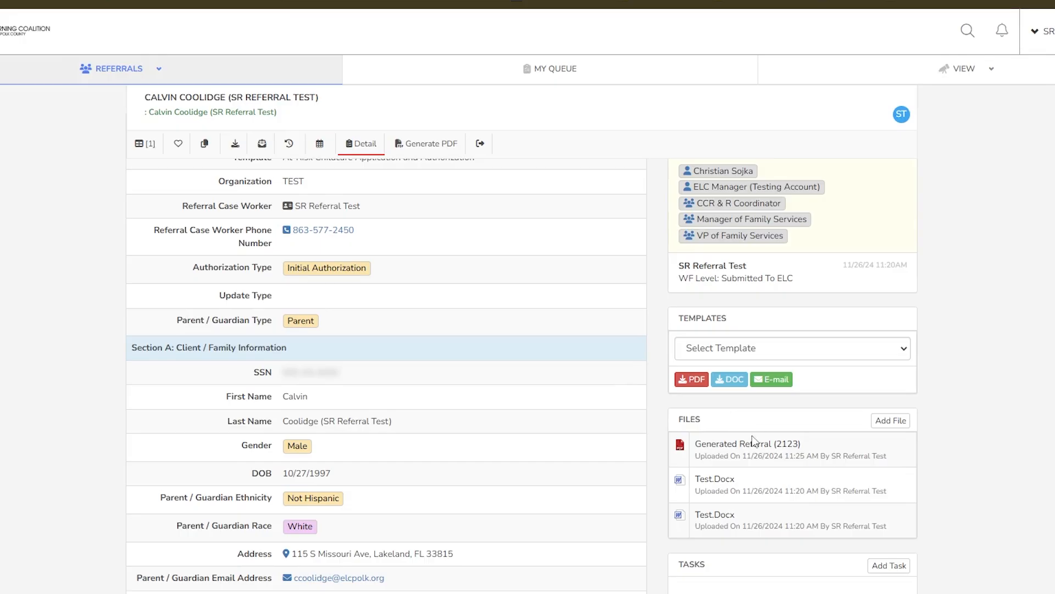
{"action": "left_click", "coordinate": [725, 448]}
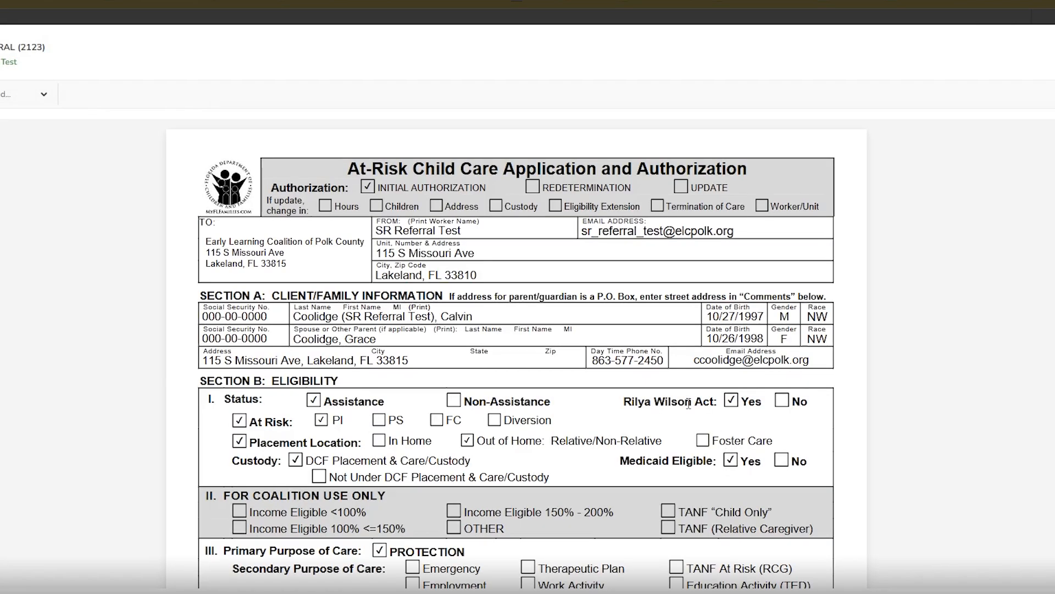
{"action": "scroll", "coordinate": [919, 330], "scroll_direction": "down", "scroll_amount": 2}
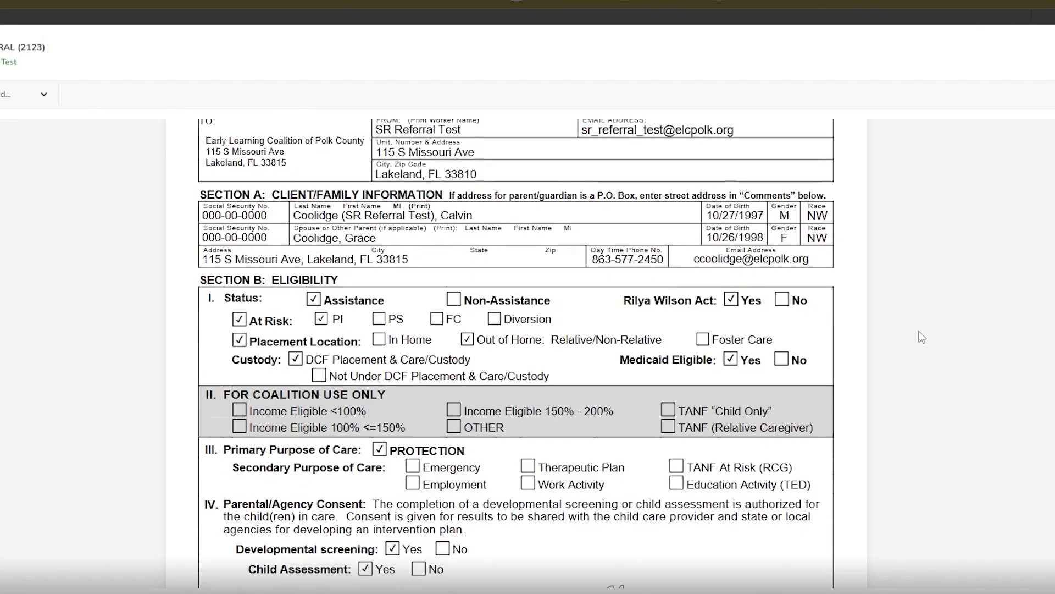
{"action": "scroll", "coordinate": [919, 331], "scroll_direction": "down", "scroll_amount": 3}
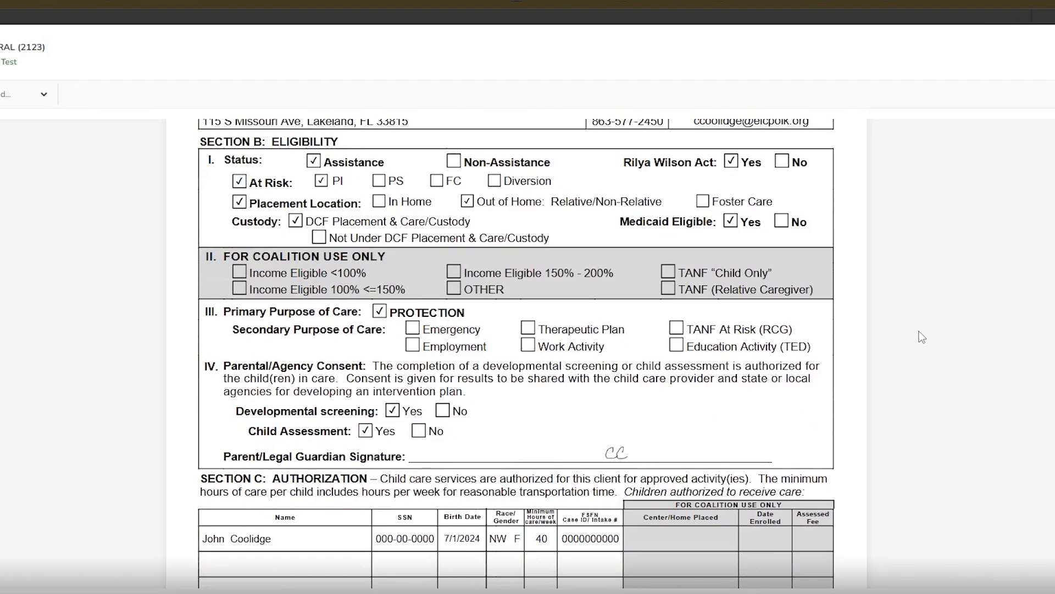
{"action": "scroll", "coordinate": [919, 331], "scroll_direction": "down", "scroll_amount": 2}
{"action": "scroll", "coordinate": [919, 331], "scroll_direction": "down", "scroll_amount": 3}
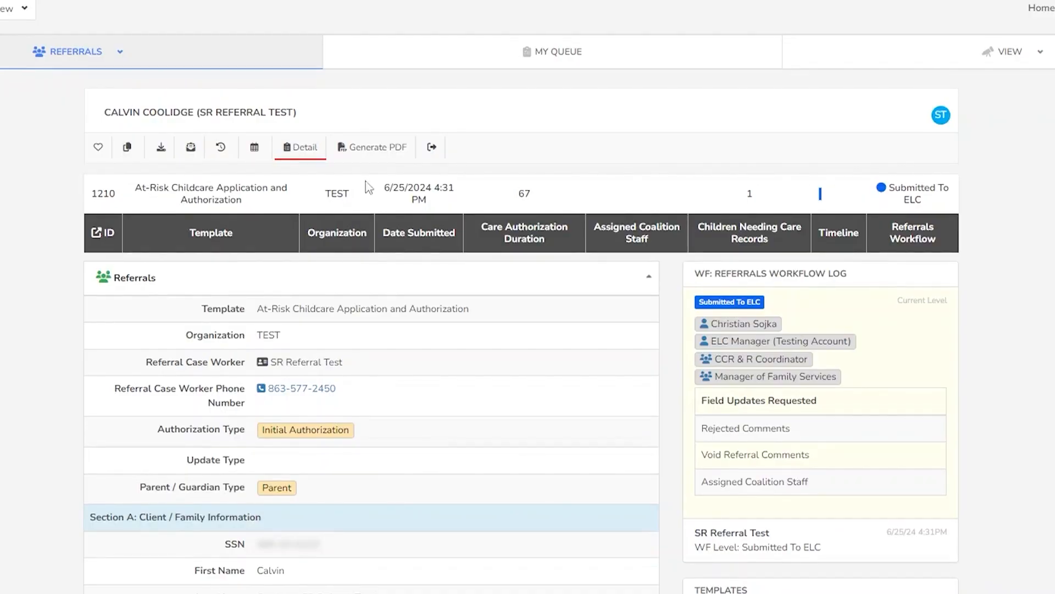
Step: Duplicate the submitted At-Risk referral and open the copy for modification
{"action": "left_click", "coordinate": [129, 152]}
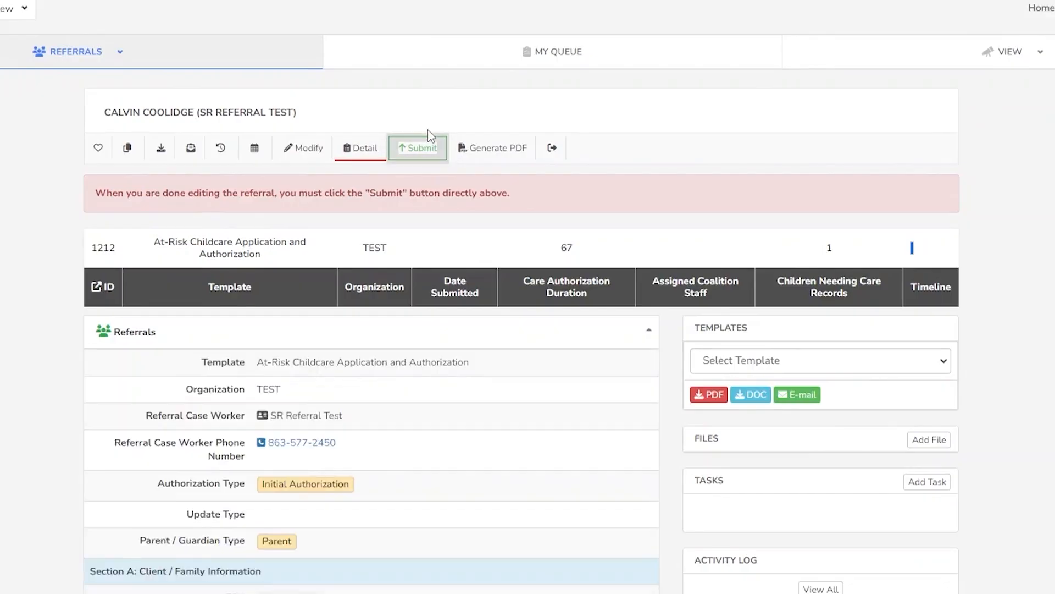
{"action": "left_click", "coordinate": [298, 156]}
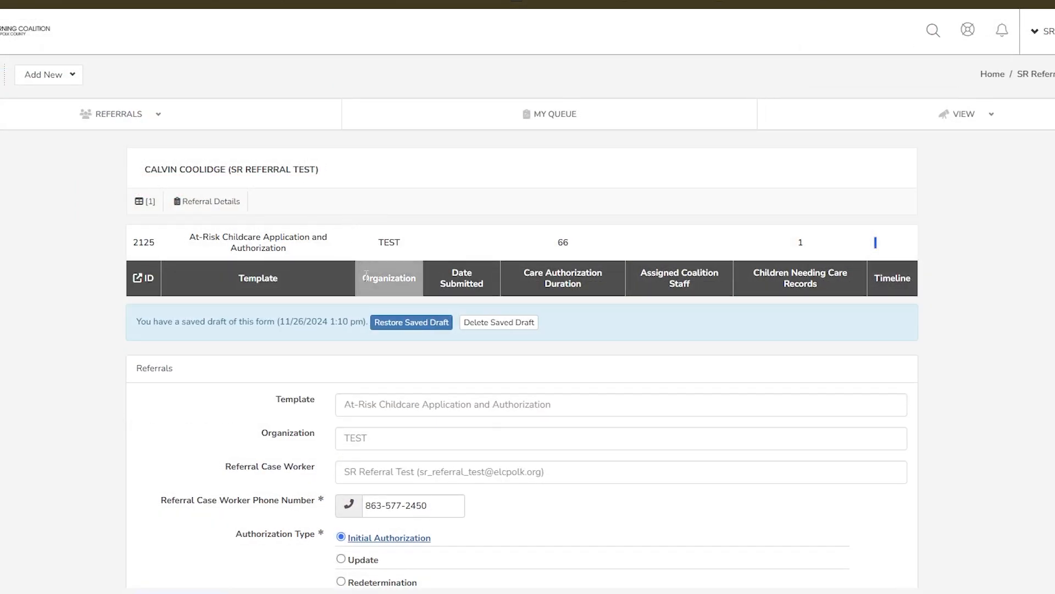
Step: Set Rilya Wilson Act and Medicaid Eligible to Yes in the copied referral's eligibility section
{"action": "scroll", "coordinate": [379, 313], "scroll_direction": "down", "scroll_amount": 8}
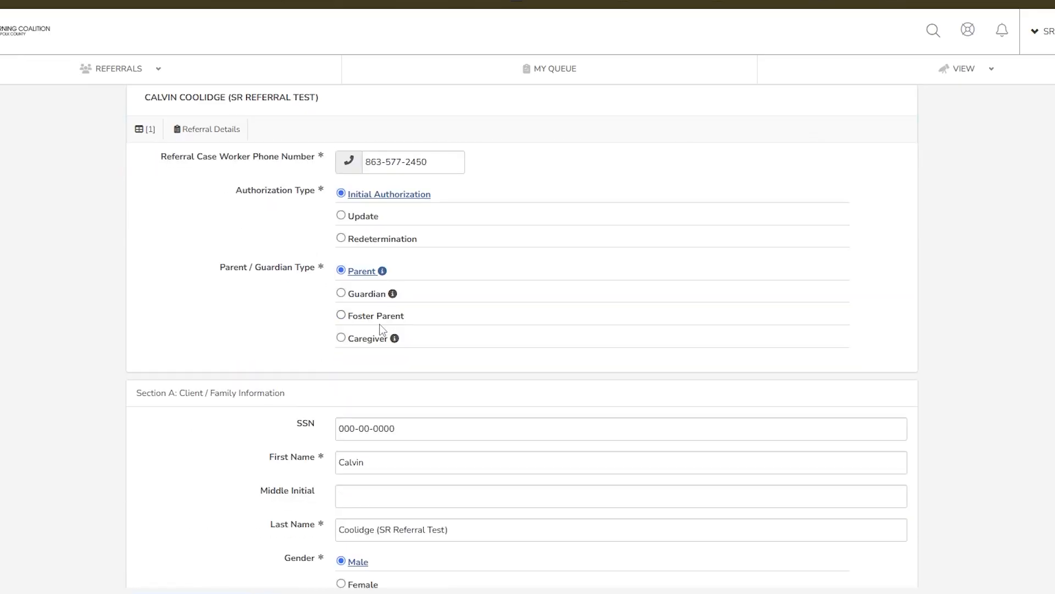
{"action": "scroll", "coordinate": [383, 329], "scroll_direction": "down", "scroll_amount": 10}
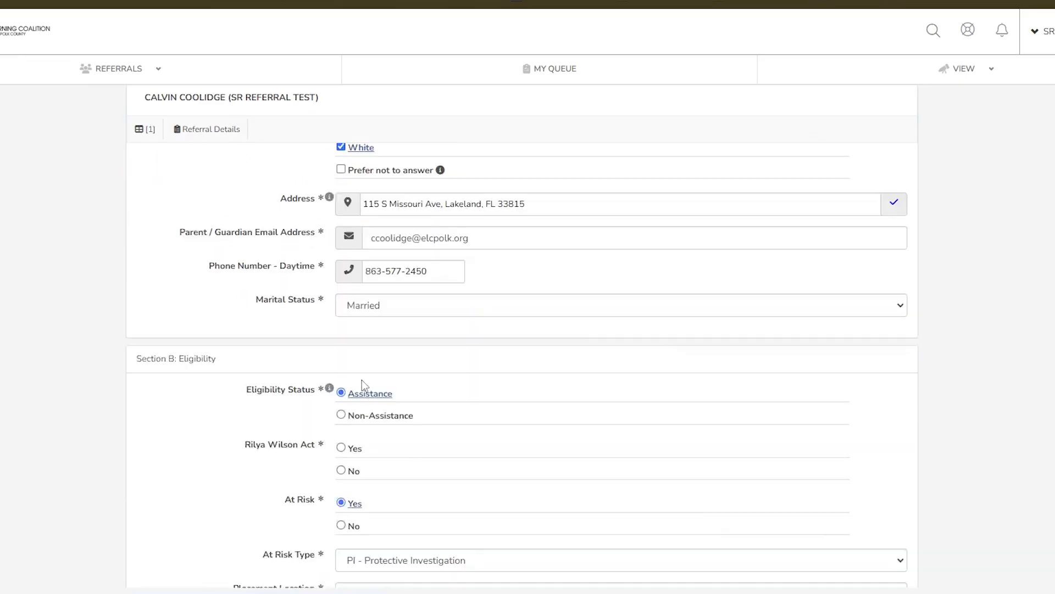
{"action": "left_click", "coordinate": [341, 384]}
{"action": "scroll", "coordinate": [345, 396], "scroll_direction": "down", "scroll_amount": 5}
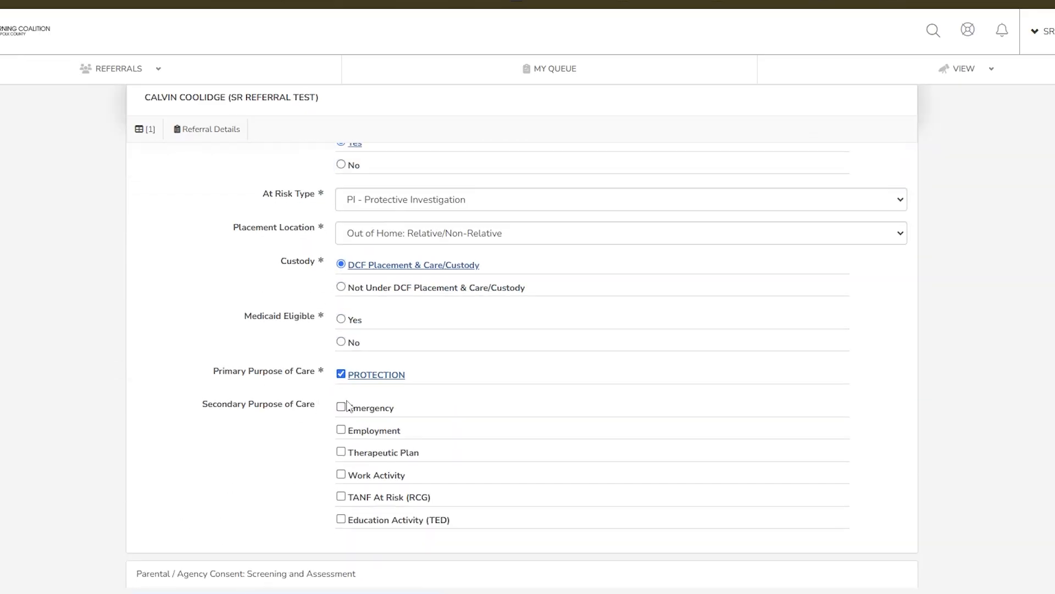
{"action": "left_click", "coordinate": [341, 320]}
Step: Give consent for the developmental screening and the child assessment by setting both to Yes
{"action": "scroll", "coordinate": [341, 369], "scroll_direction": "down", "scroll_amount": 5}
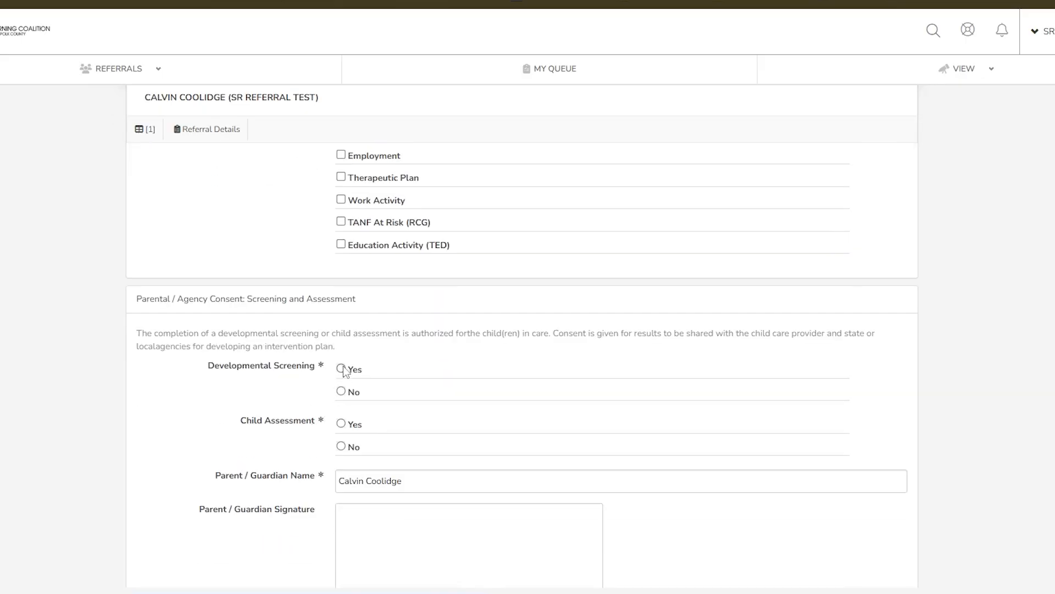
{"action": "left_click", "coordinate": [341, 368]}
{"action": "left_click", "coordinate": [342, 424]}
{"action": "scroll", "coordinate": [384, 438], "scroll_direction": "down", "scroll_amount": 3}
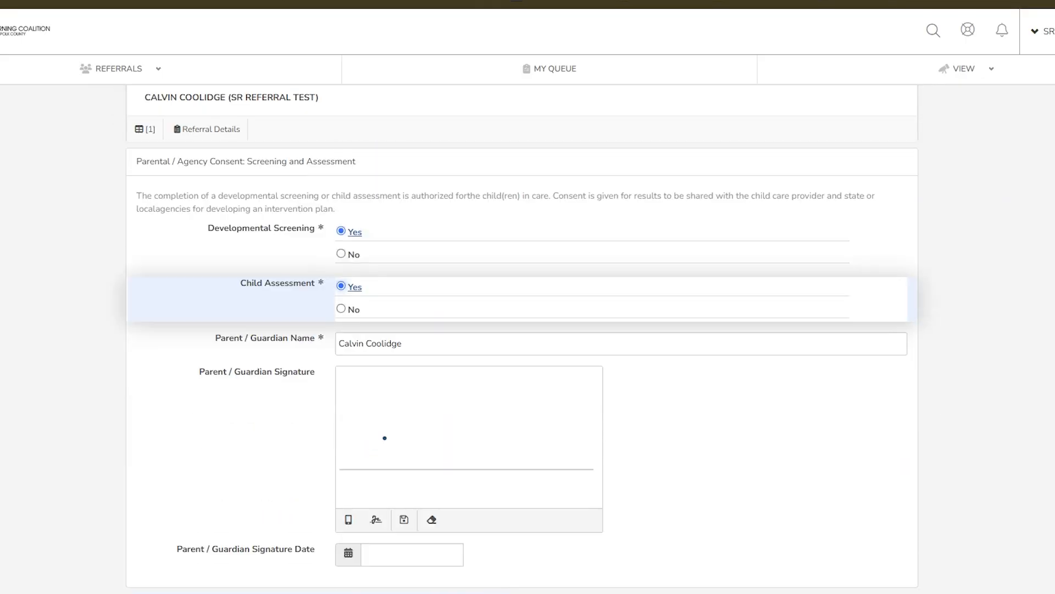
Step: Request the parent/guardian's signature through the mobile device and set the Parent / Guardian Signature Date to 11/26/2024
{"action": "left_click", "coordinate": [349, 518]}
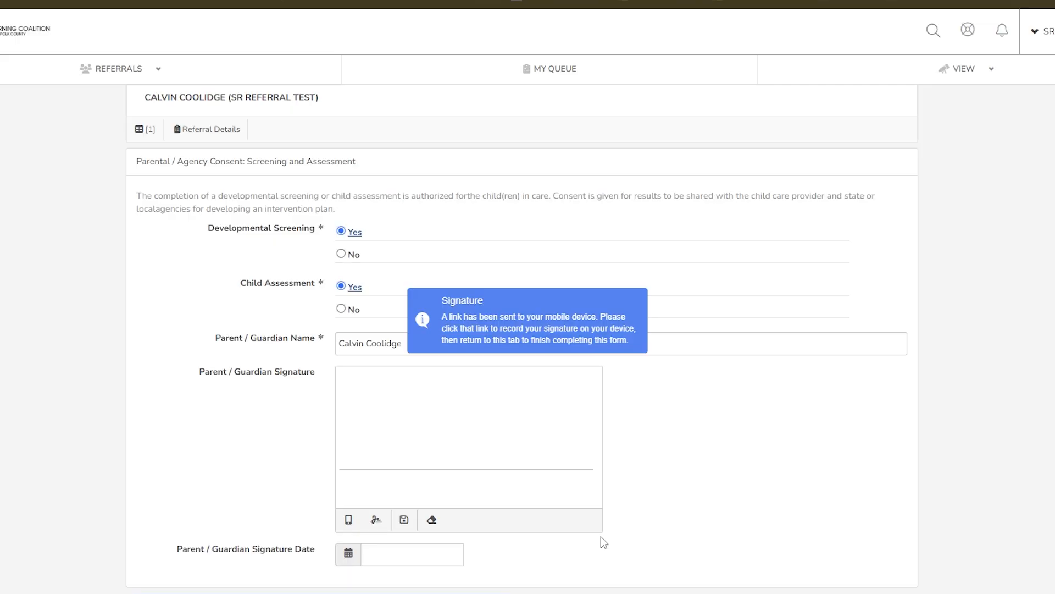
{"action": "left_click", "coordinate": [435, 555]}
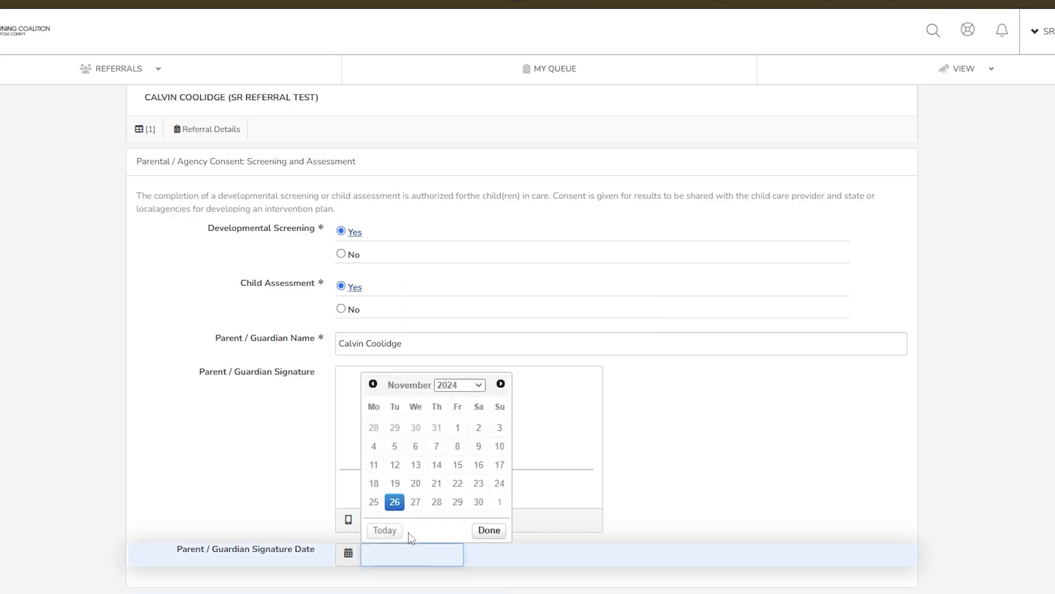
{"action": "left_click", "coordinate": [385, 531]}
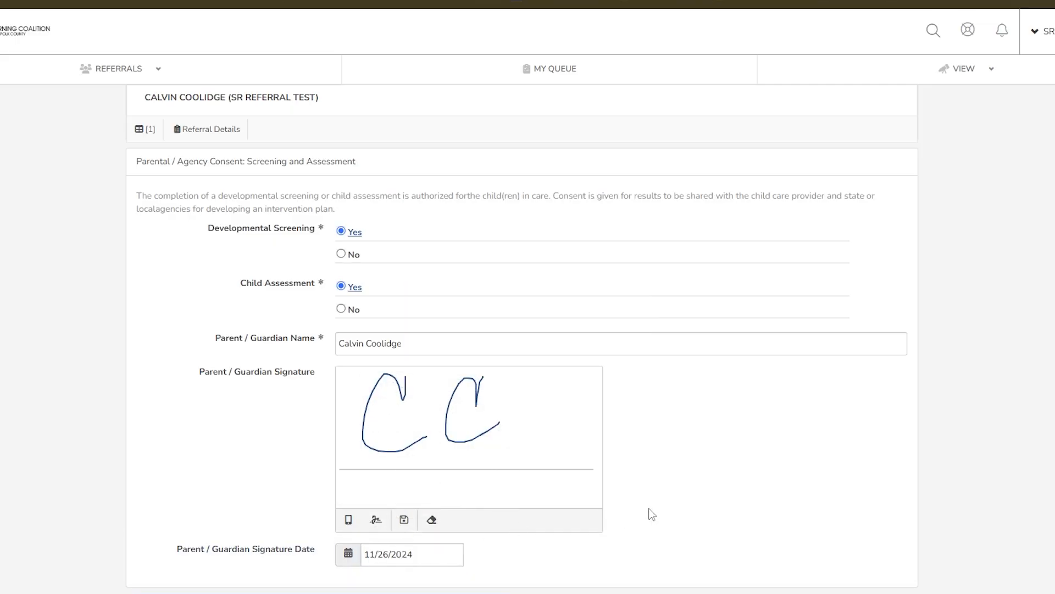
Step: Enter the child's first name, last name and SSN in the Children Needing Care section
{"action": "scroll", "coordinate": [643, 437], "scroll_direction": "down", "scroll_amount": 6}
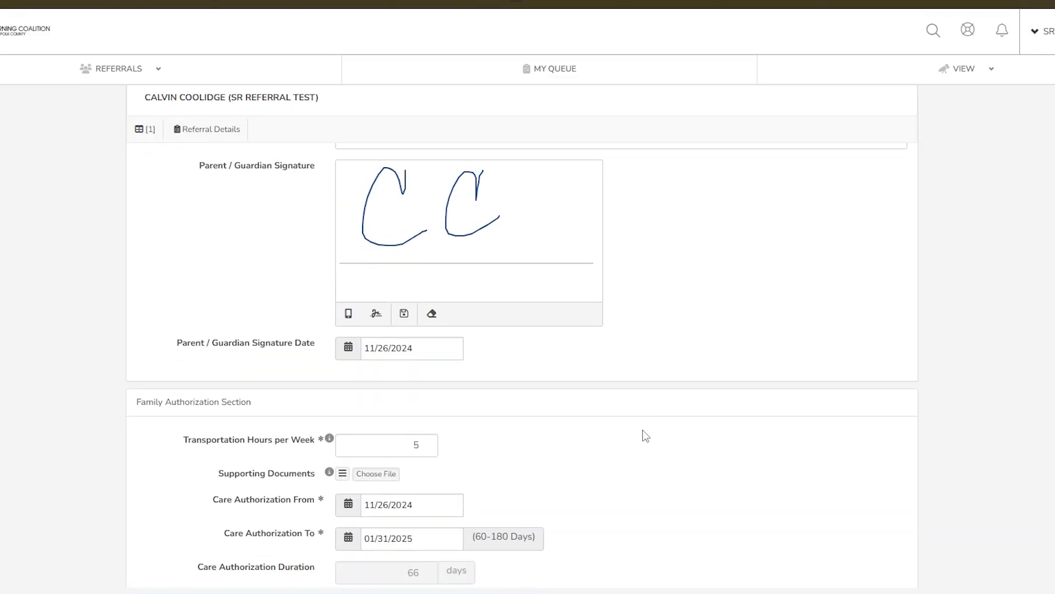
{"action": "scroll", "coordinate": [636, 443], "scroll_direction": "down", "scroll_amount": 12}
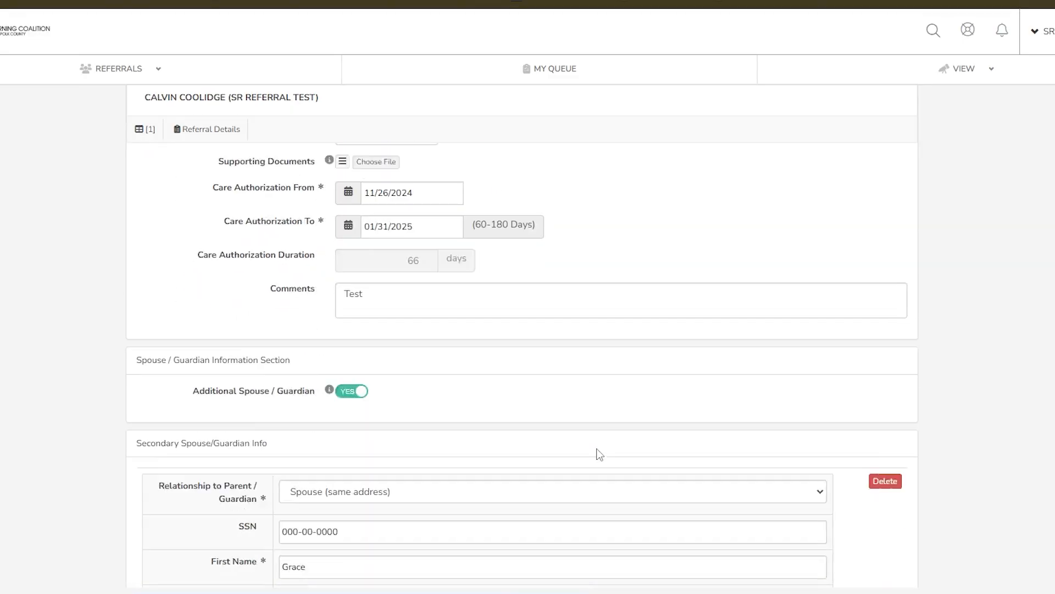
{"action": "scroll", "coordinate": [414, 423], "scroll_direction": "down", "scroll_amount": 7}
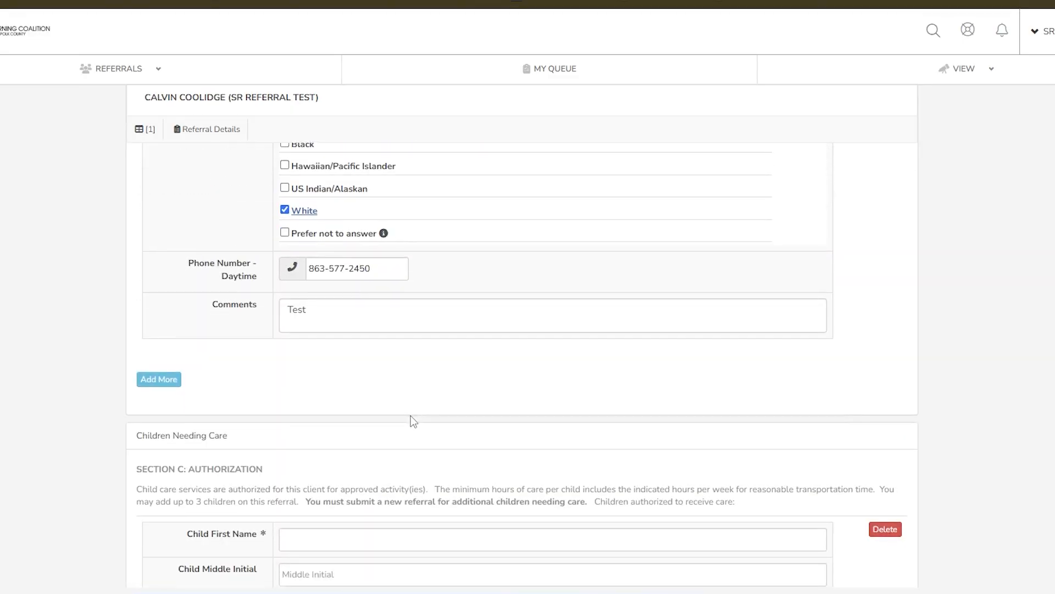
{"action": "left_click", "coordinate": [351, 337]}
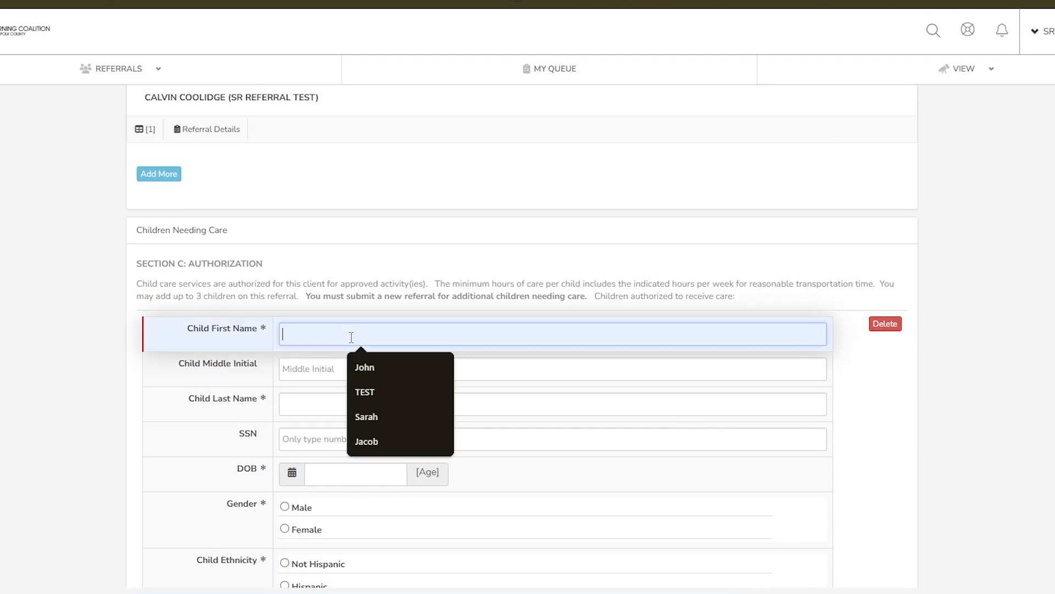
{"action": "left_click", "coordinate": [378, 437]}
{"action": "left_click", "coordinate": [326, 401]}
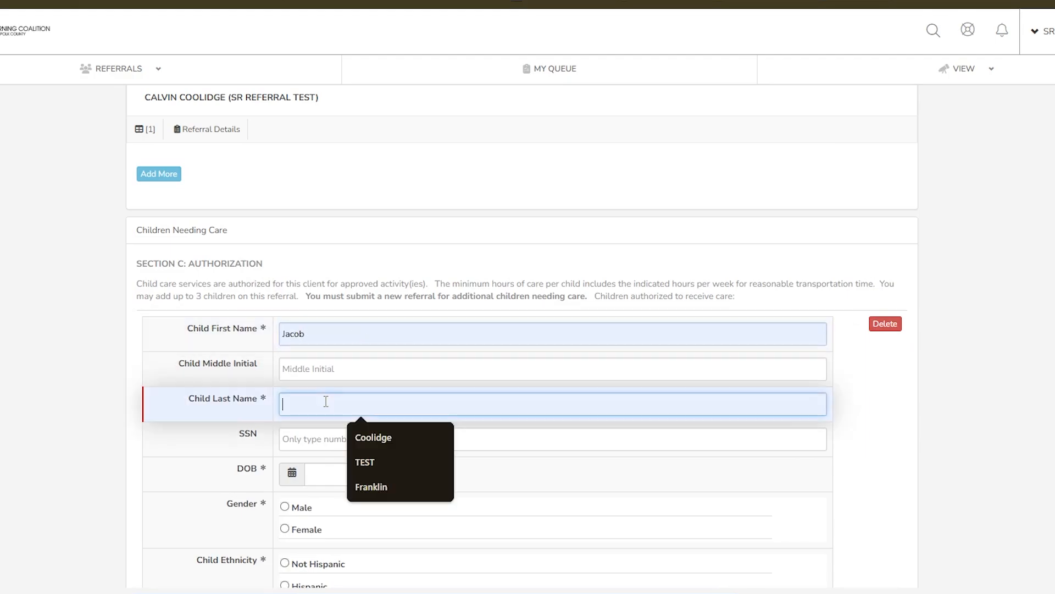
{"action": "left_click", "coordinate": [366, 436]}
{"action": "left_click", "coordinate": [335, 440]}
{"action": "type", "text": "000000000"}
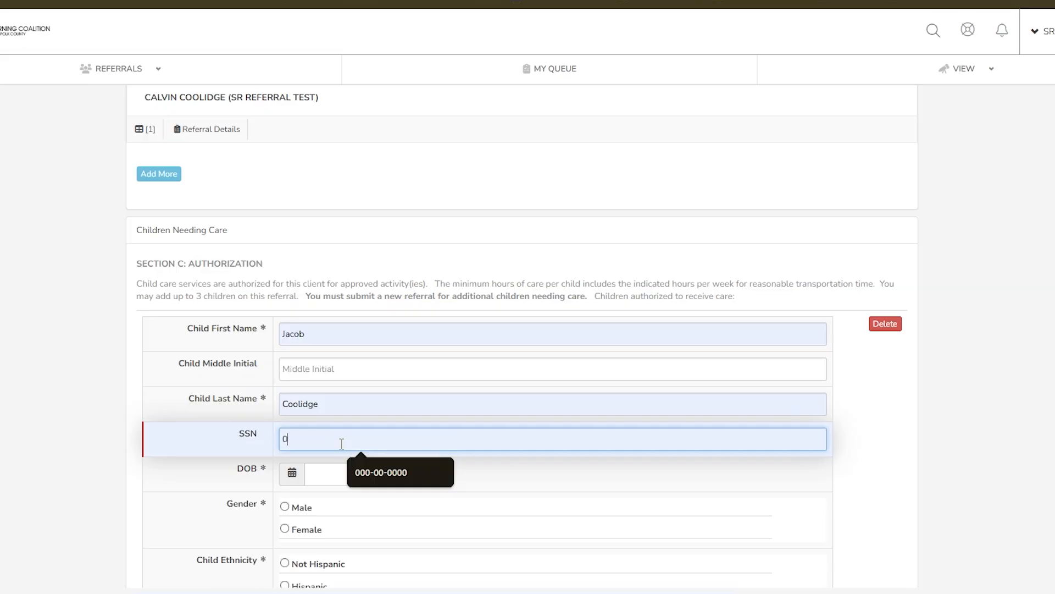
Step: Enter the child's date of birth in the Children Needing Care section
{"action": "left_click", "coordinate": [336, 473]}
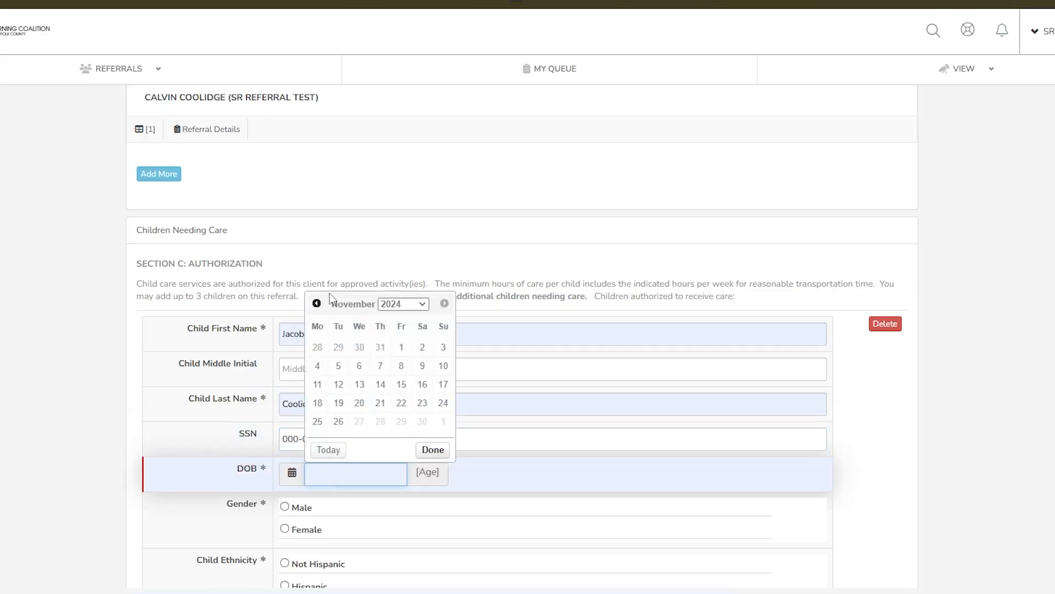
{"action": "left_click", "coordinate": [317, 303]}
{"action": "left_click", "coordinate": [317, 304]}
{"action": "left_click", "coordinate": [317, 303]}
{"action": "left_click", "coordinate": [317, 304]}
{"action": "left_click", "coordinate": [316, 303]}
{"action": "left_click", "coordinate": [317, 303]}
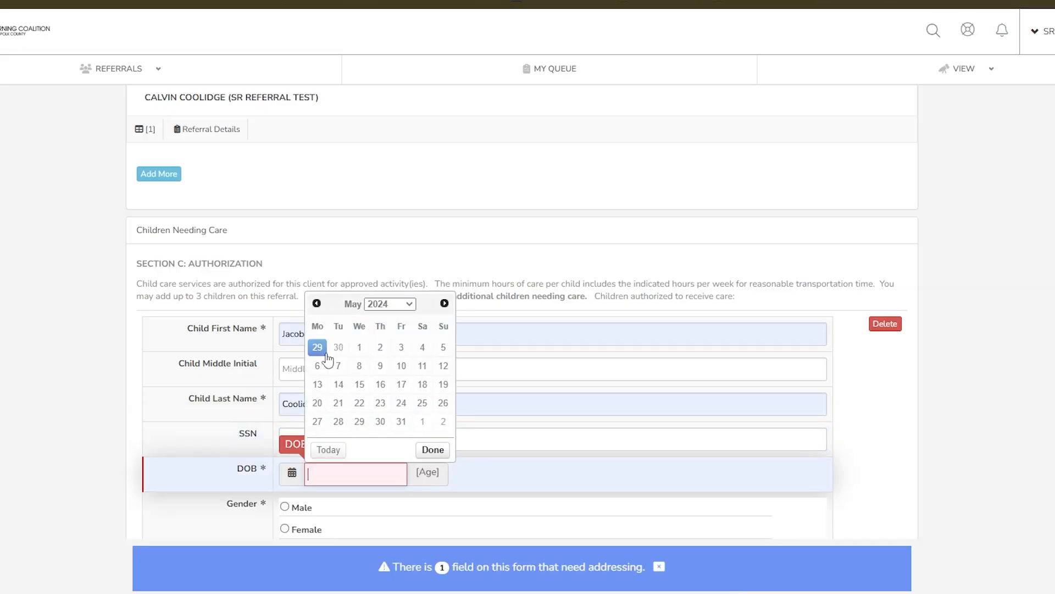
{"action": "left_click", "coordinate": [318, 346]}
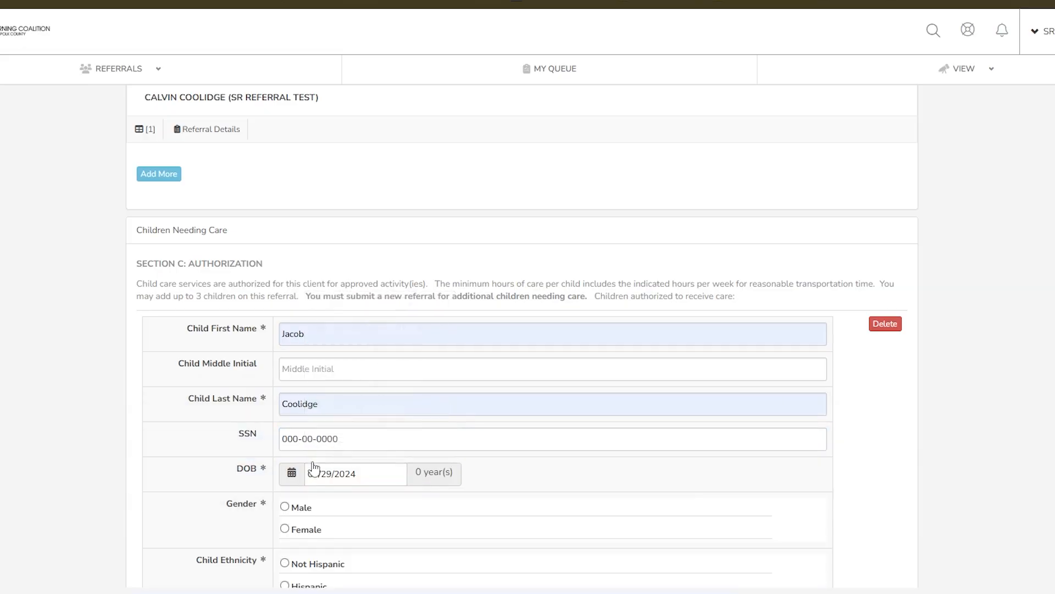
Step: Set the child's gender to Male, ethnicity to Not Hispanic and race to White
{"action": "left_click", "coordinate": [285, 506]}
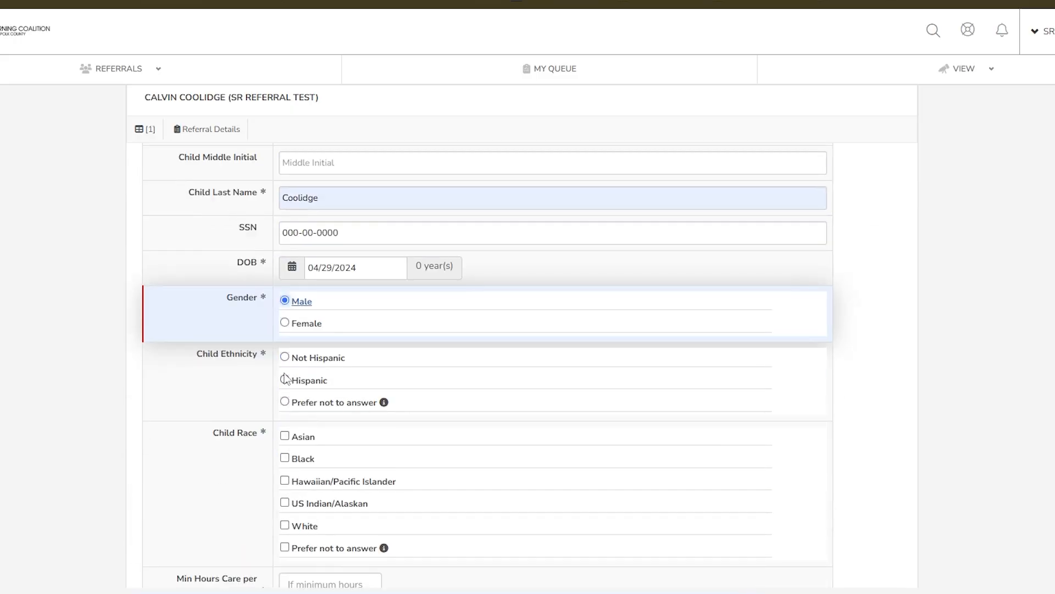
{"action": "left_click", "coordinate": [285, 357]}
{"action": "left_click", "coordinate": [285, 525]}
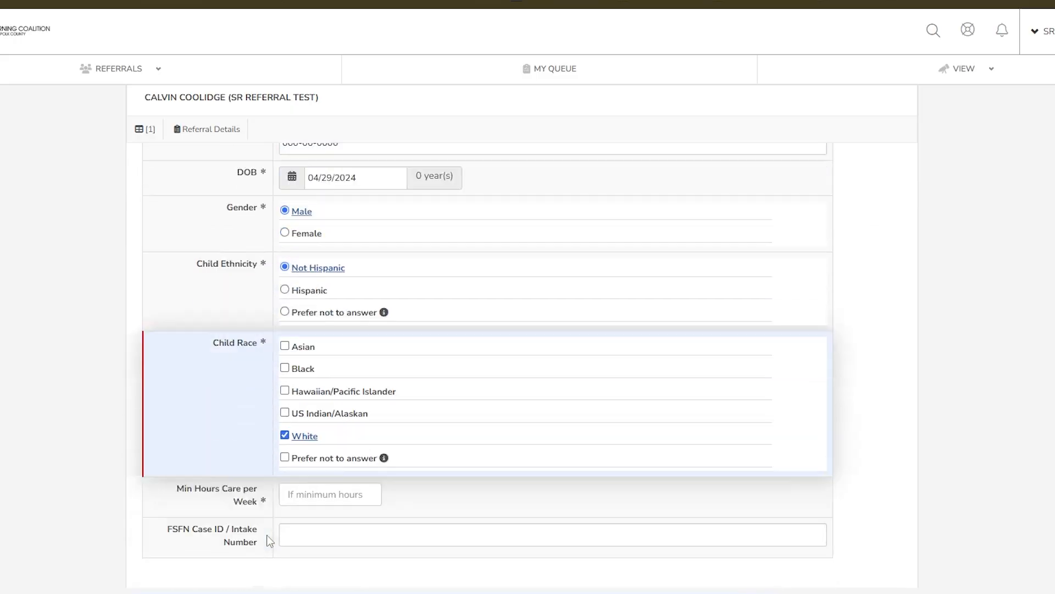
Step: Set the child's minimum hours of care per week to 40 and enter the FSFN case ID / intake number
{"action": "left_click", "coordinate": [316, 493]}
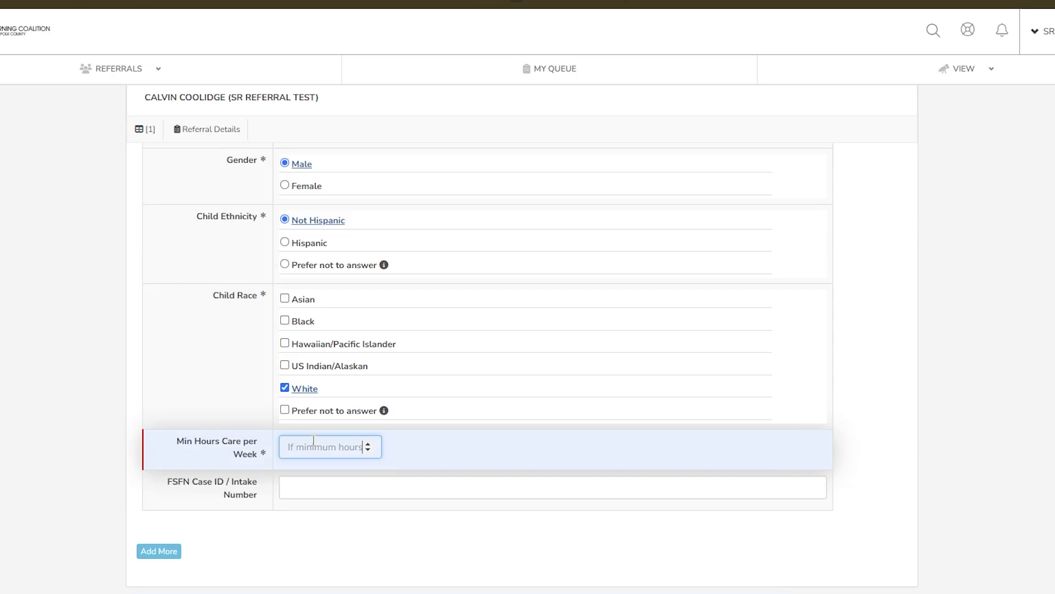
{"action": "type", "text": "40"}
{"action": "left_click", "coordinate": [332, 487]}
{"action": "type", "text": "000000000"}
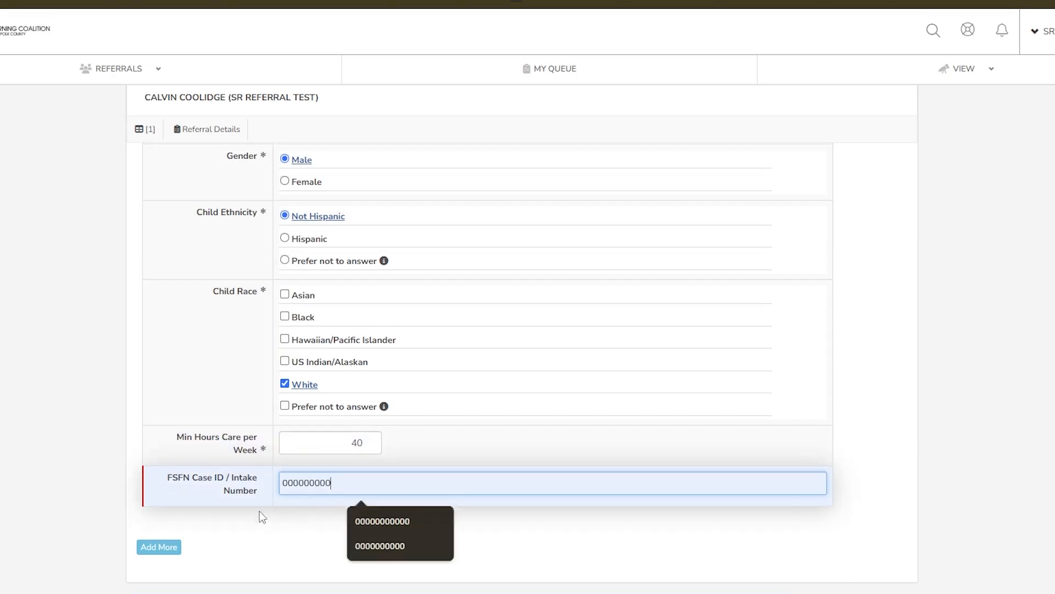
Step: Insert the authorized referral worker's stored signature and set the Authorized Referral Worker Date to 11/26/2024
{"action": "scroll", "coordinate": [259, 513], "scroll_direction": "down", "scroll_amount": 7}
{"action": "scroll", "coordinate": [272, 464], "scroll_direction": "down", "scroll_amount": 5}
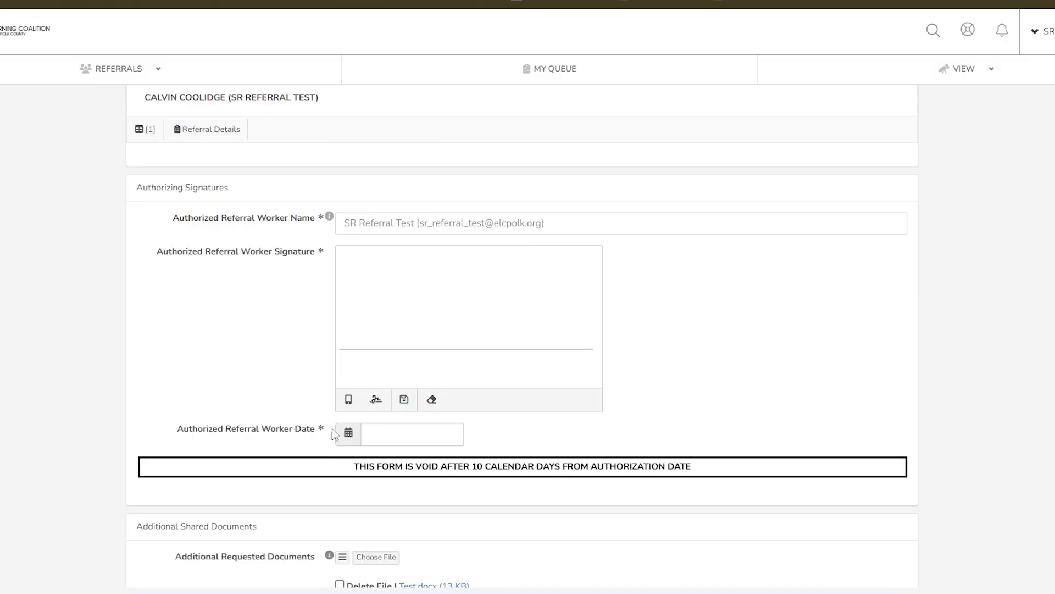
{"action": "left_click", "coordinate": [376, 405]}
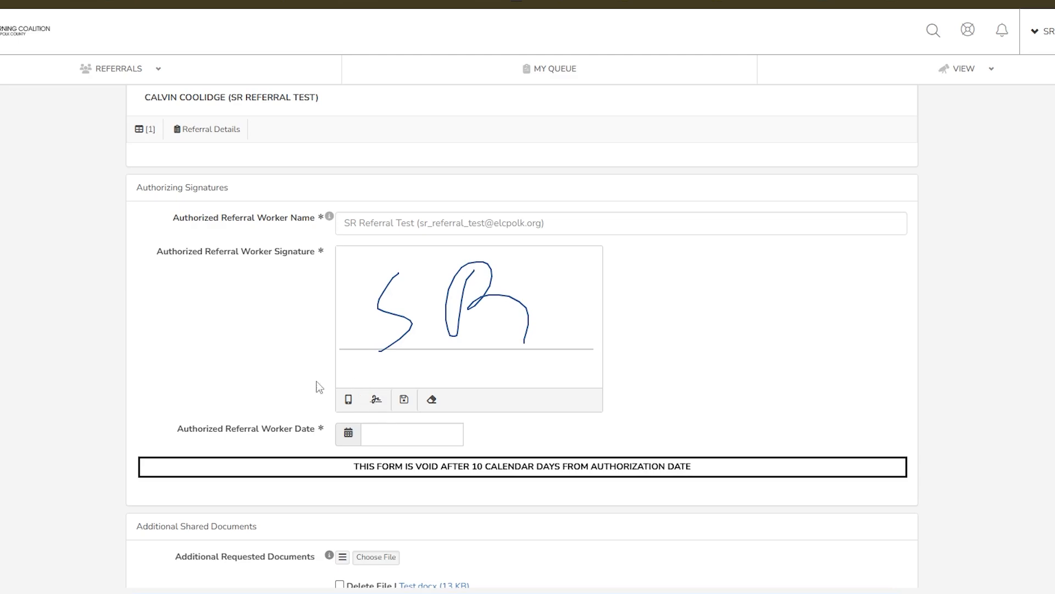
{"action": "left_click", "coordinate": [406, 430]}
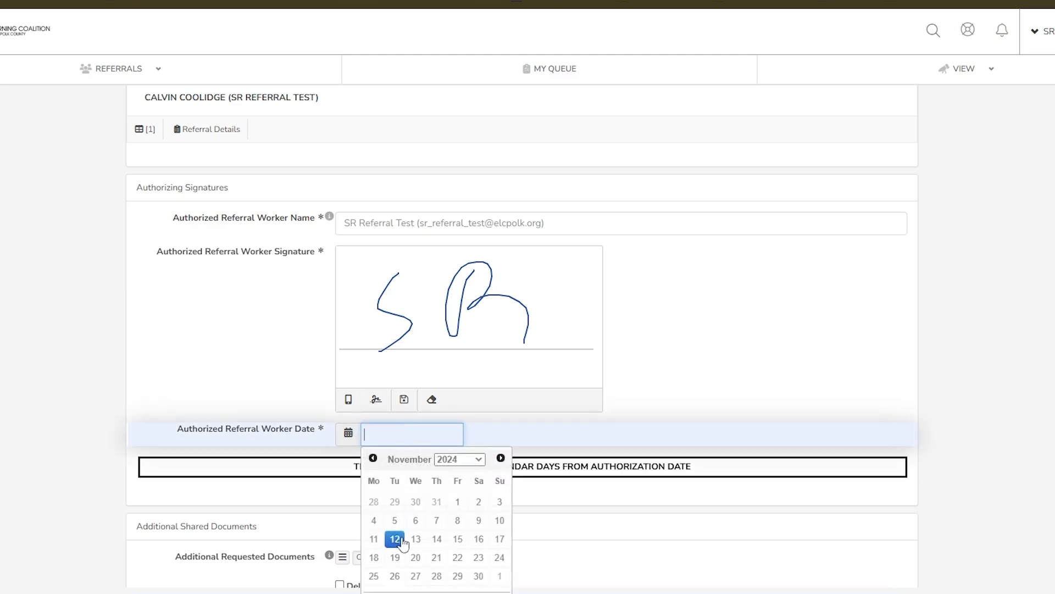
{"action": "left_click", "coordinate": [395, 577]}
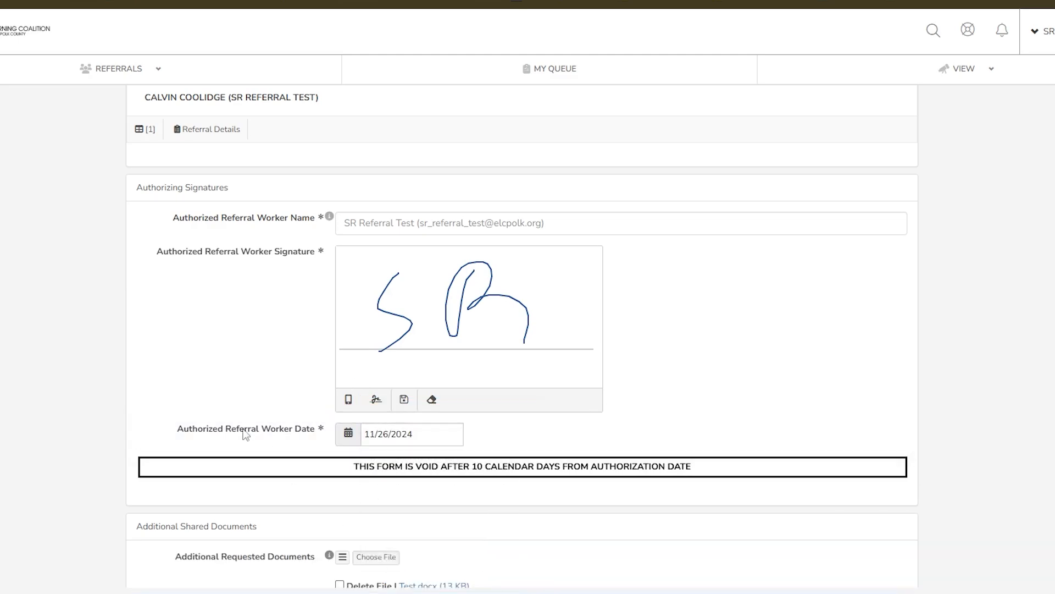
Step: Enter "Test" as the documentation notes, and save and submit the copied referral
{"action": "scroll", "coordinate": [246, 433], "scroll_direction": "down", "scroll_amount": 2}
{"action": "left_click", "coordinate": [346, 499]}
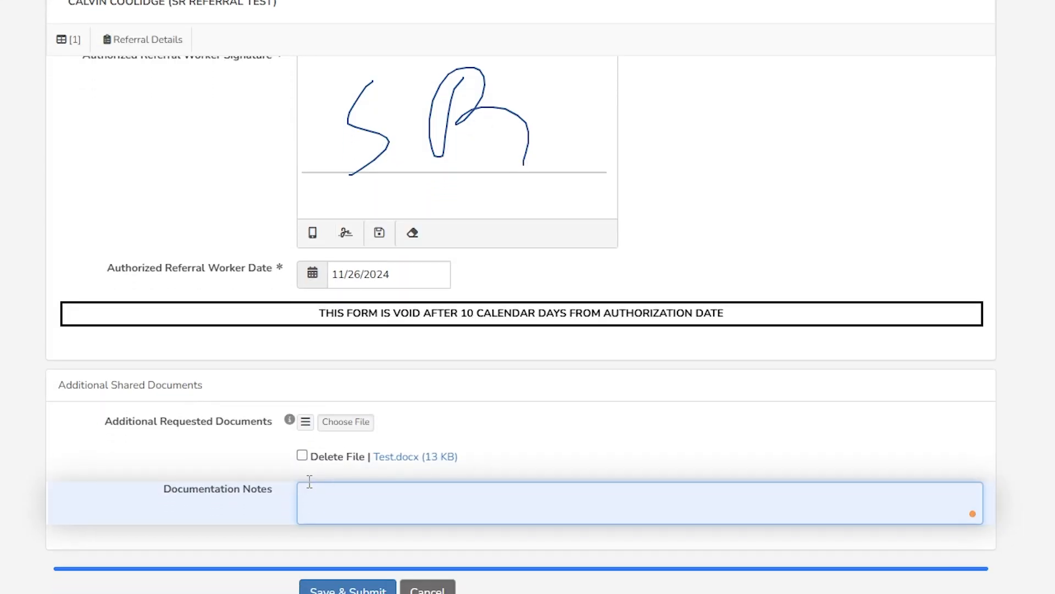
{"action": "type", "text": "Test"}
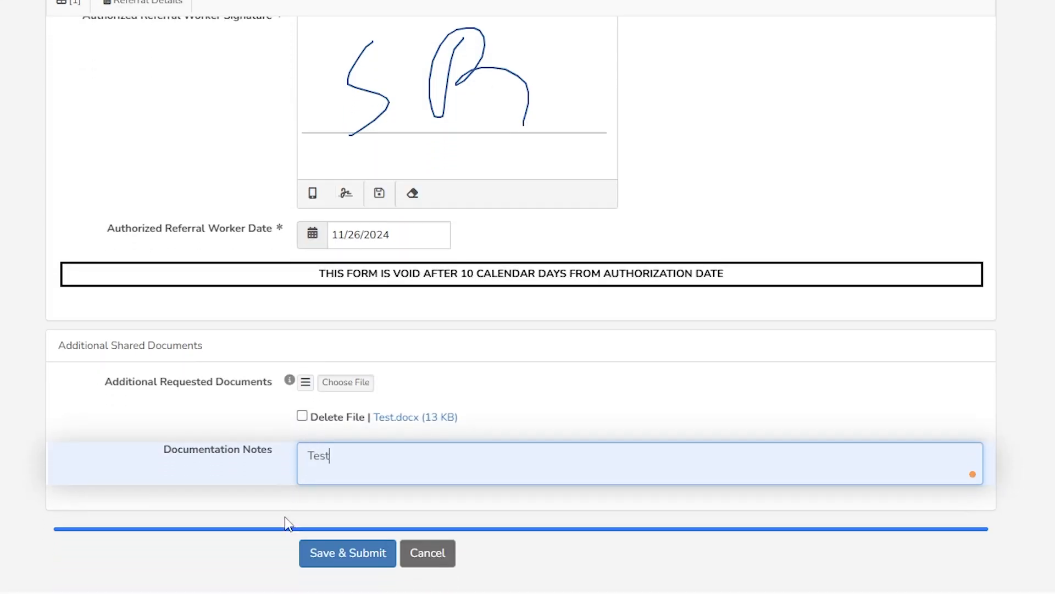
{"action": "left_click", "coordinate": [336, 560]}
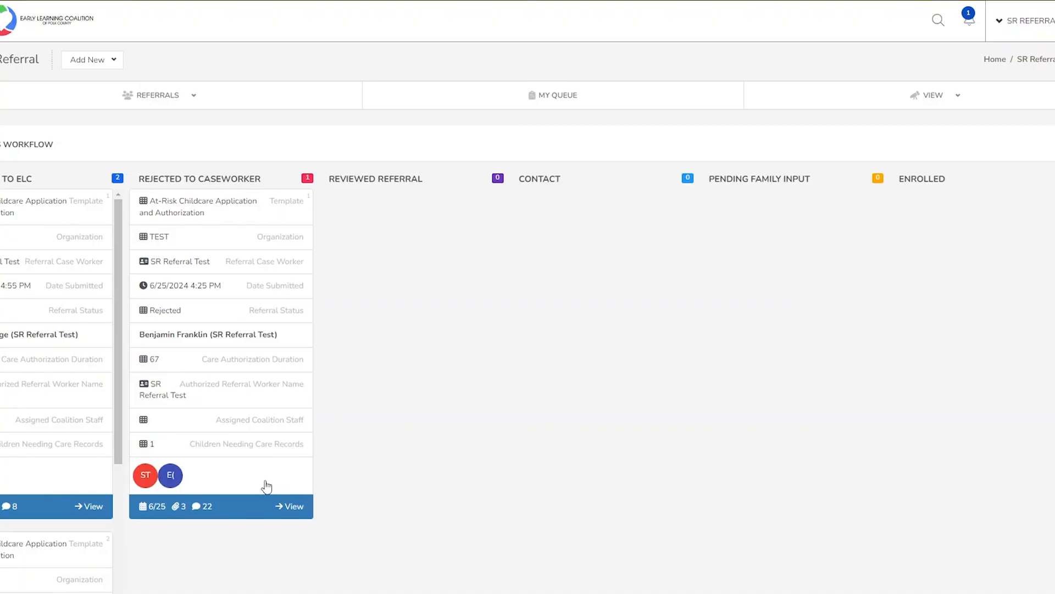
Step: Open the referral in the workflow board's Rejected to Caseworker column and start modifying it
{"action": "left_click", "coordinate": [296, 510]}
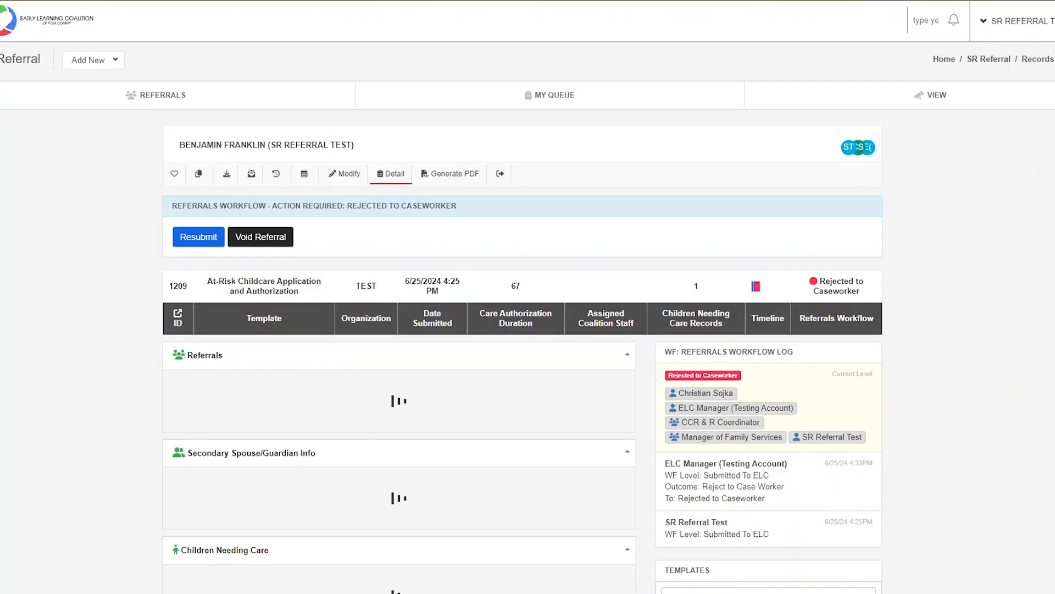
{"action": "scroll", "coordinate": [1039, 228], "scroll_direction": "down", "scroll_amount": 10}
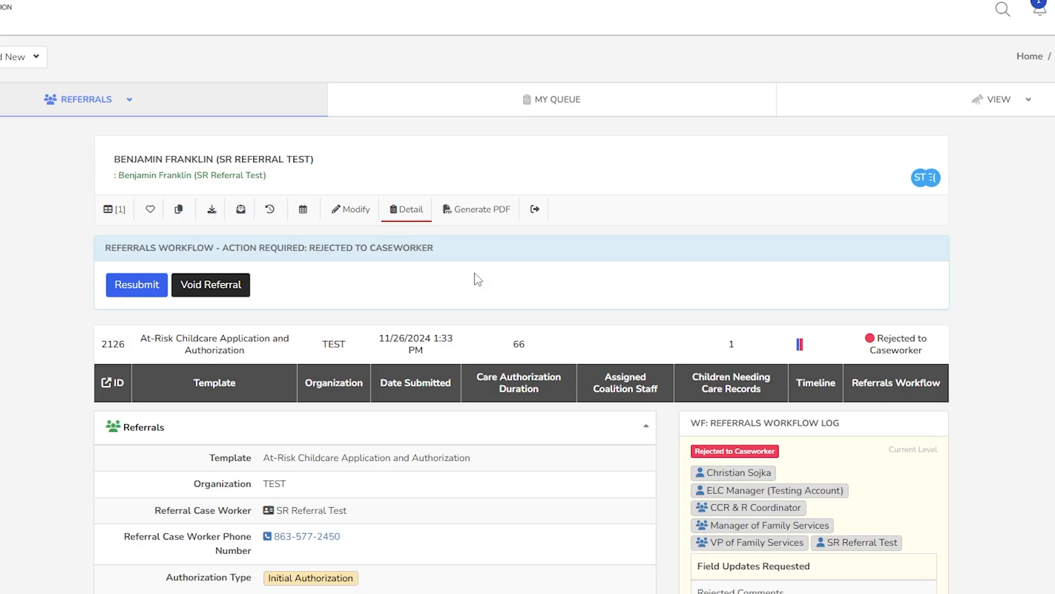
{"action": "left_click", "coordinate": [348, 213]}
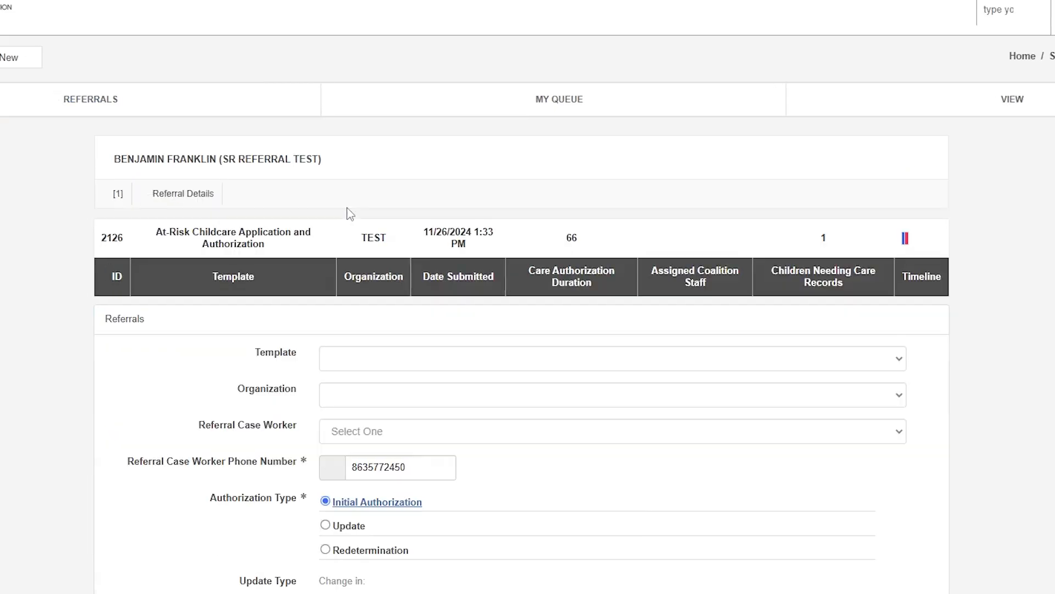
Step: Change the child's date of birth in the rejected referral to a date several months earlier
{"action": "scroll", "coordinate": [442, 307], "scroll_direction": "down", "scroll_amount": 10}
{"action": "scroll", "coordinate": [442, 351], "scroll_direction": "down", "scroll_amount": 20}
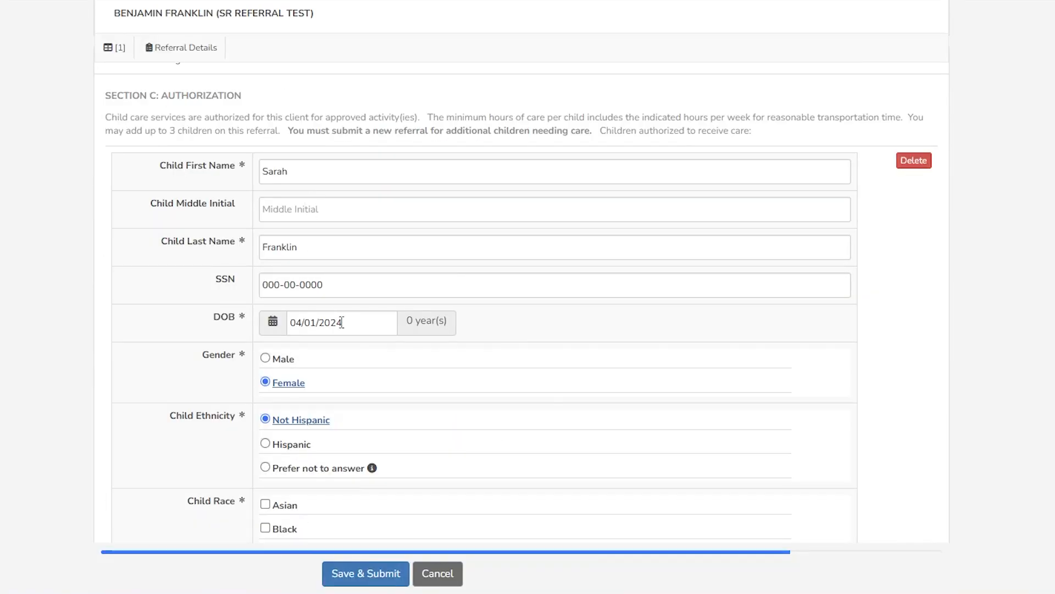
{"action": "left_click", "coordinate": [341, 322]}
{"action": "left_click", "coordinate": [300, 349]}
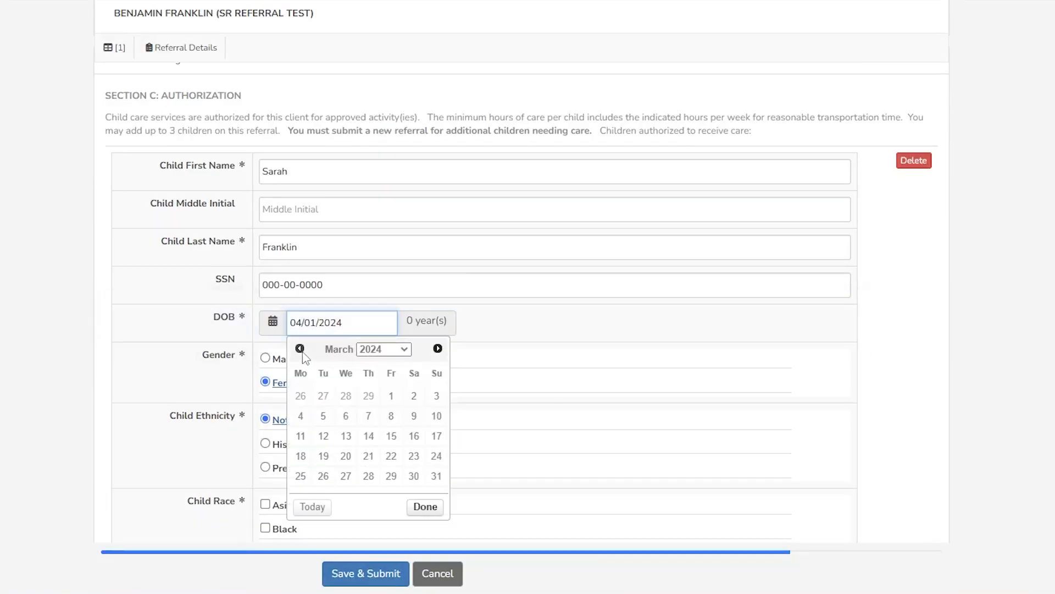
{"action": "left_click", "coordinate": [300, 349]}
{"action": "left_click", "coordinate": [300, 349]}
{"action": "left_click", "coordinate": [300, 395]}
Step: Save the modified referral and resubmit it with the workflow comments left blank
{"action": "left_click", "coordinate": [343, 577]}
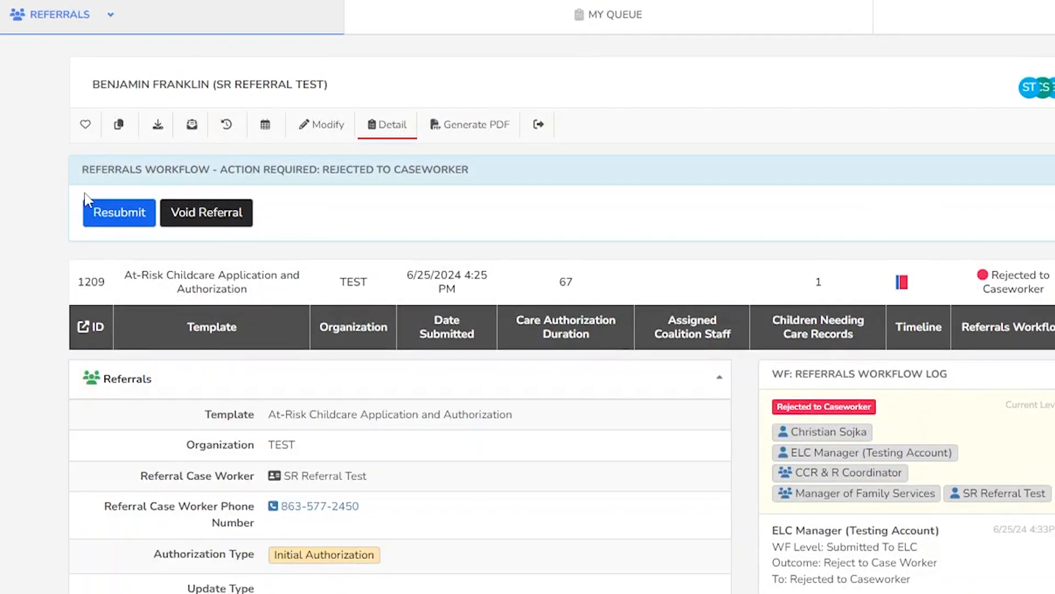
{"action": "left_click", "coordinate": [115, 219]}
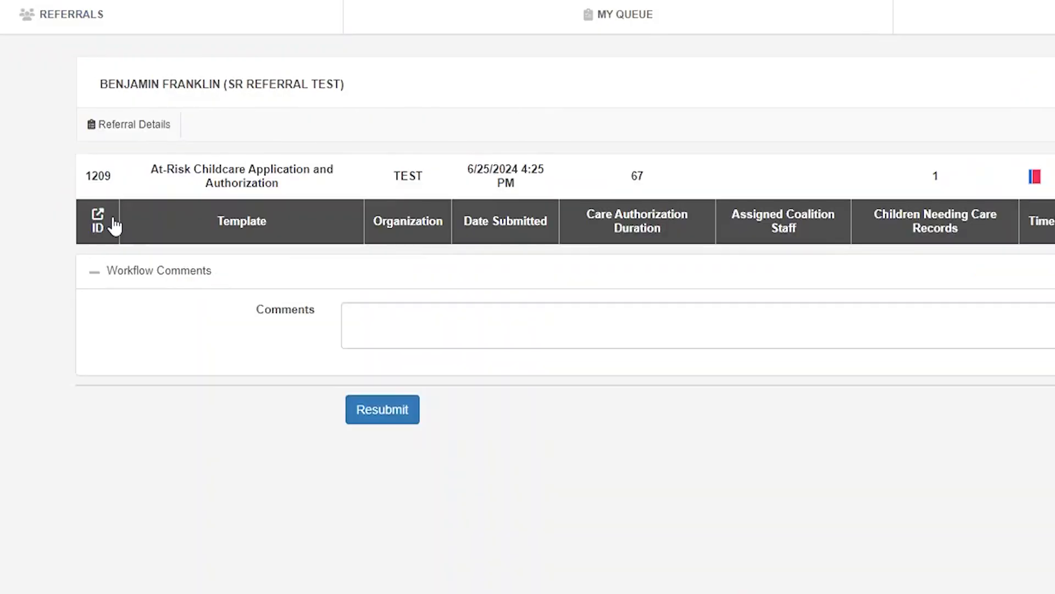
{"action": "left_click", "coordinate": [371, 418]}
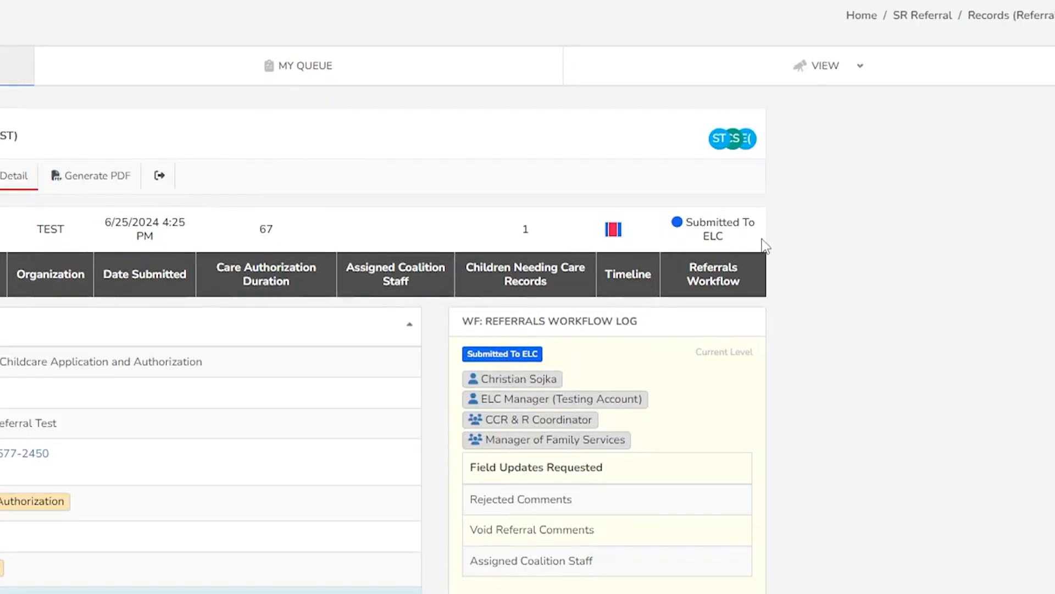
Step: Open the Referrals Workflow board to check the resubmitted referral's placement
{"action": "left_click", "coordinate": [822, 69]}
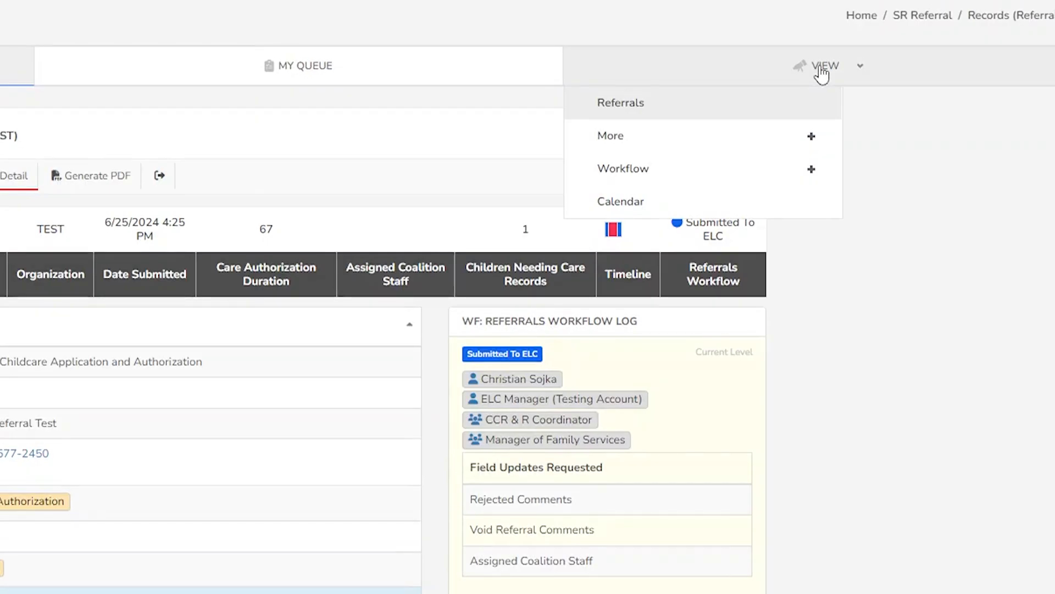
{"action": "left_click", "coordinate": [736, 168]}
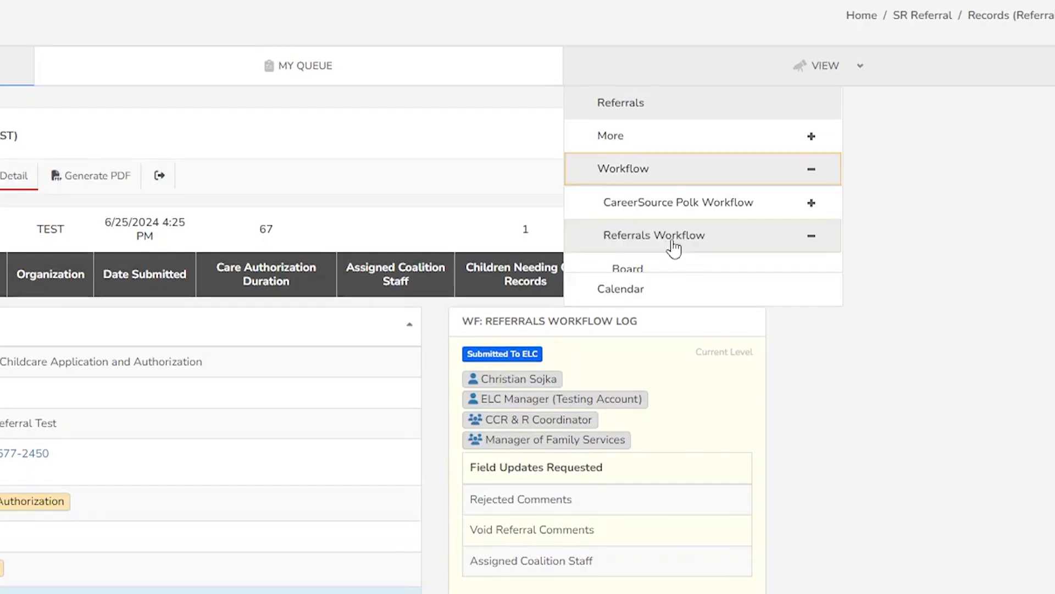
{"action": "left_click", "coordinate": [662, 279]}
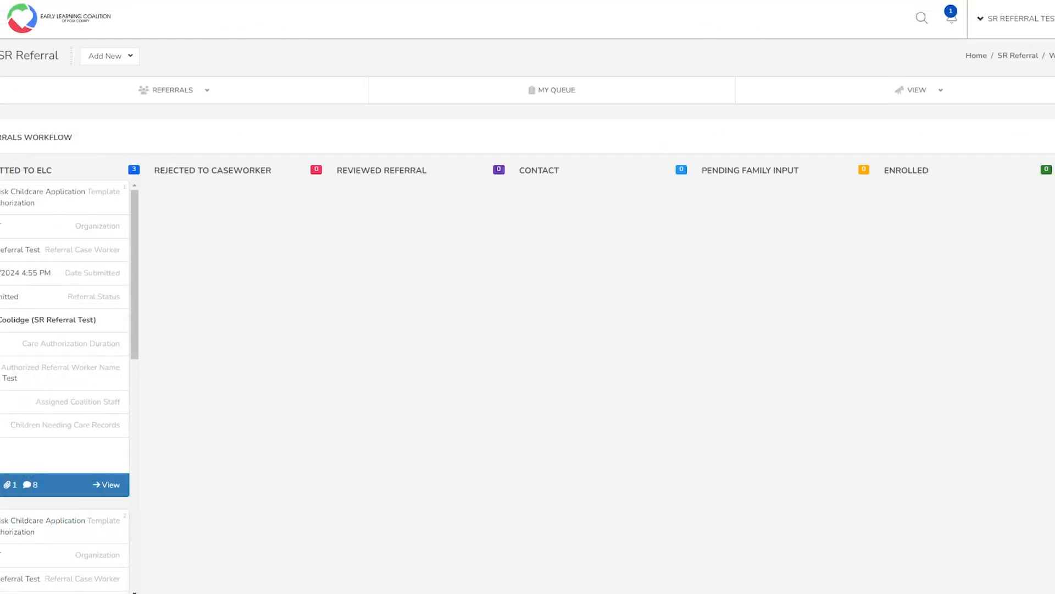
Step: Reopen the Referrals Workflow board and review the full record of the referral in the Reviewed Referral stage
{"action": "left_click", "coordinate": [744, 87]}
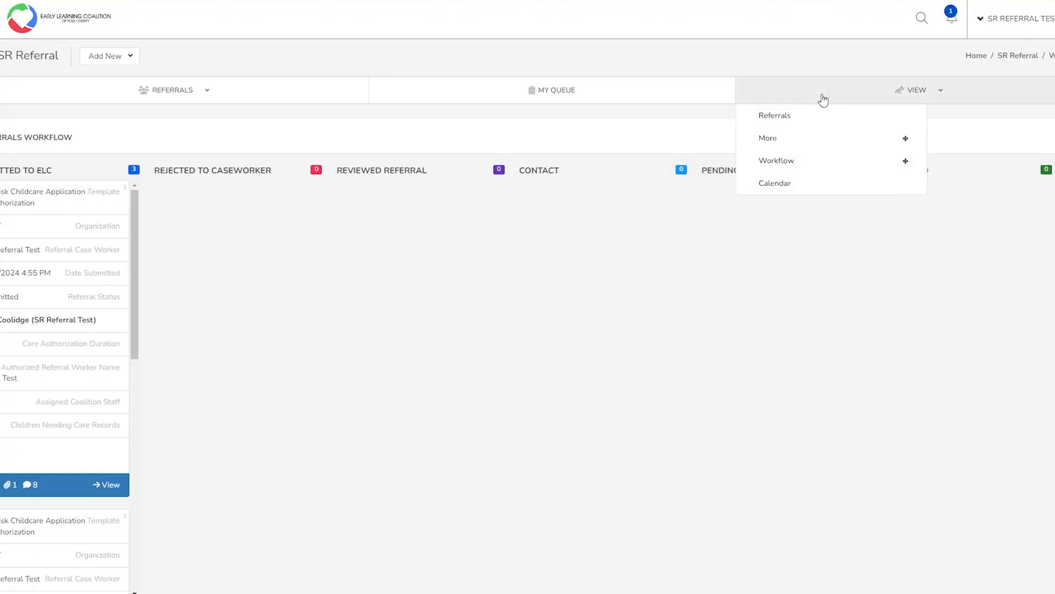
{"action": "left_click", "coordinate": [815, 166]}
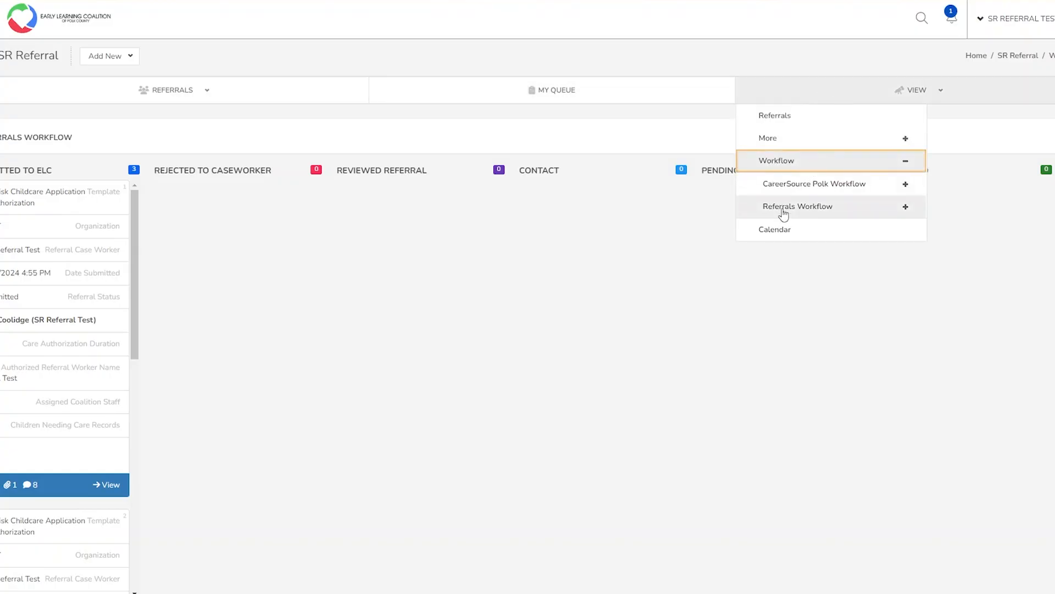
{"action": "left_click", "coordinate": [784, 210]}
{"action": "left_click", "coordinate": [783, 231]}
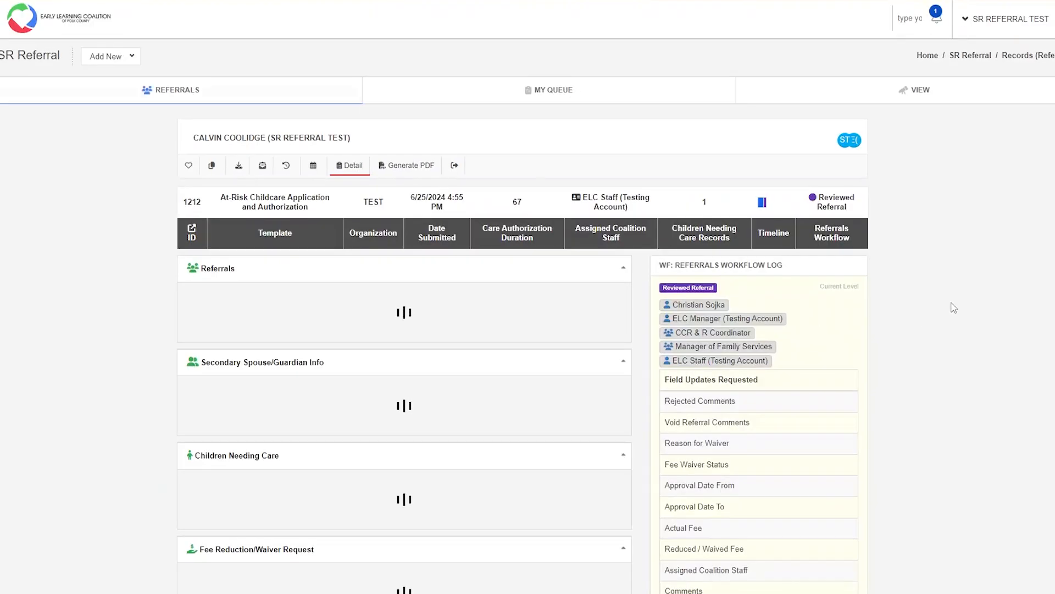
{"action": "scroll", "coordinate": [954, 308], "scroll_direction": "down", "scroll_amount": 8}
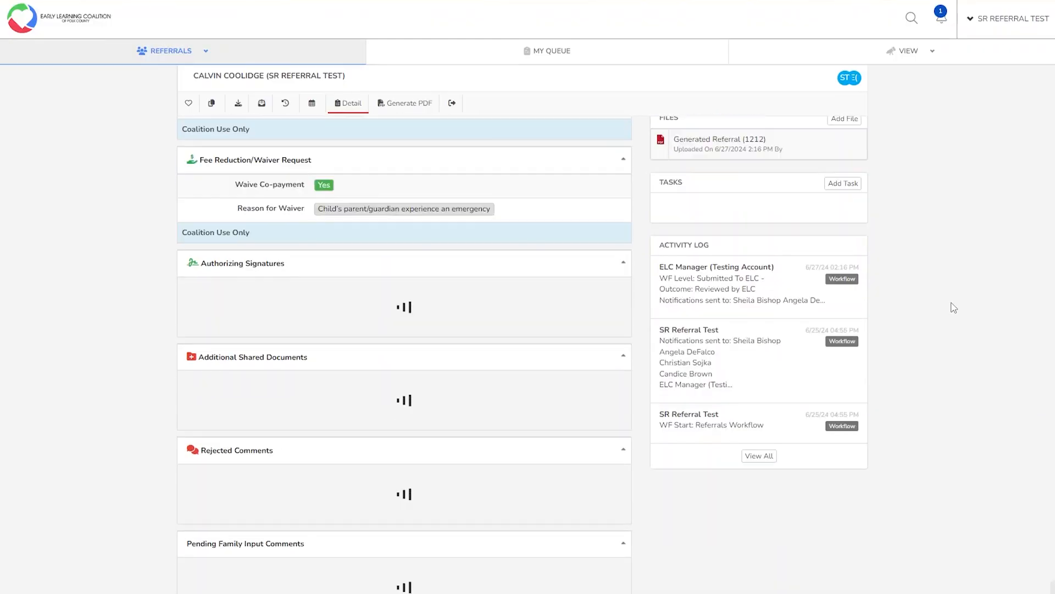
{"action": "scroll", "coordinate": [954, 308], "scroll_direction": "down", "scroll_amount": 5}
{"action": "scroll", "coordinate": [953, 308], "scroll_direction": "up", "scroll_amount": 3}
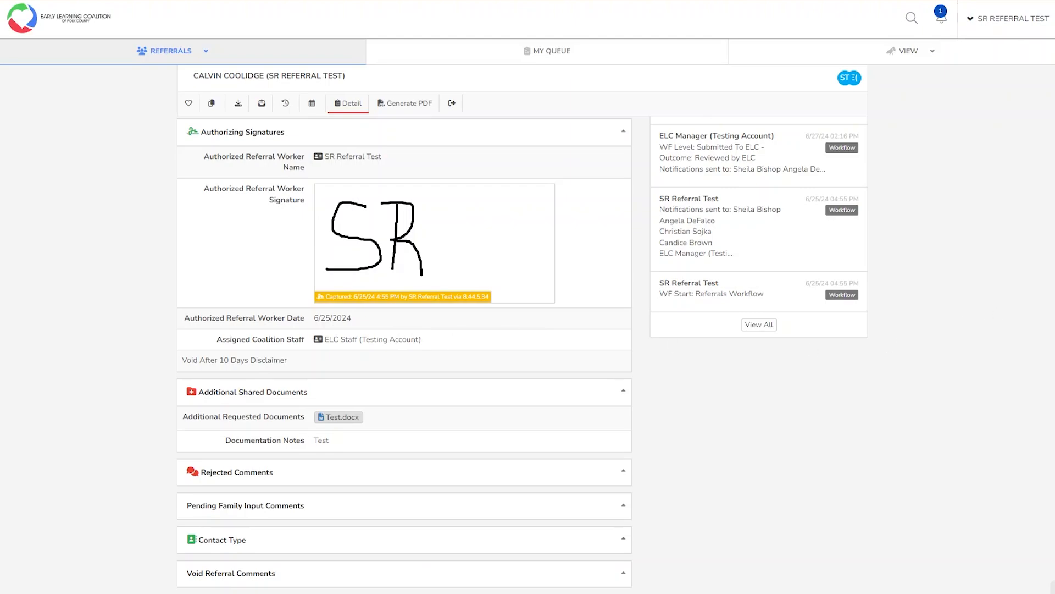
Step: Reload the Referrals Workflow board, open the referral in the Contact column, and review its details through the Contact Type section
{"action": "left_click", "coordinate": [905, 51]}
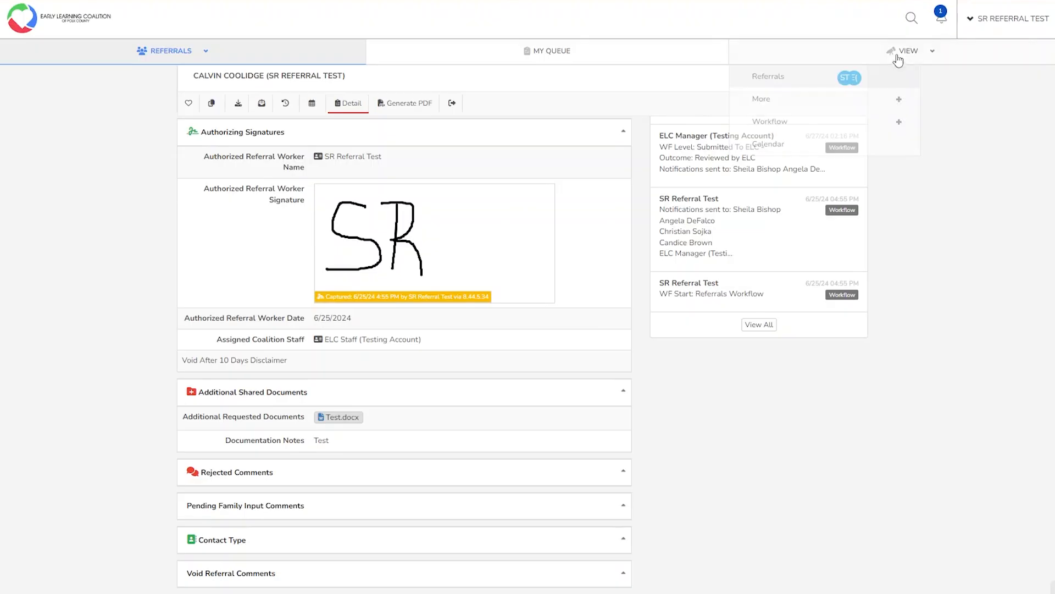
{"action": "left_click", "coordinate": [876, 122]}
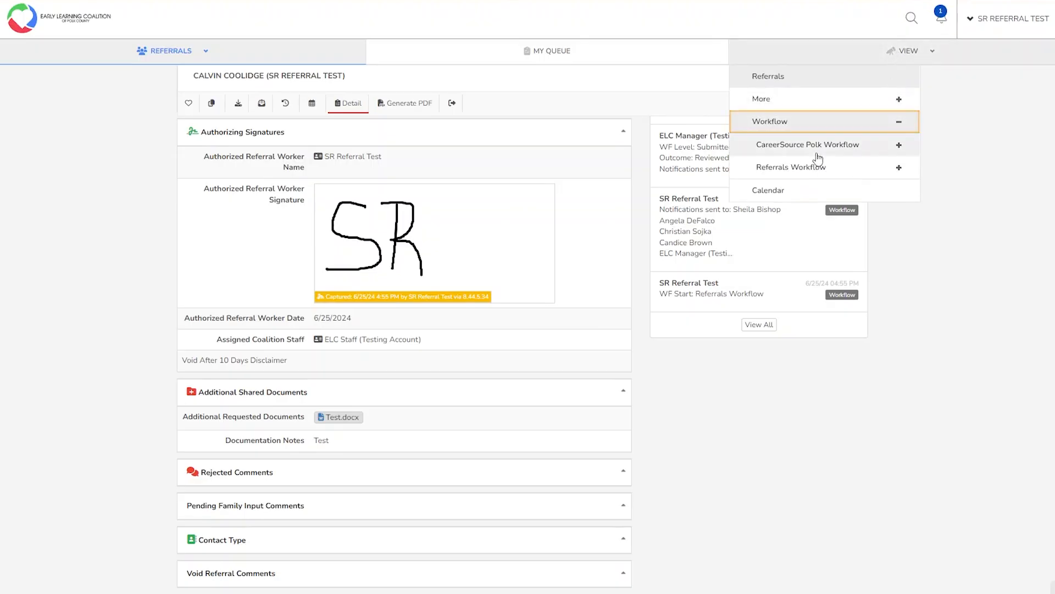
{"action": "left_click", "coordinate": [796, 170]}
{"action": "left_click", "coordinate": [775, 193]}
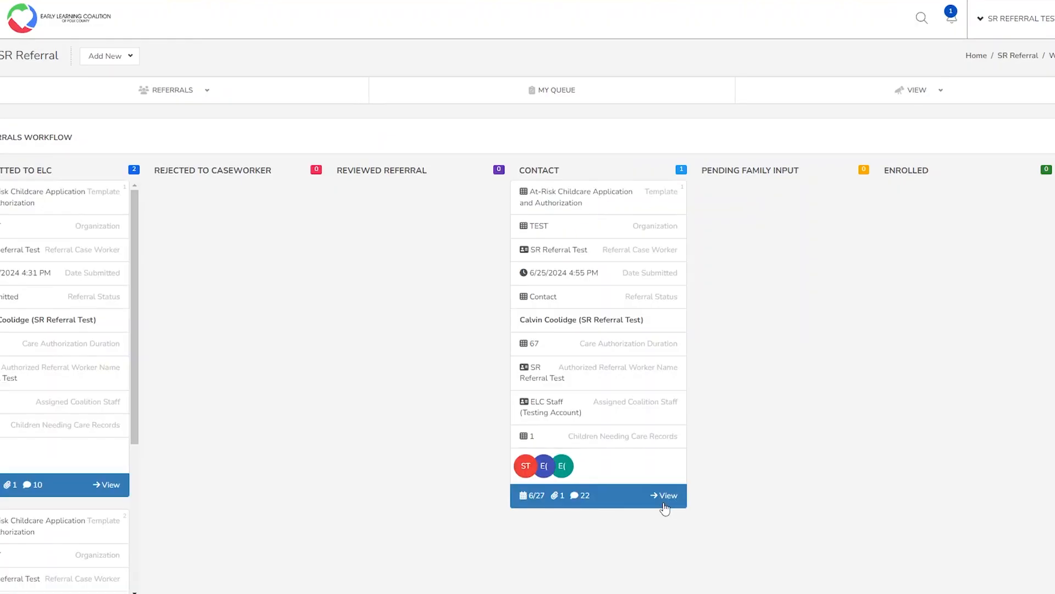
{"action": "left_click", "coordinate": [666, 496]}
{"action": "scroll", "coordinate": [273, 440], "scroll_direction": "down", "scroll_amount": 15}
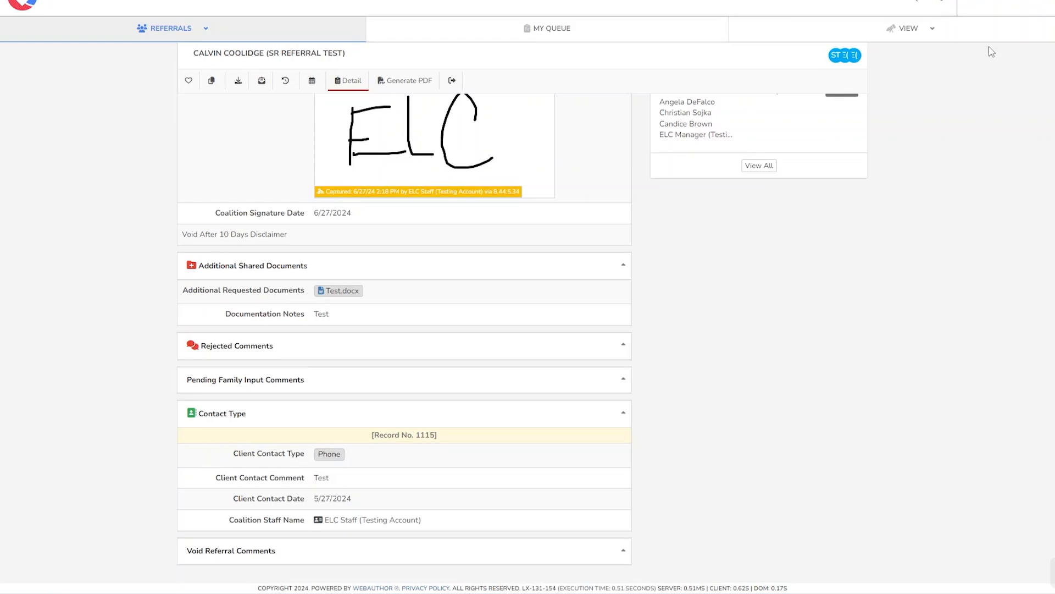
Step: Return to the Referrals Workflow board and review the Pending Family Input referral, including its family input comments
{"action": "left_click", "coordinate": [932, 30]}
{"action": "left_click", "coordinate": [805, 100]}
{"action": "left_click", "coordinate": [782, 146]}
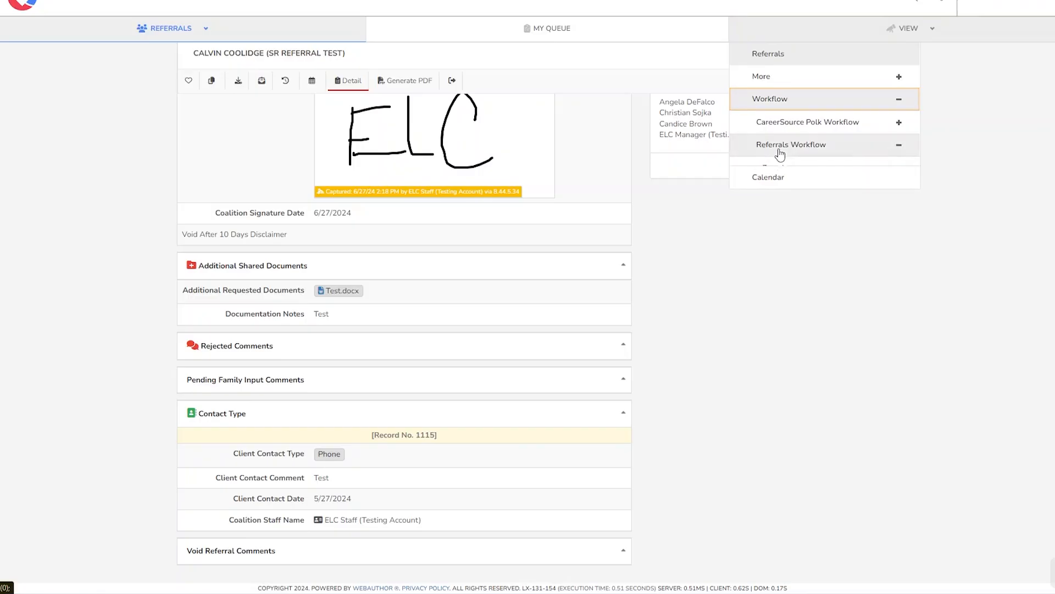
{"action": "left_click", "coordinate": [778, 175]}
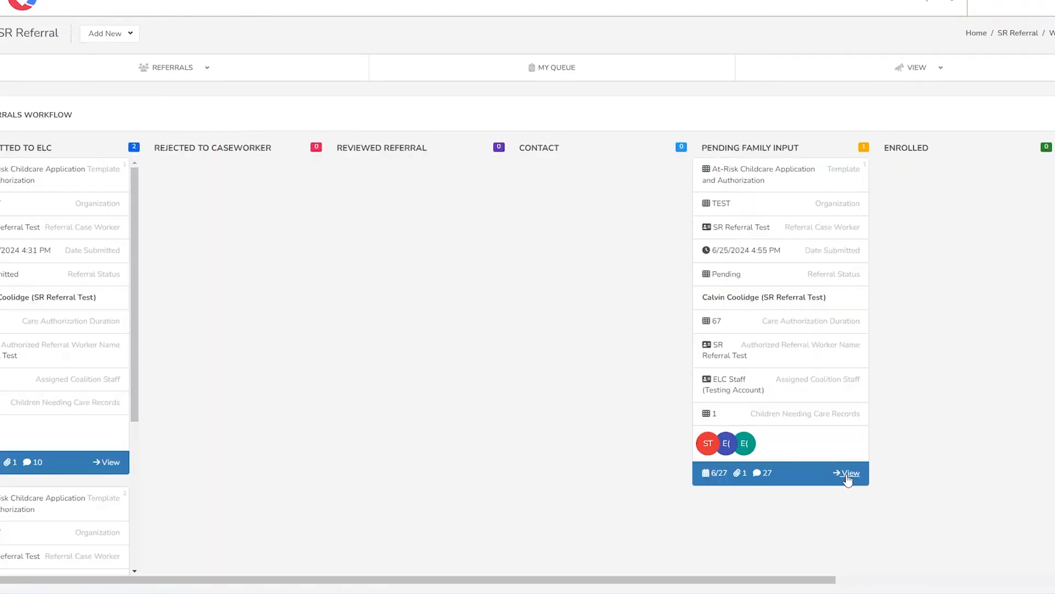
{"action": "left_click", "coordinate": [847, 474]}
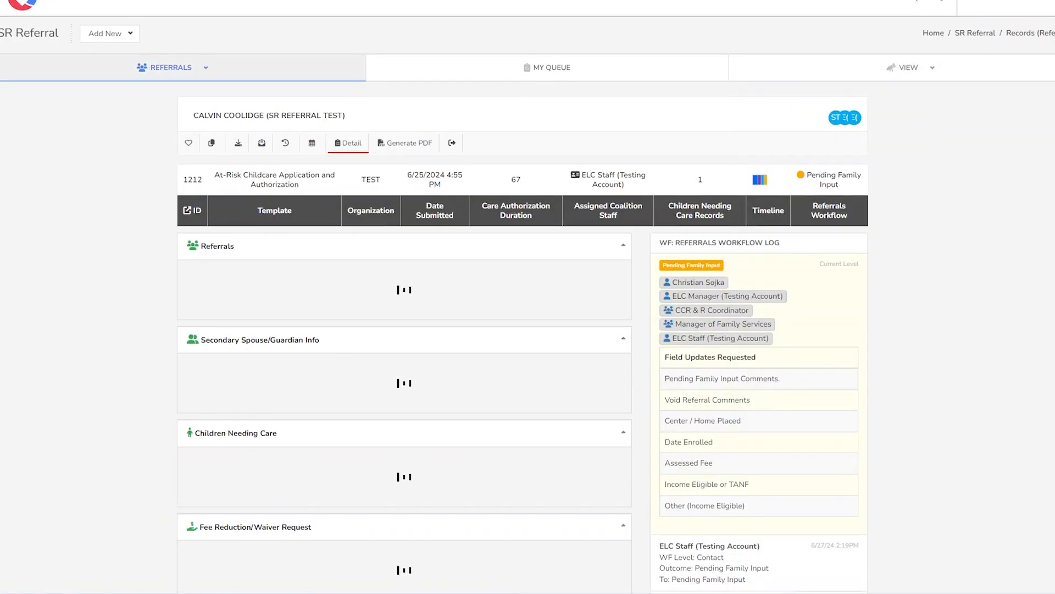
{"action": "scroll", "coordinate": [1000, 364], "scroll_direction": "down", "scroll_amount": 15}
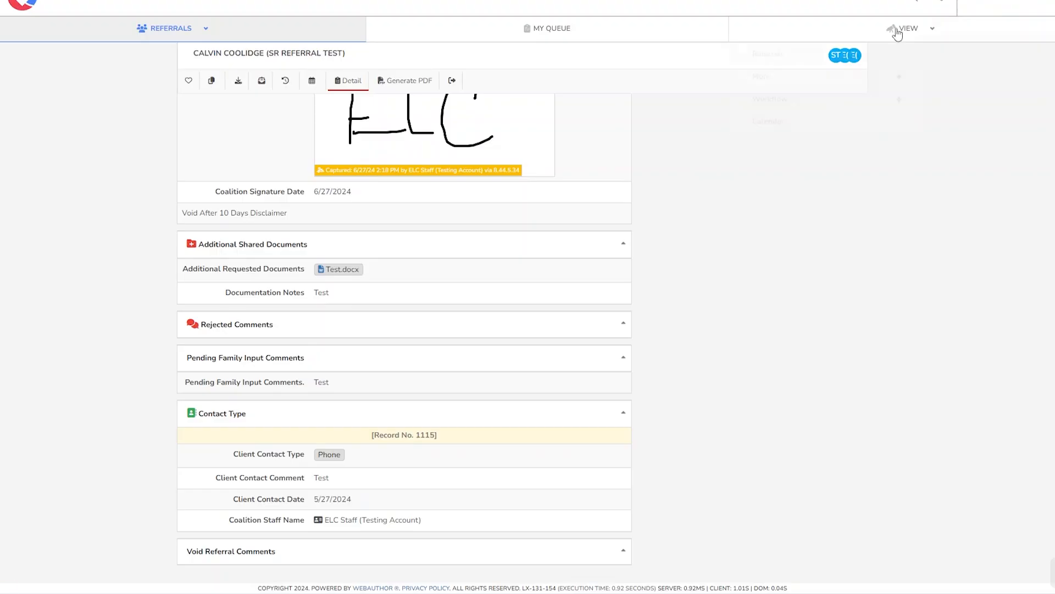
Step: Reload the Referrals Workflow board, open the referral in the Enrolled column, and review its Children Needing Care section
{"action": "left_click", "coordinate": [897, 33]}
{"action": "left_click", "coordinate": [835, 100]}
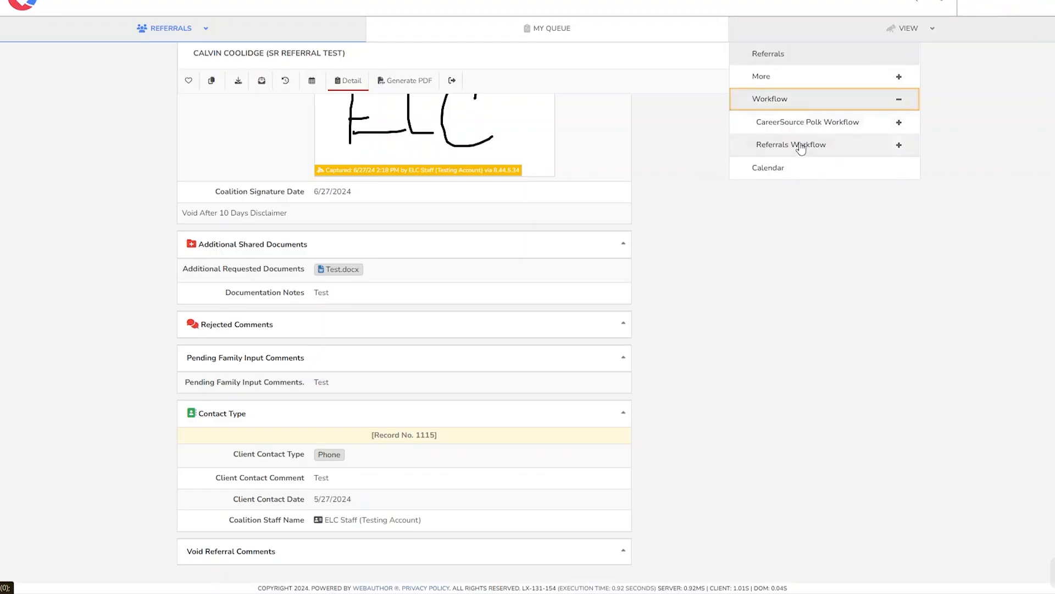
{"action": "left_click", "coordinate": [801, 146]}
{"action": "left_click", "coordinate": [786, 173]}
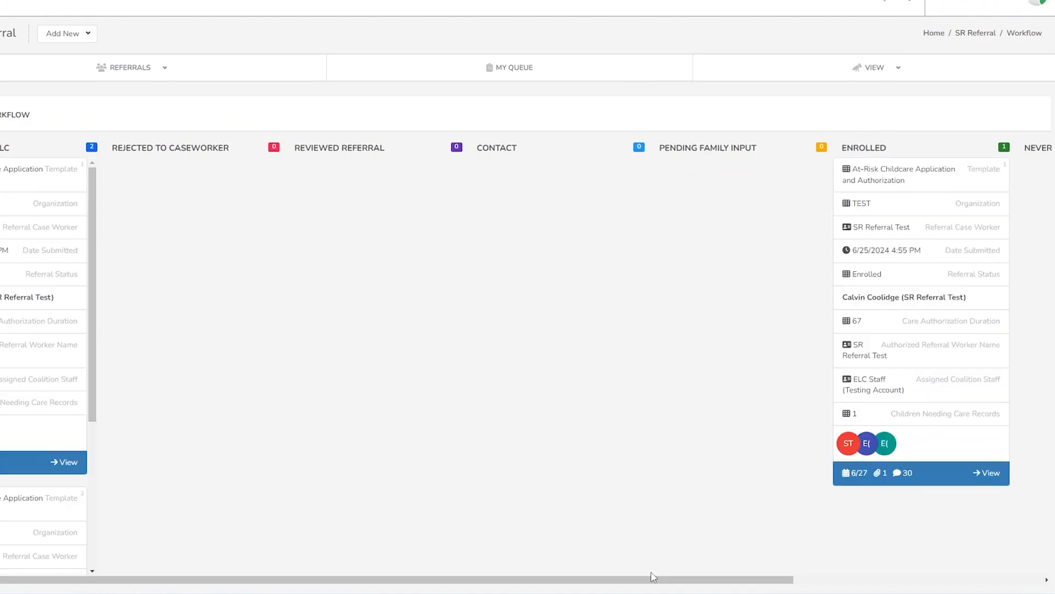
{"action": "left_click_drag", "start_coordinate": [644, 582], "coordinate": [878, 578]}
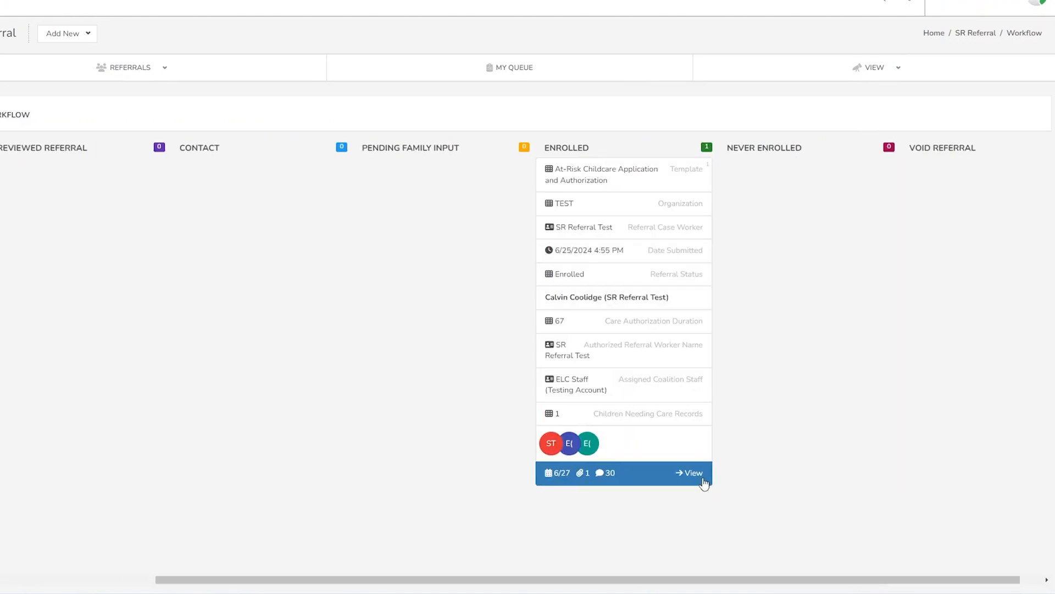
{"action": "left_click", "coordinate": [692, 475]}
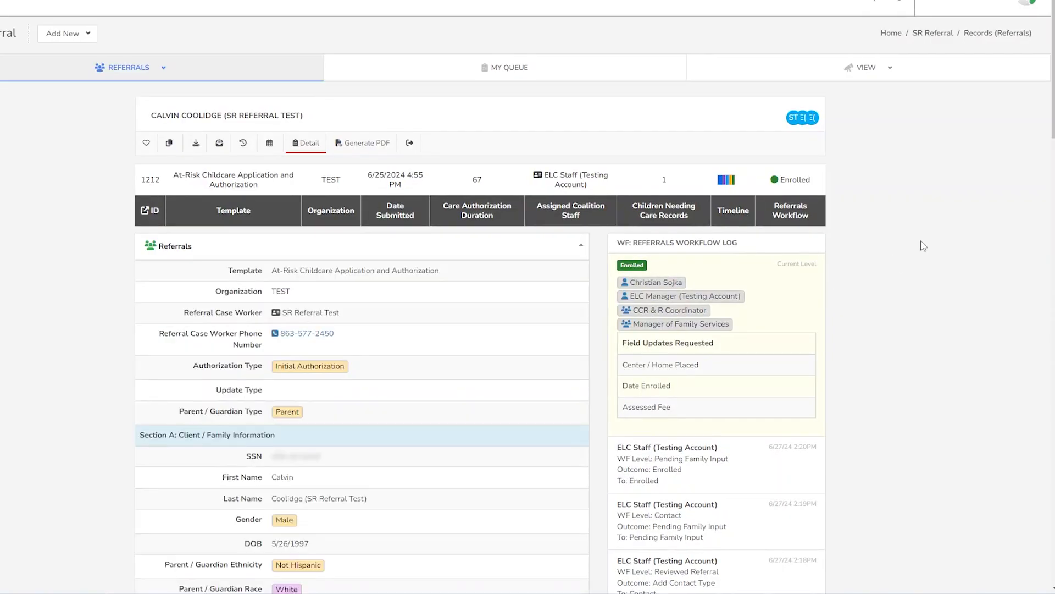
{"action": "scroll", "coordinate": [665, 265], "scroll_direction": "down", "scroll_amount": 15}
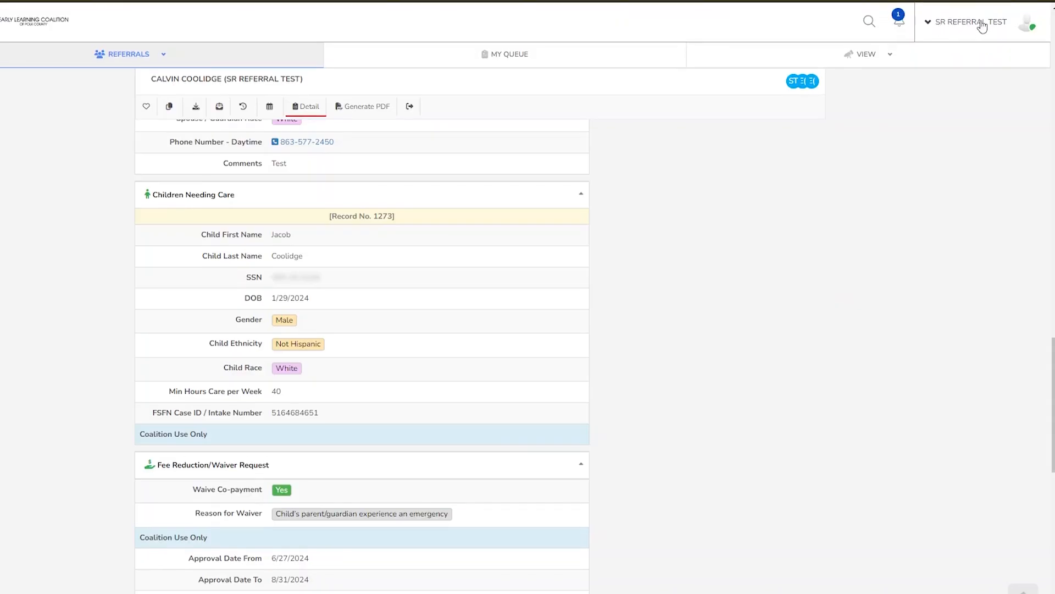
Step: Refresh the user session and clear its cache, and examine the enrolled child's placement, enrollment date and assessed fee
{"action": "left_click", "coordinate": [965, 28]}
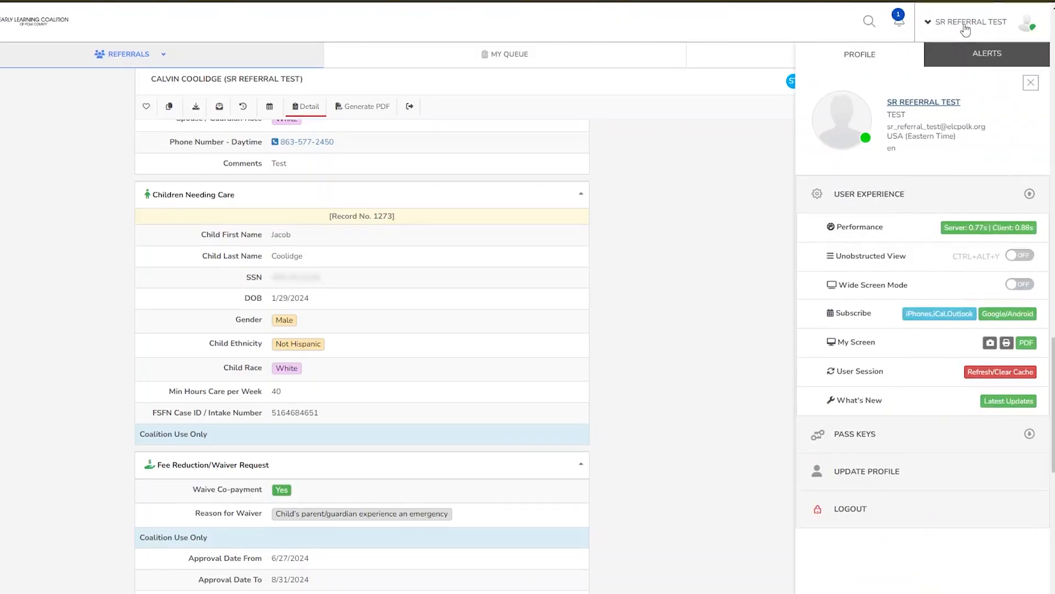
{"action": "left_click", "coordinate": [990, 379]}
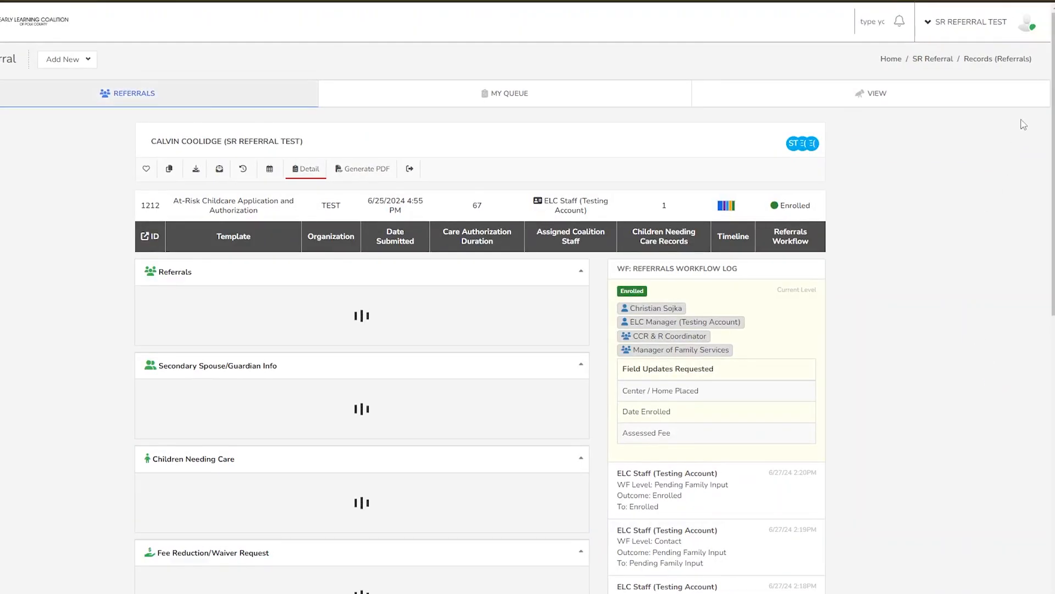
{"action": "left_click_drag", "start_coordinate": [1052, 63], "coordinate": [1025, 346]}
{"action": "scroll", "coordinate": [765, 386], "scroll_direction": "down", "scroll_amount": 5}
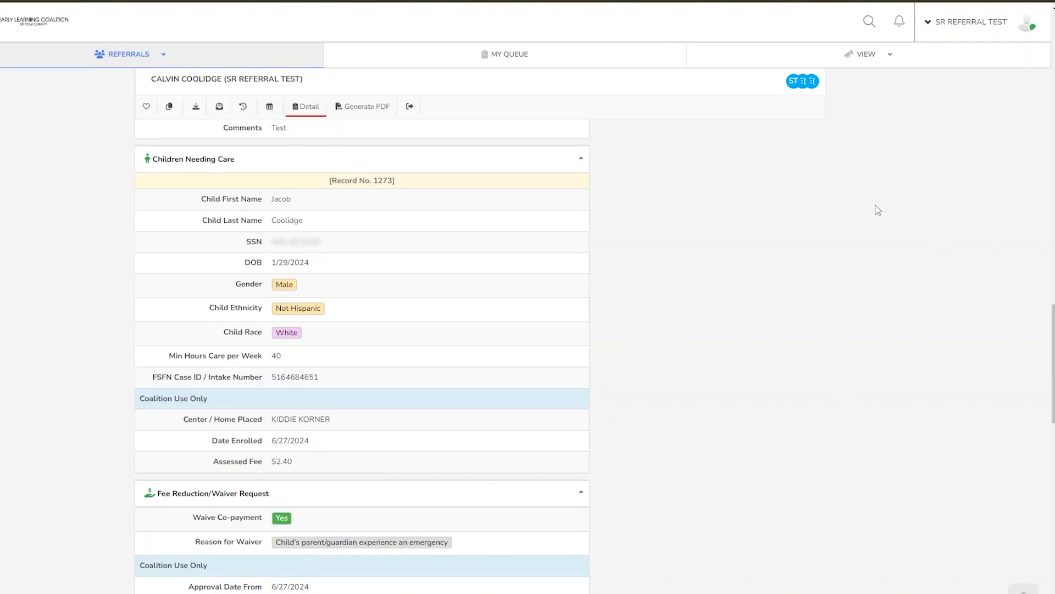
Step: Return to the Referrals Workflow board and examine its final columns: Enrolled, Never Enrolled and Void Referral
{"action": "left_click", "coordinate": [868, 58]}
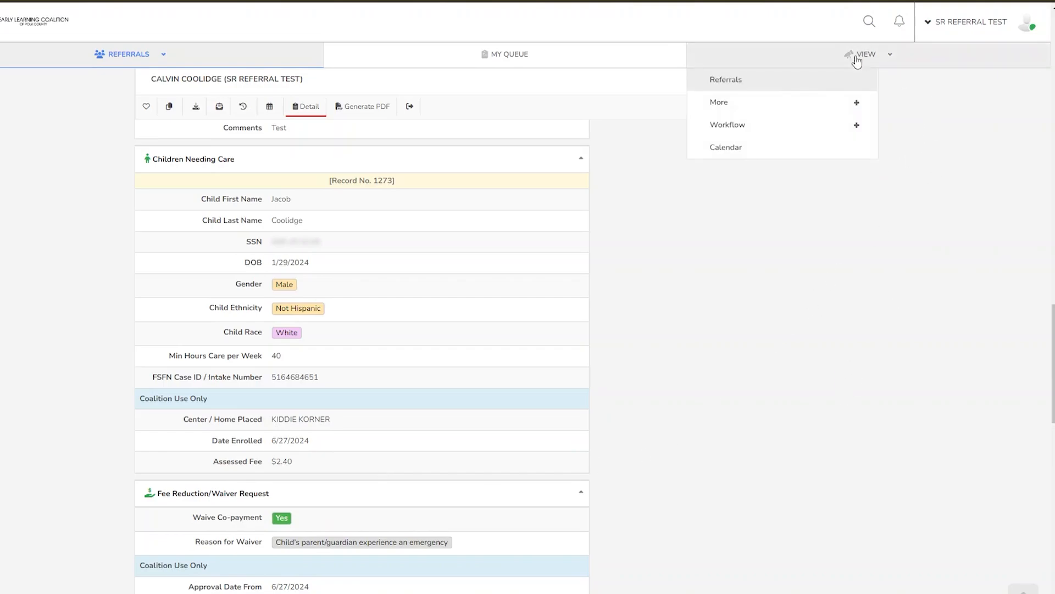
{"action": "left_click", "coordinate": [799, 129]}
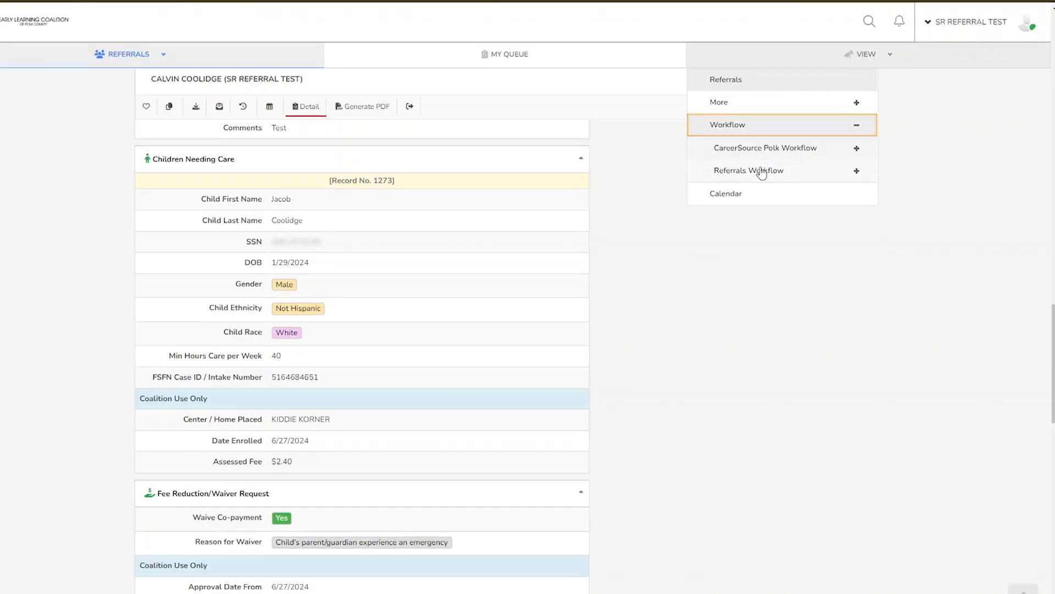
{"action": "left_click", "coordinate": [764, 171]}
{"action": "left_click", "coordinate": [745, 198]}
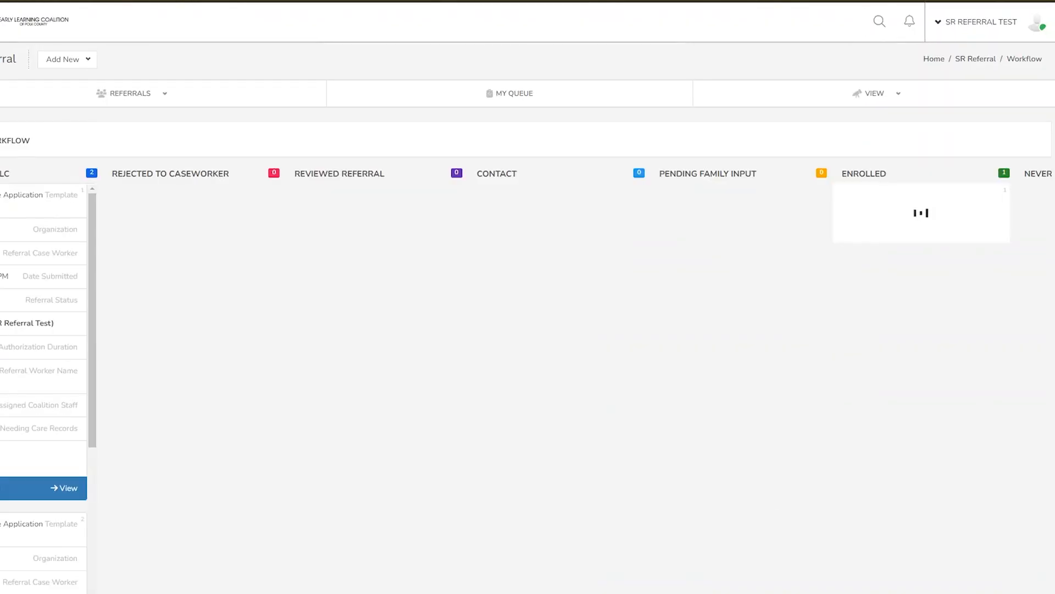
{"action": "scroll", "coordinate": [527, 351], "scroll_direction": "right", "scroll_amount": 6}
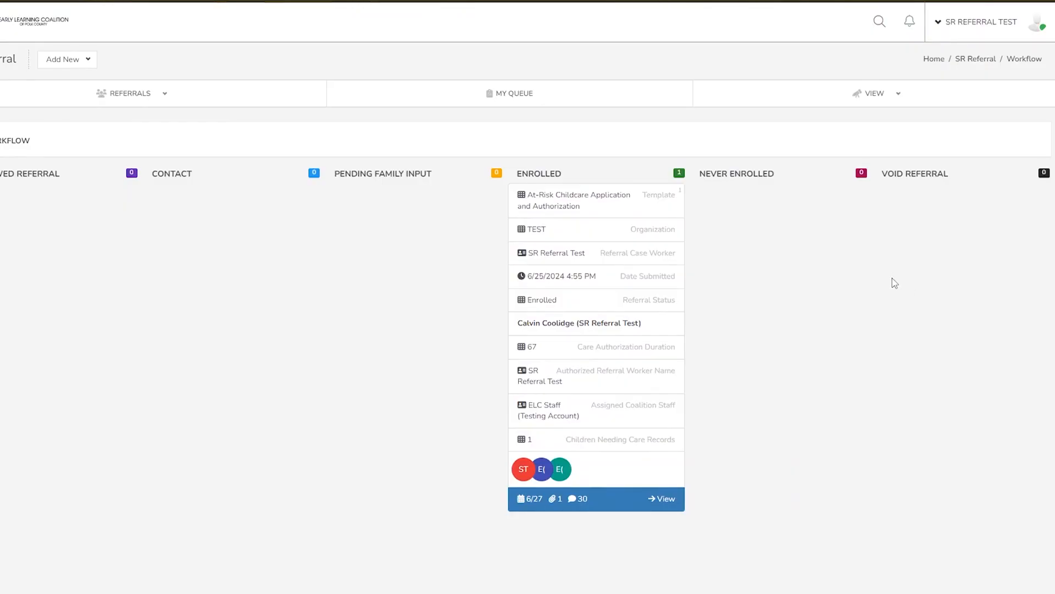